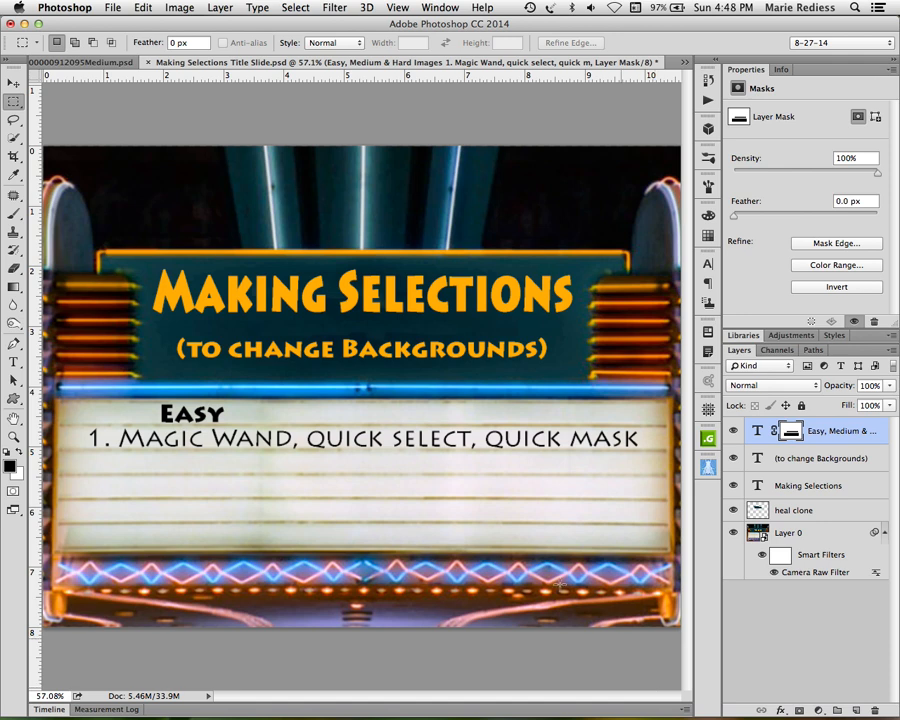
In the wooden spoons document, select the white background using the Magic Wand with a 5 by 5 Average sample size
click(119, 63)
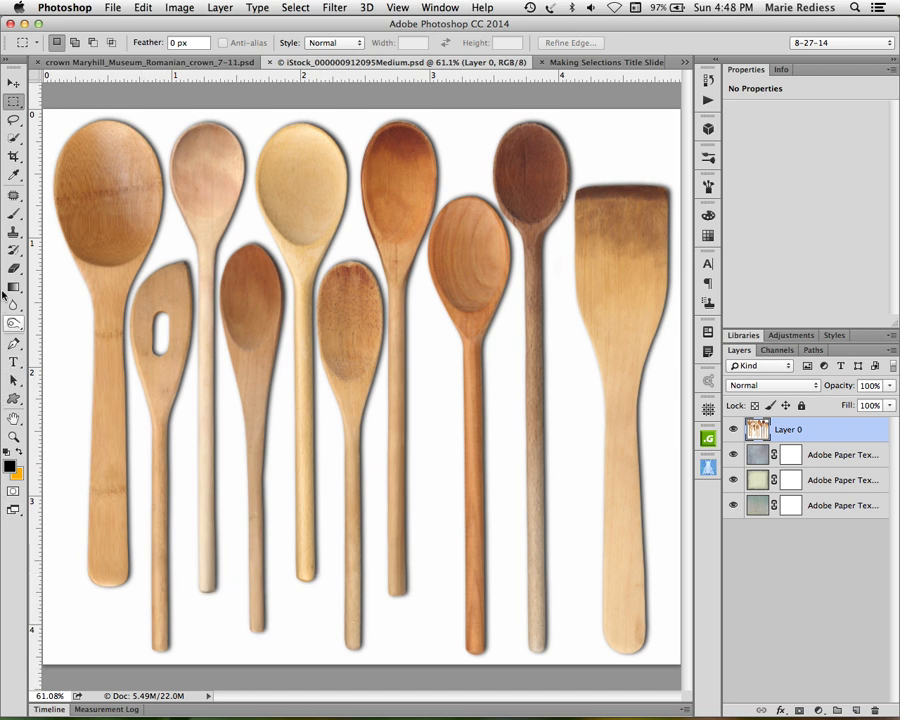
click(13, 81)
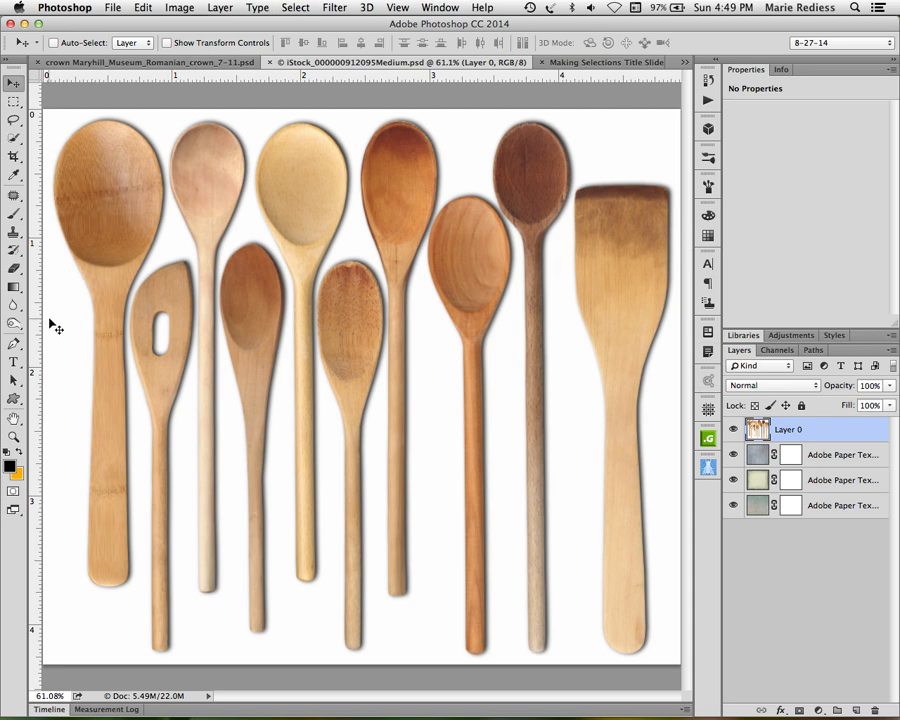
click(15, 139)
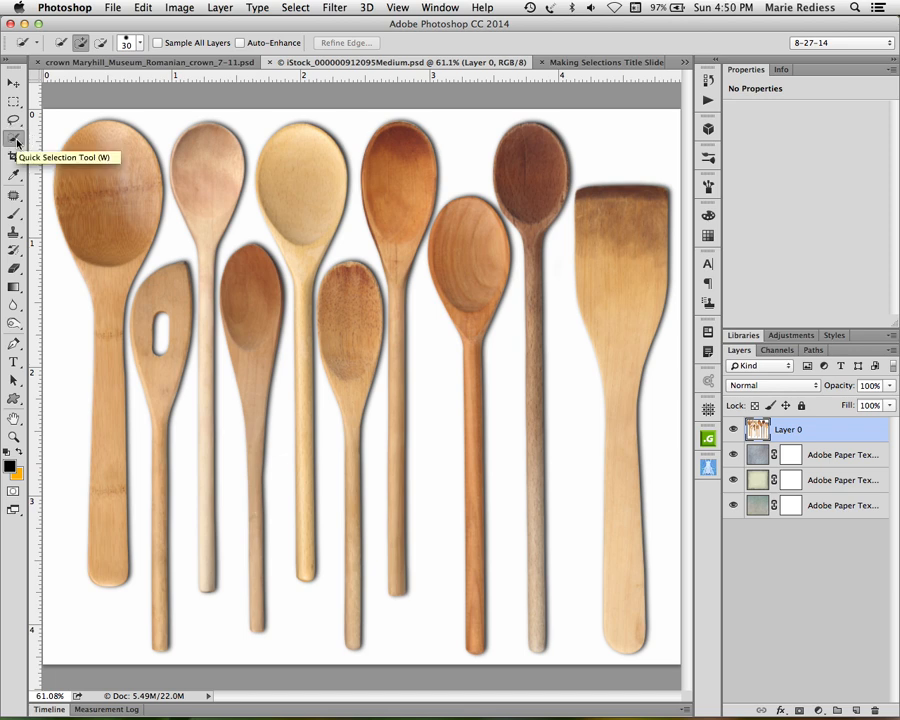
click(16, 142)
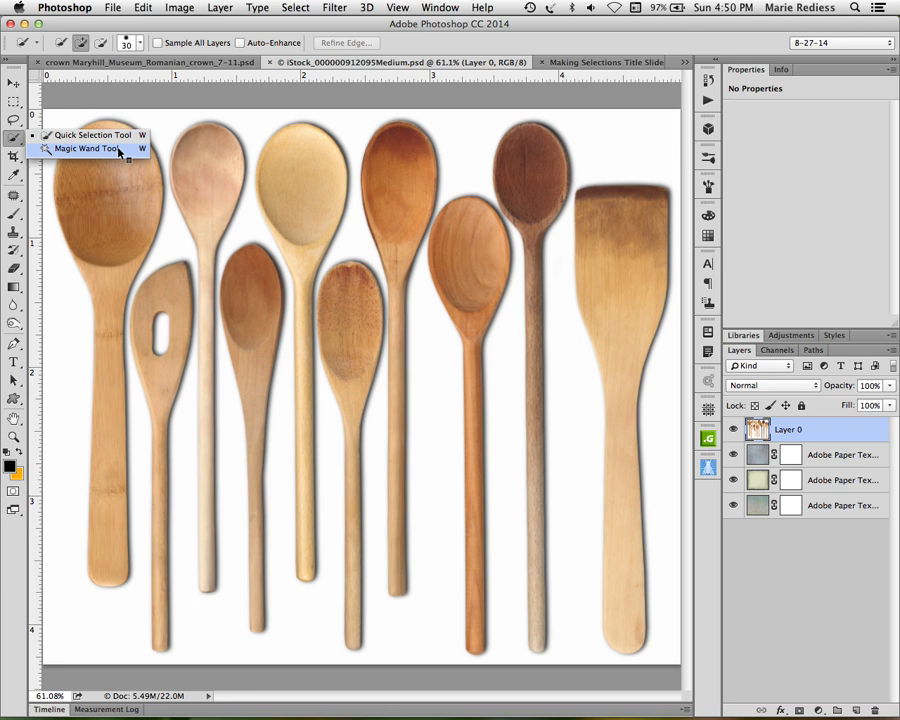
click(119, 150)
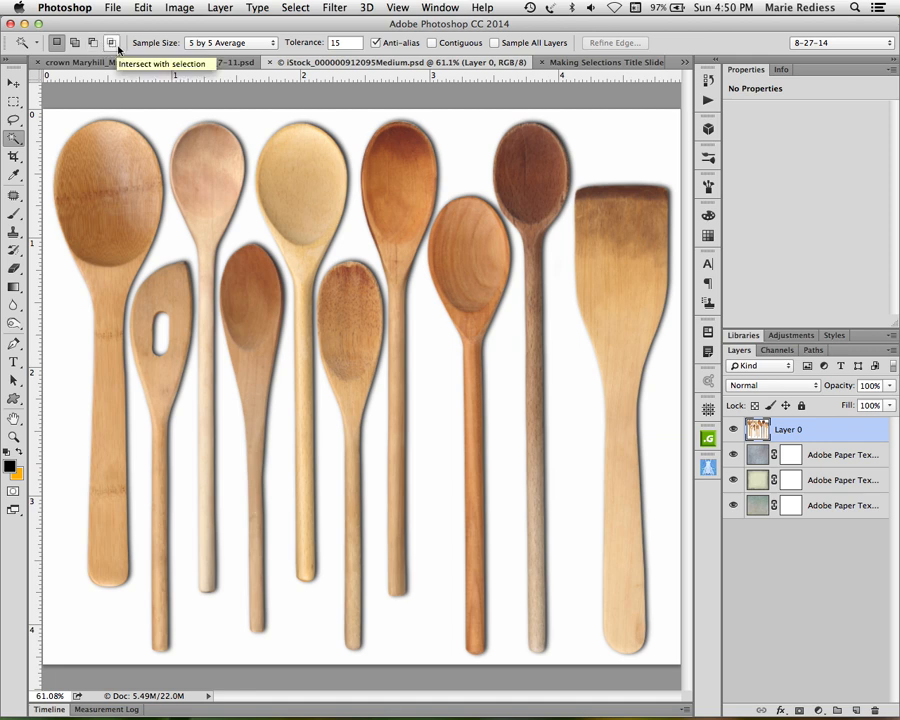
click(273, 43)
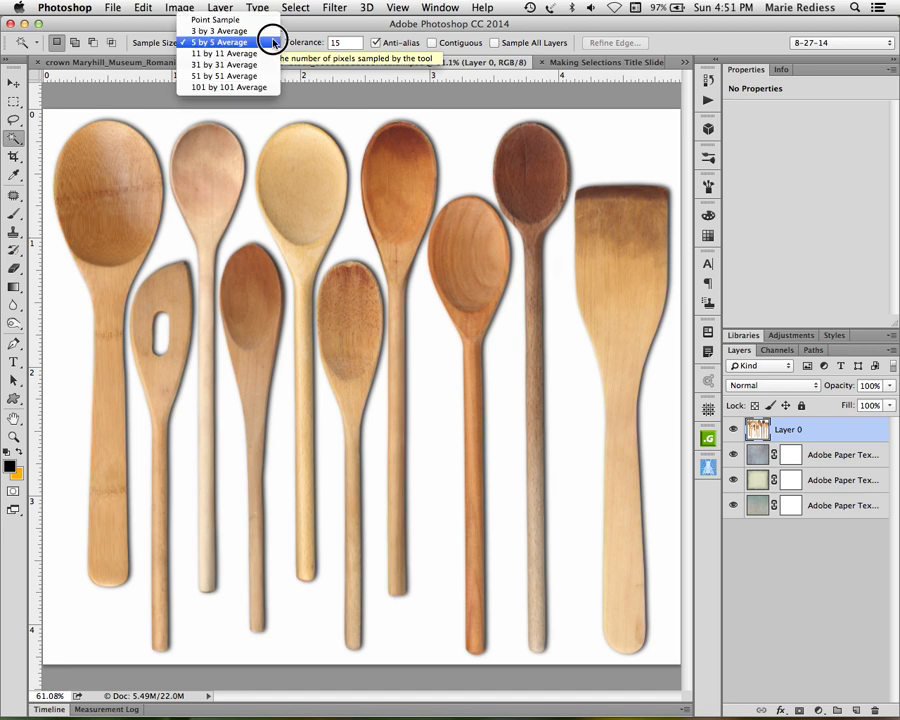
click(273, 43)
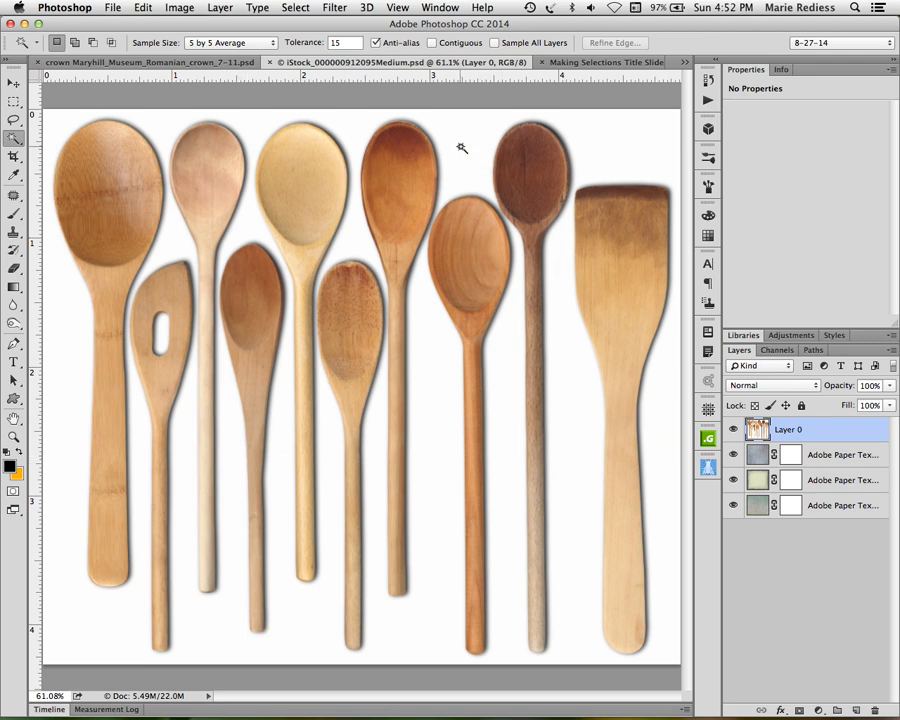
click(439, 421)
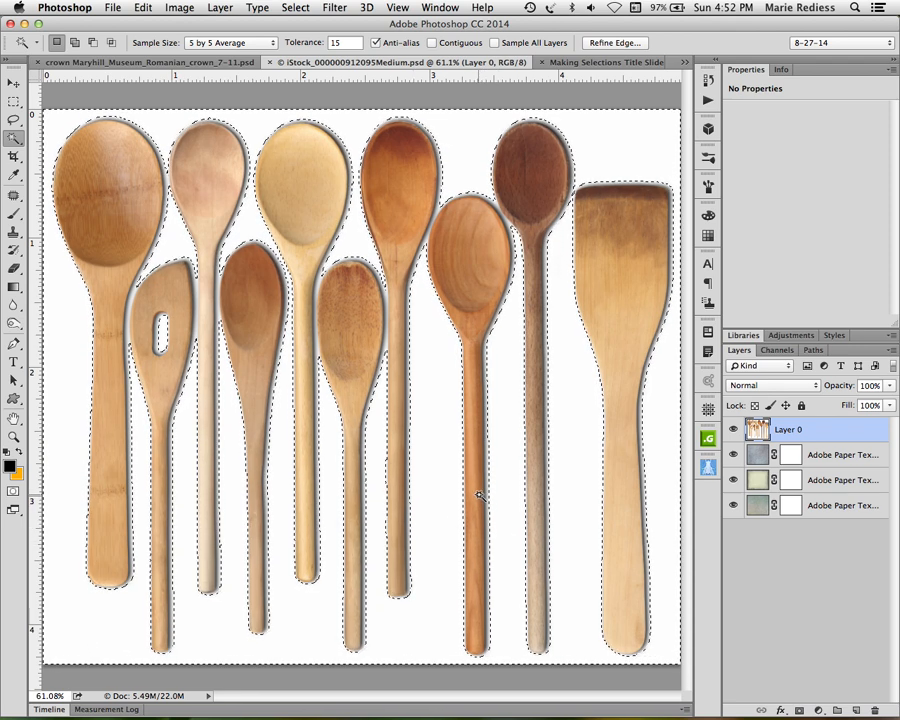
Add the grey shadows around the spoons to the background selection and inspect the selection edges up close
key(z)
drag(480, 494, 549, 591)
key(w)
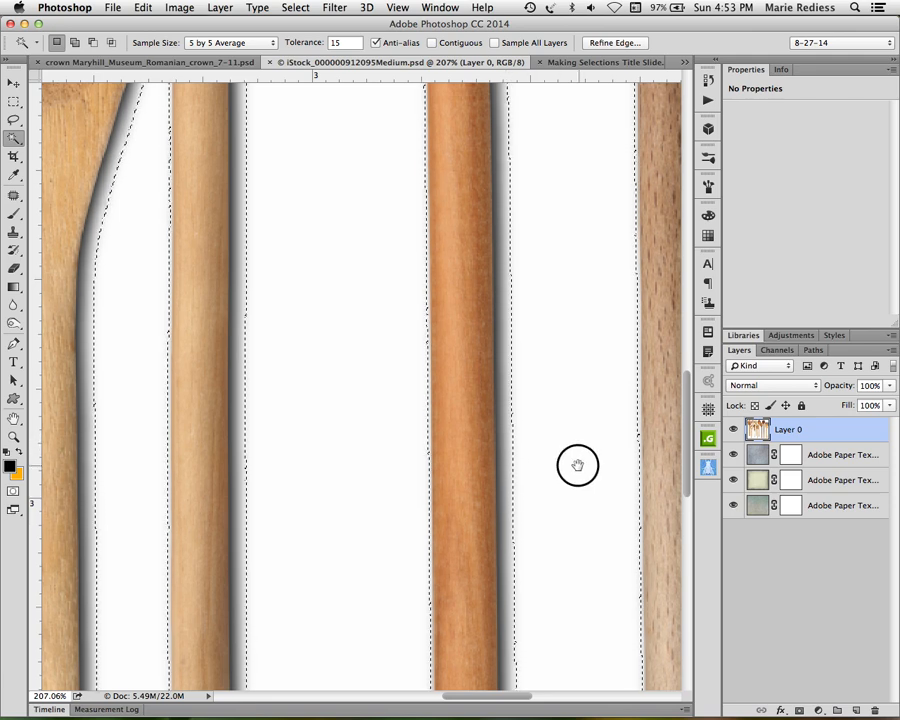
drag(576, 466, 518, 458)
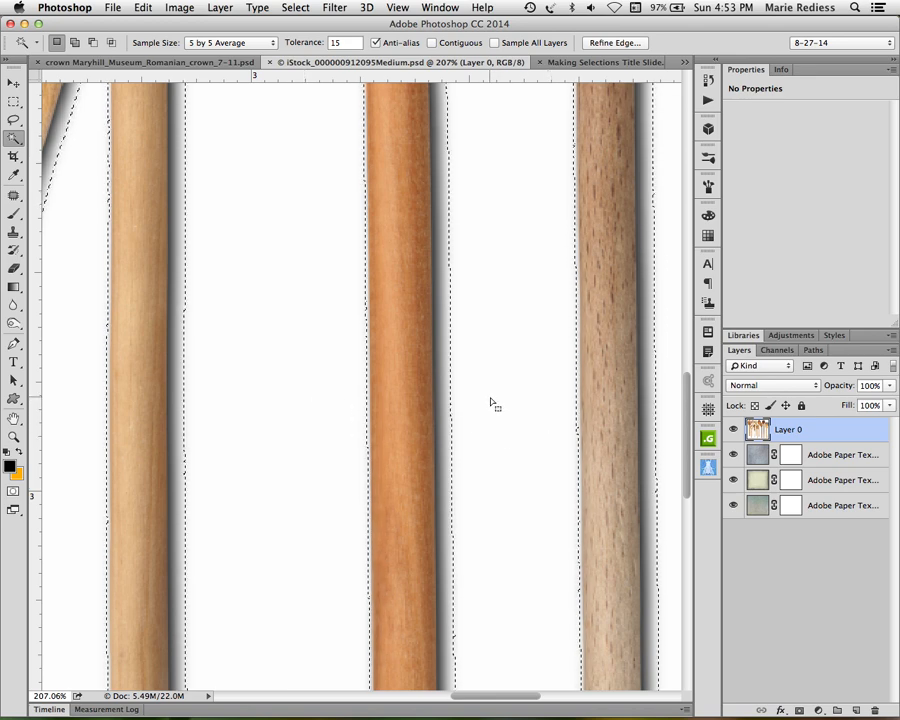
key(shift)
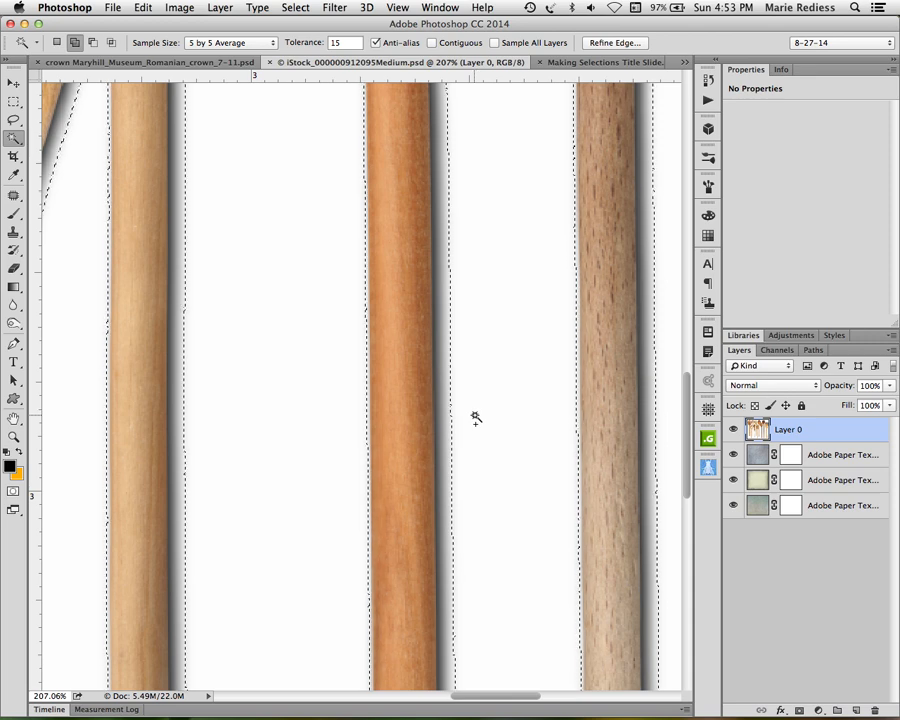
click(442, 420)
shift+click(450, 420)
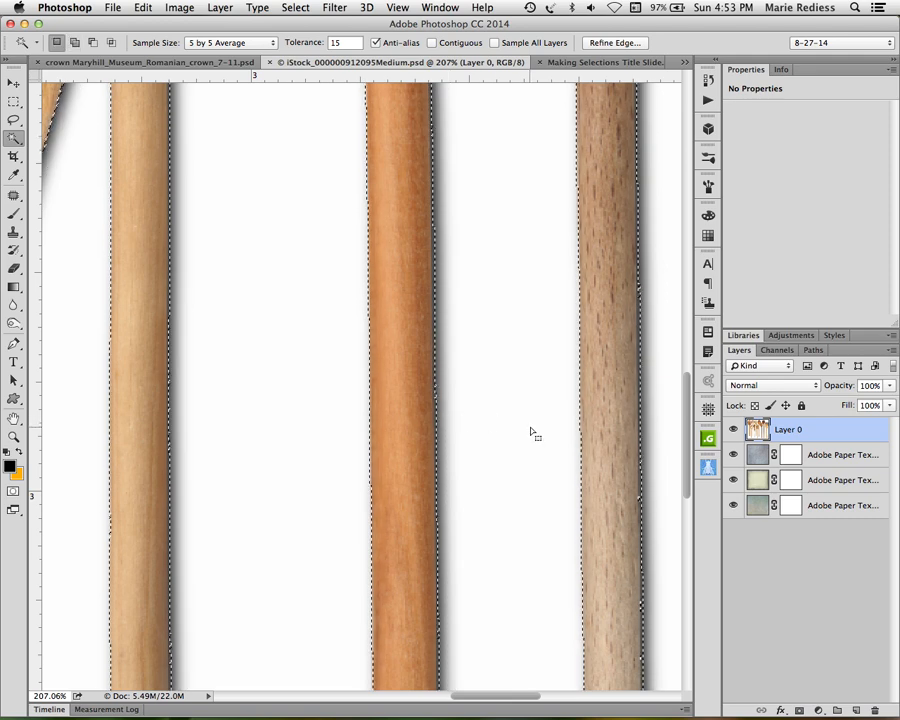
drag(522, 325, 646, 603)
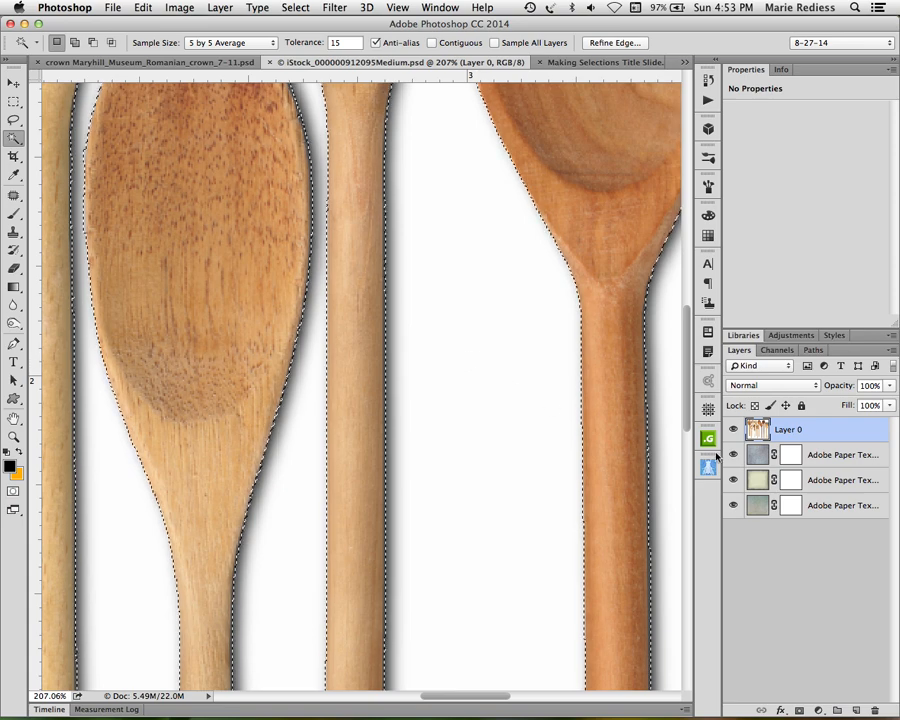
key(super+0)
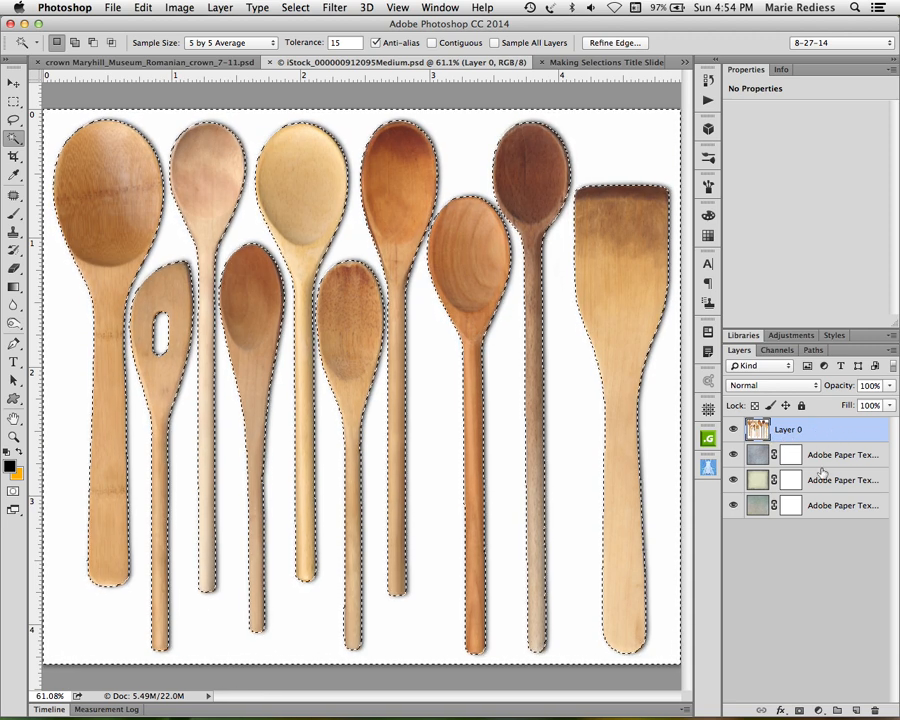
Try masking Layer 0 with the background selection and with its inverse, undoing each mask
click(799, 711)
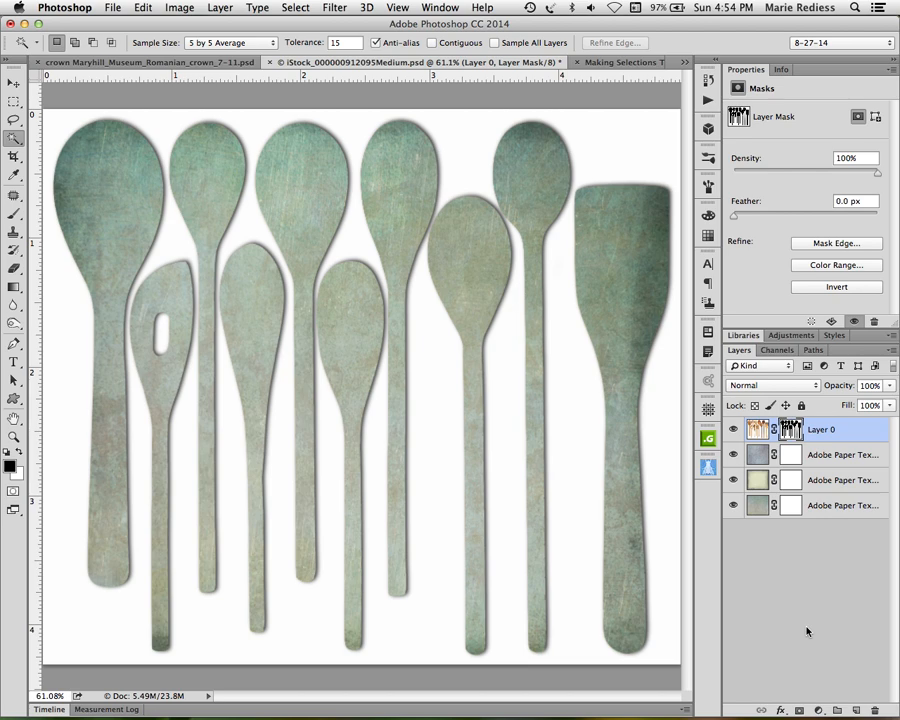
key(super+z)
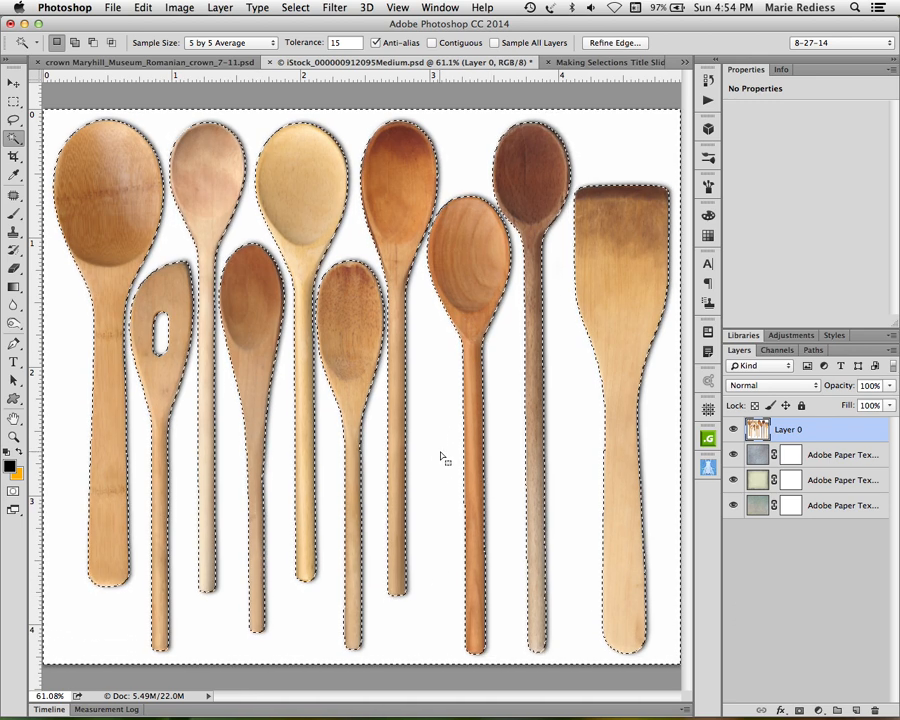
click(297, 8)
click(303, 64)
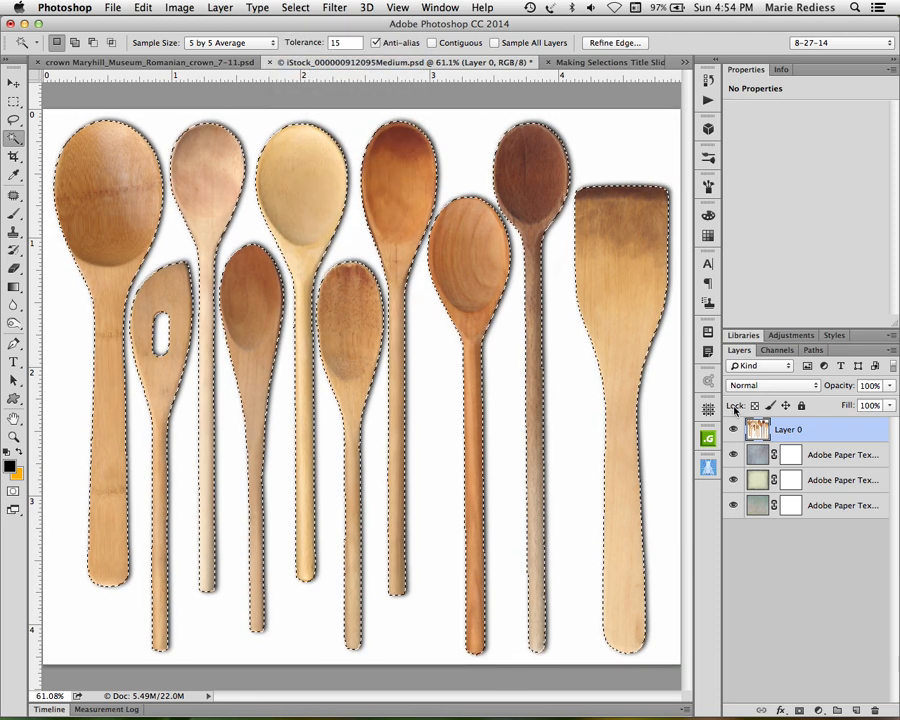
click(799, 710)
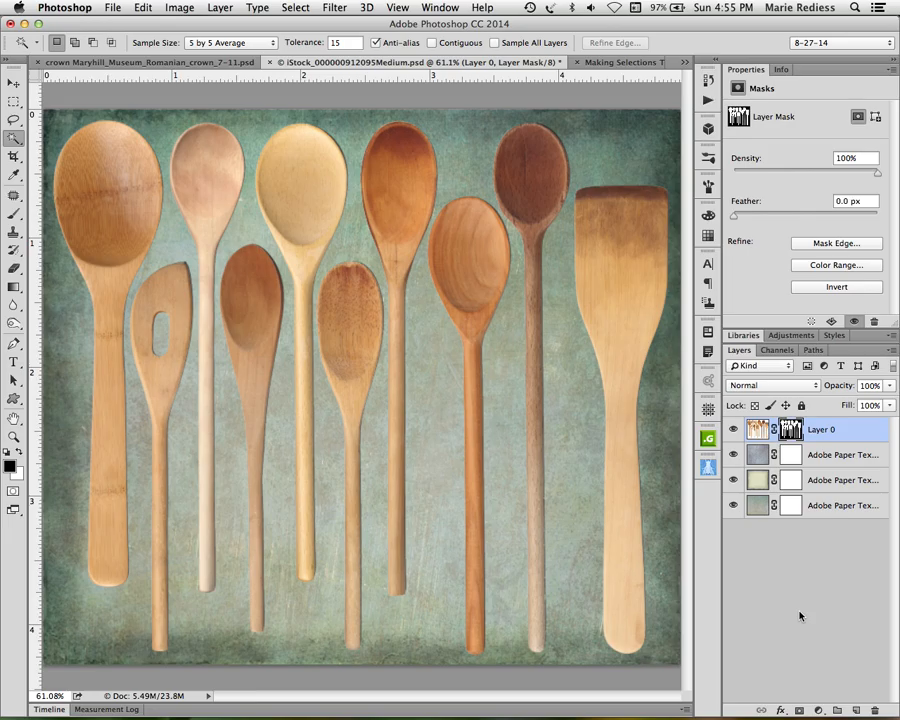
key(super+z)
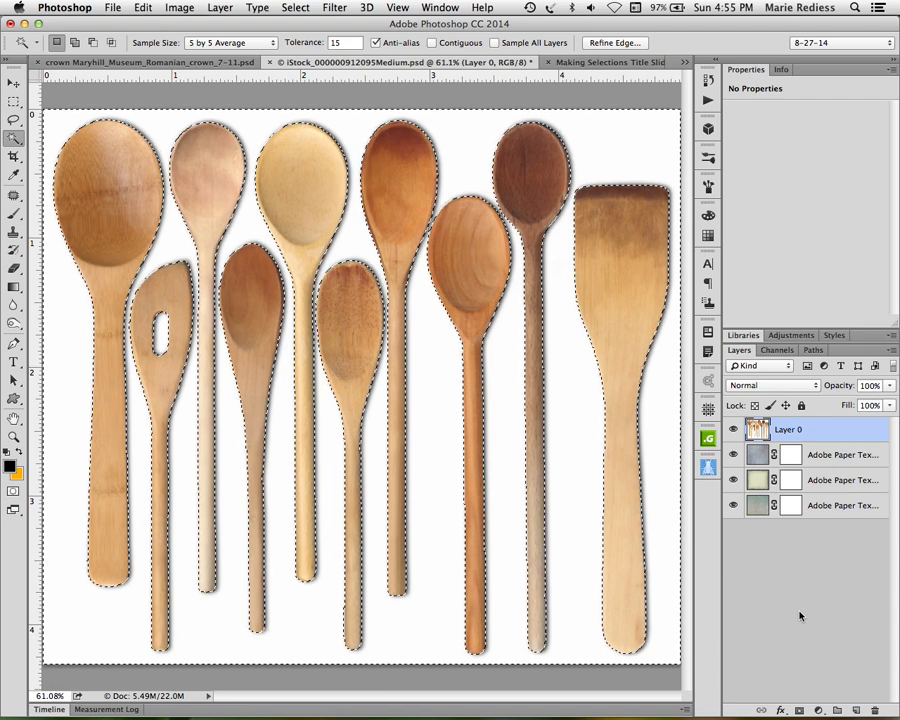
Try masking Layer 0 again from the spoon selection, undo the mask, and invert the selection back to the background
alt+click(524, 488)
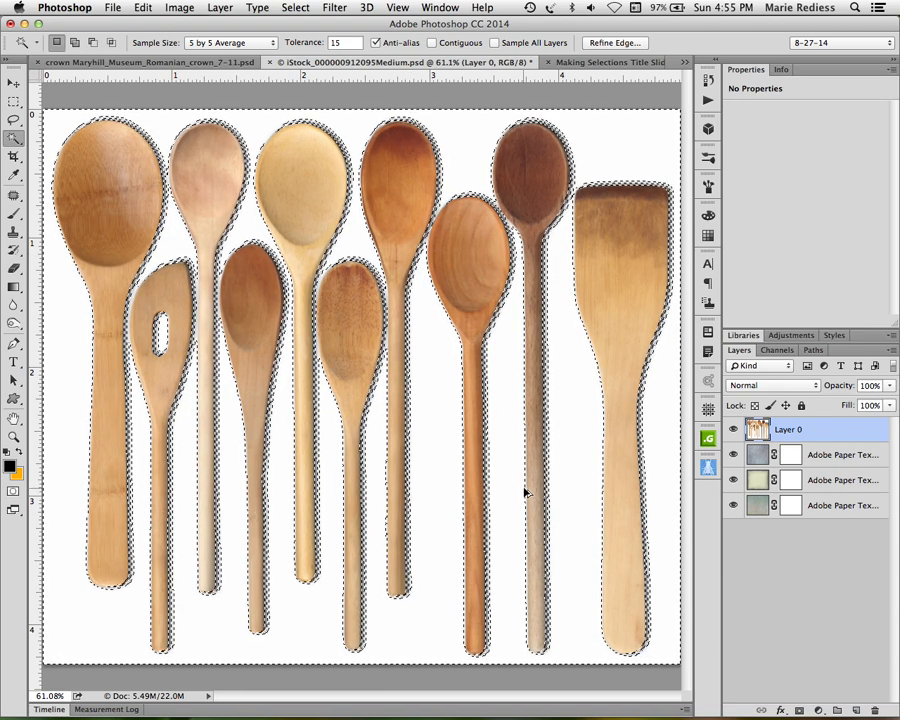
key(super+z)
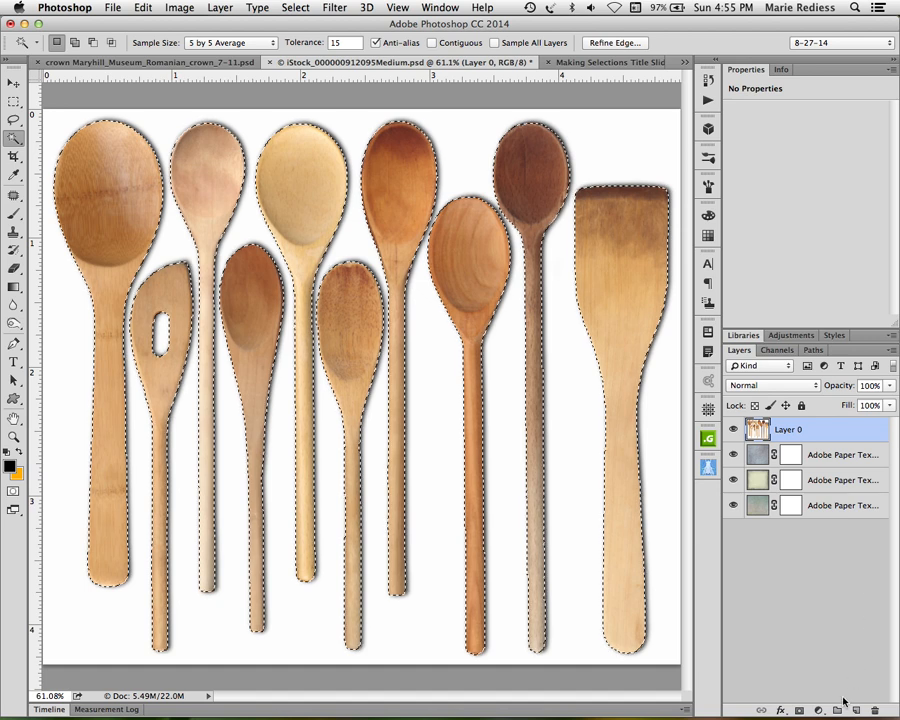
click(799, 710)
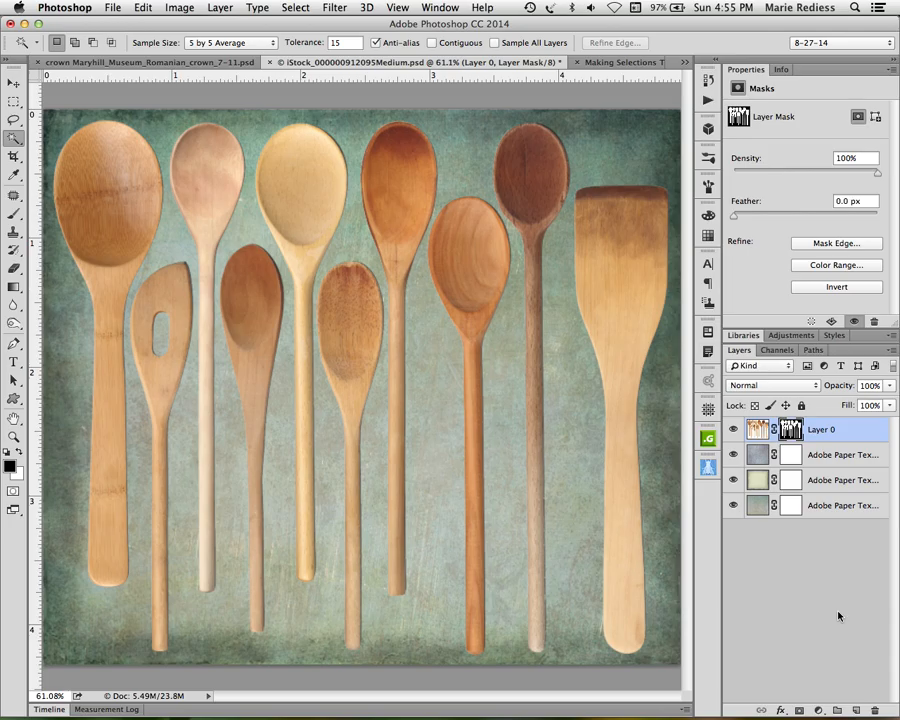
key(super+z)
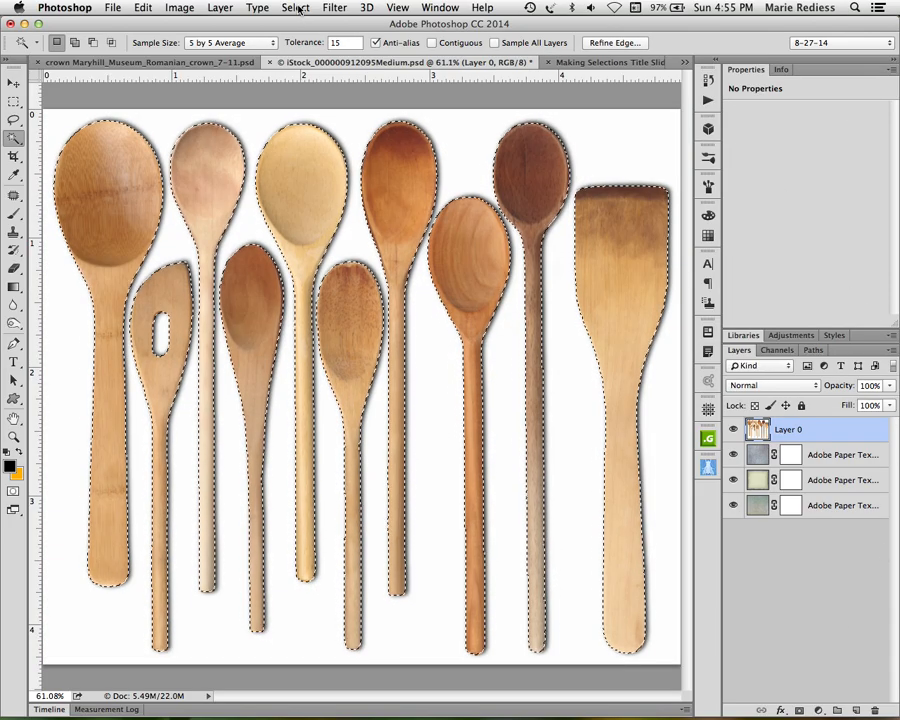
click(298, 8)
click(300, 62)
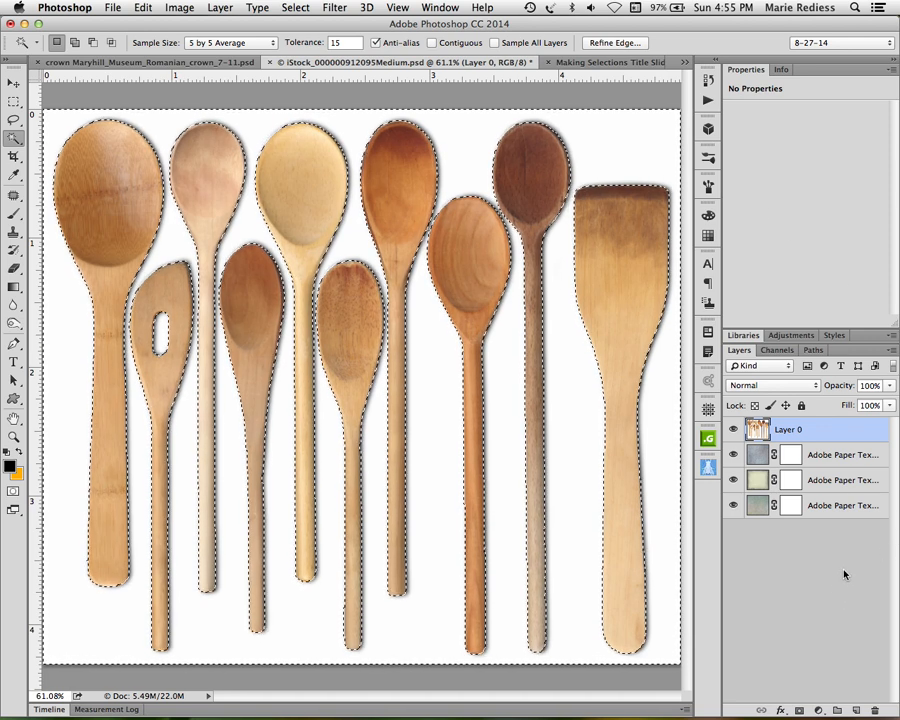
Create a layer mask on Layer 0 from the background selection and invert the mask to reveal the spoons over the texture
click(799, 709)
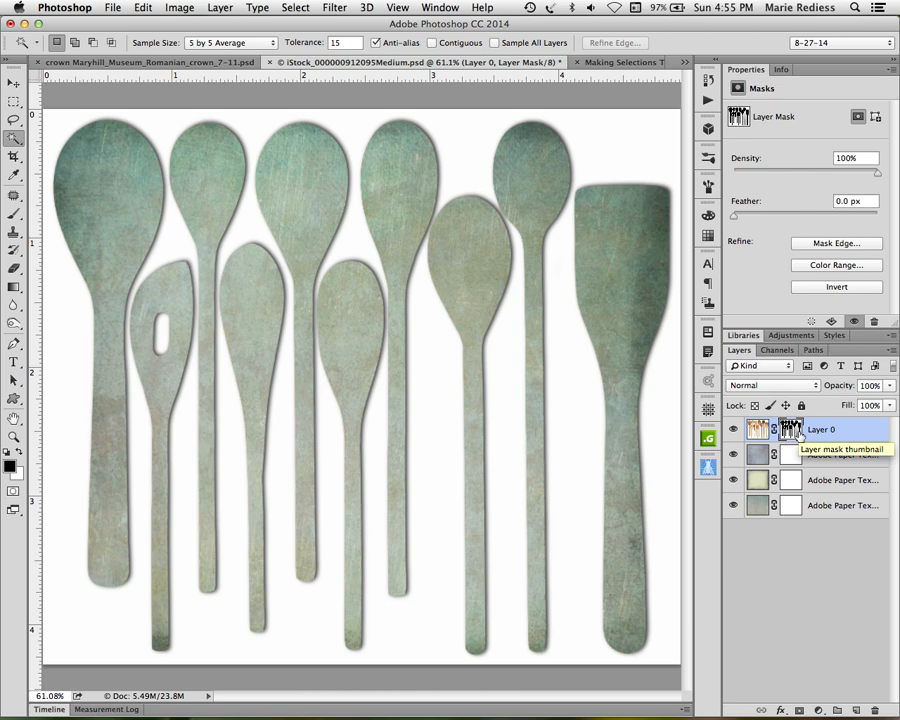
key(super+i)
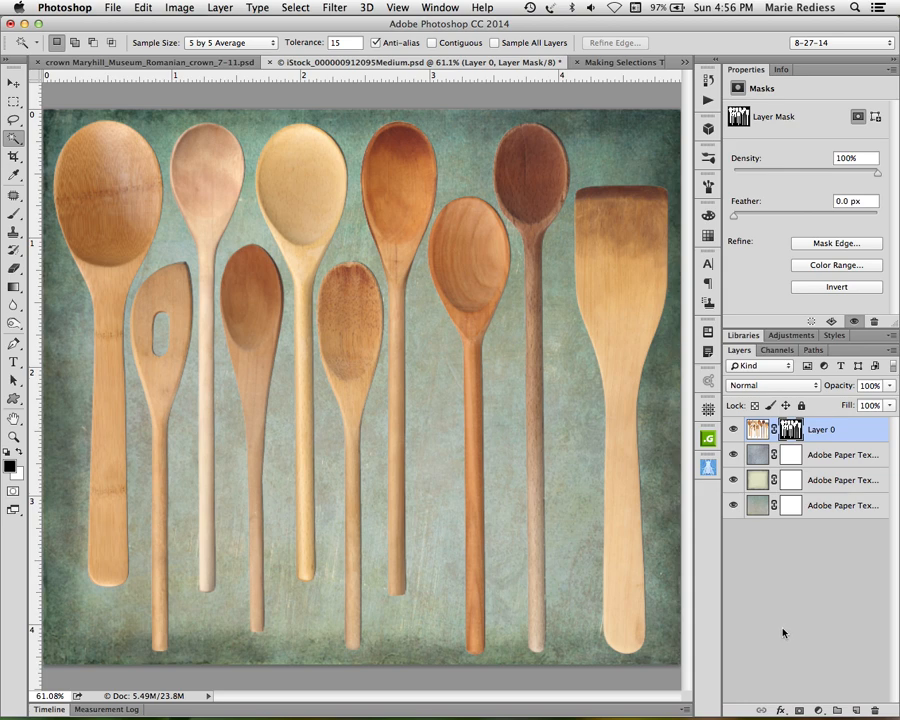
Add a drop shadow to Layer 0 with 31% opacity and 13 px size, comparing the image without it before applying
click(781, 711)
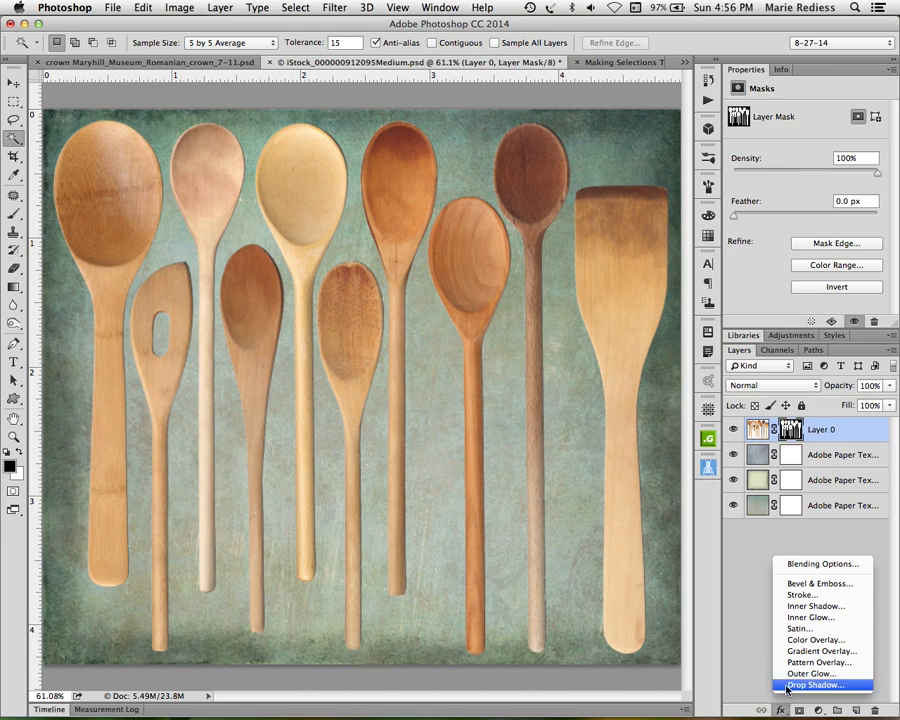
click(812, 685)
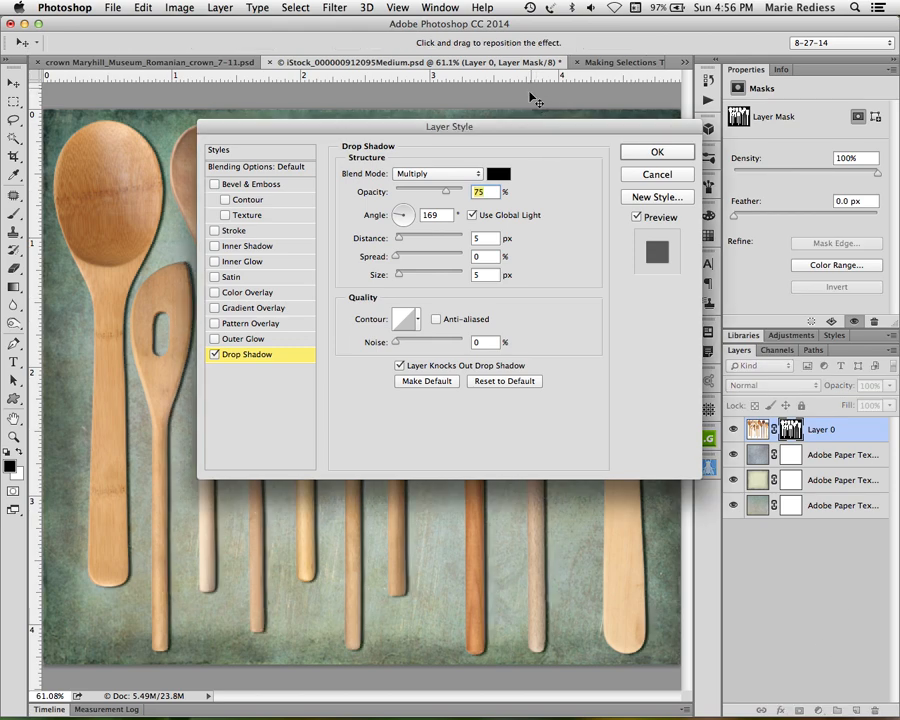
drag(518, 130, 800, 253)
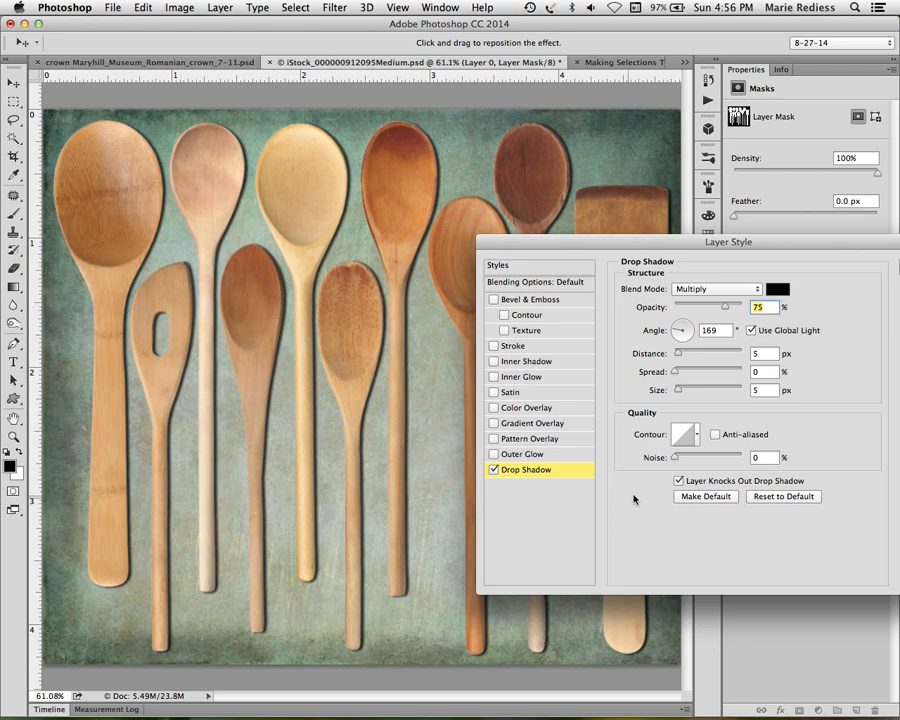
drag(758, 242, 751, 209)
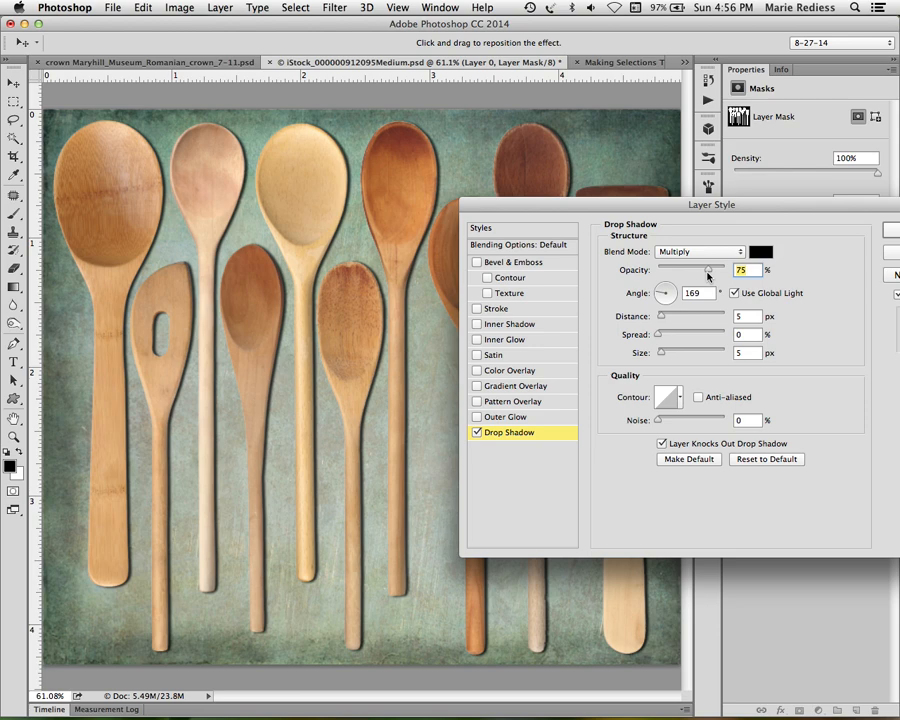
drag(708, 268, 679, 264)
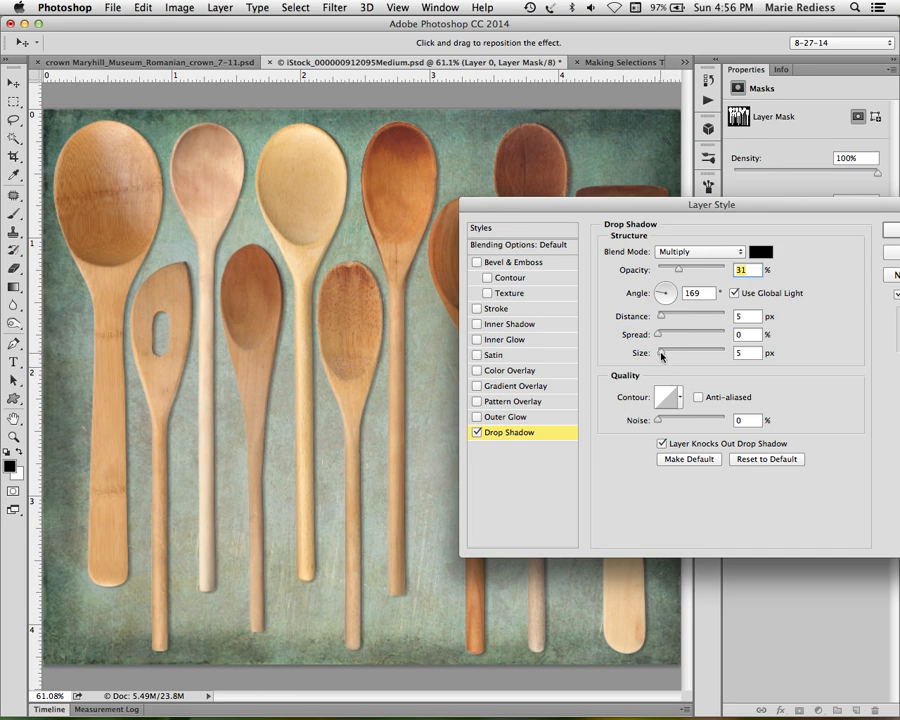
drag(661, 355, 666, 355)
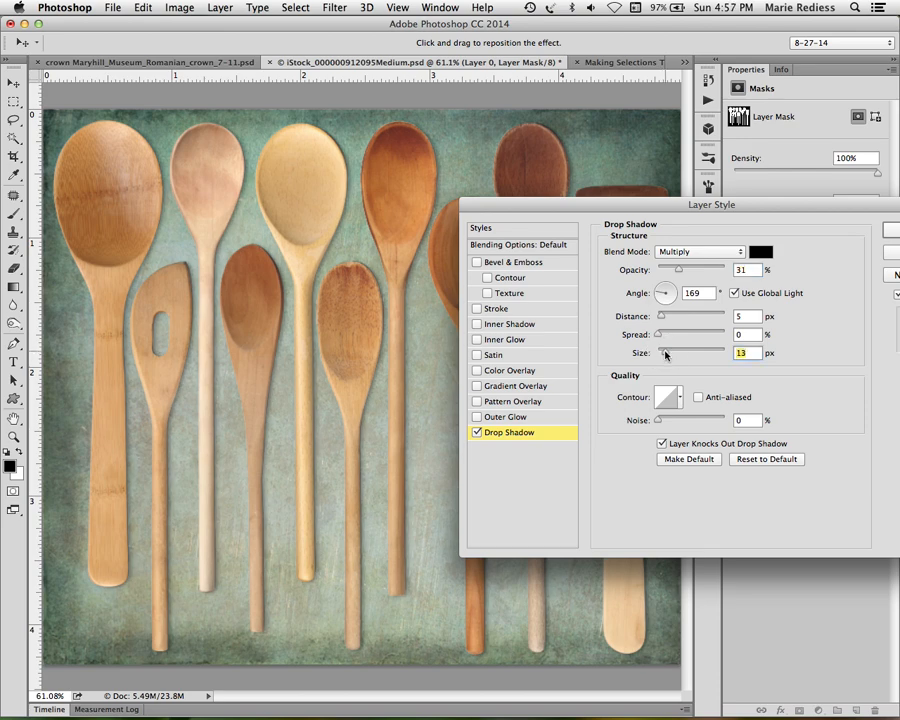
click(477, 432)
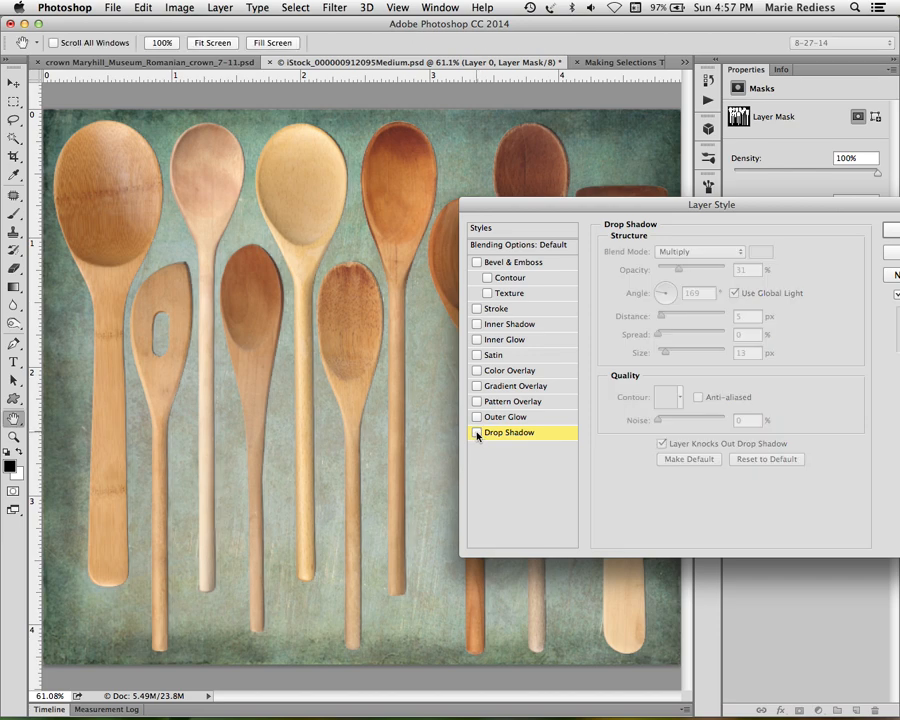
click(477, 434)
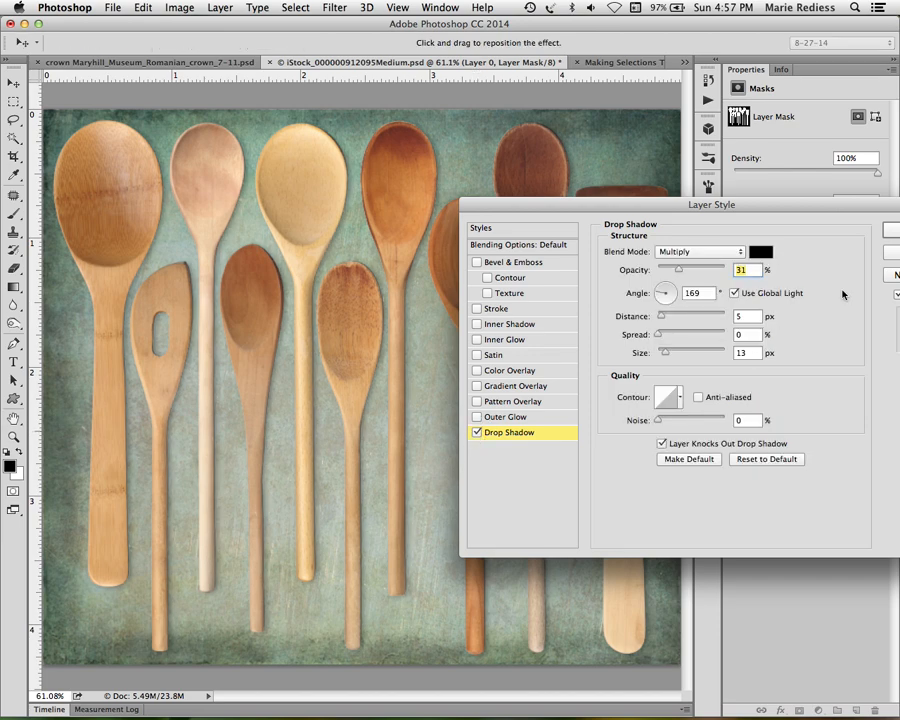
click(888, 228)
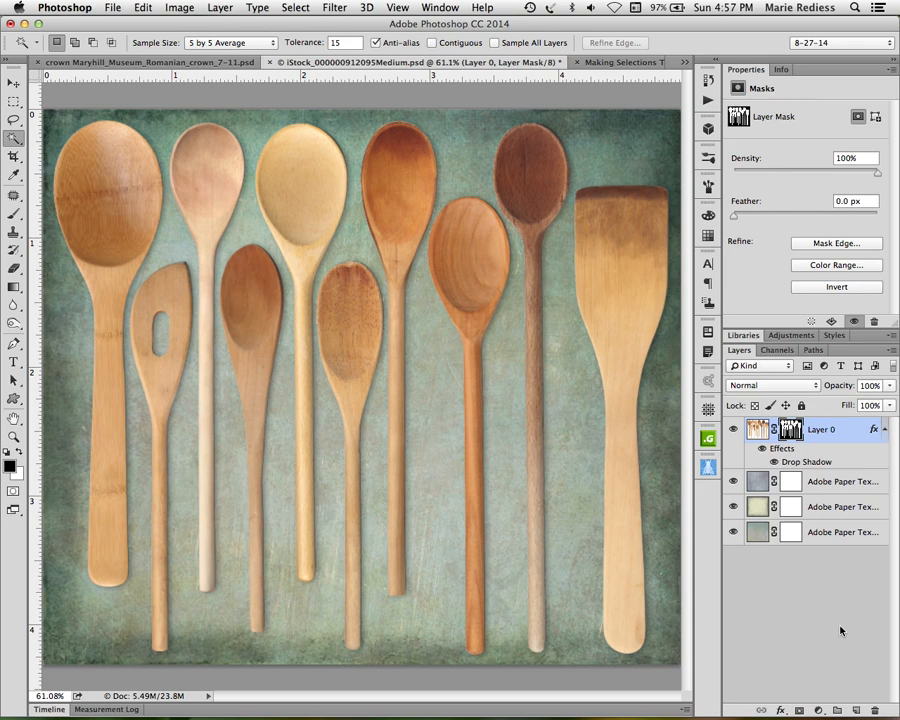
Switch to the crown image, try selecting its white background with the Magic Wand, and deselect it
click(135, 62)
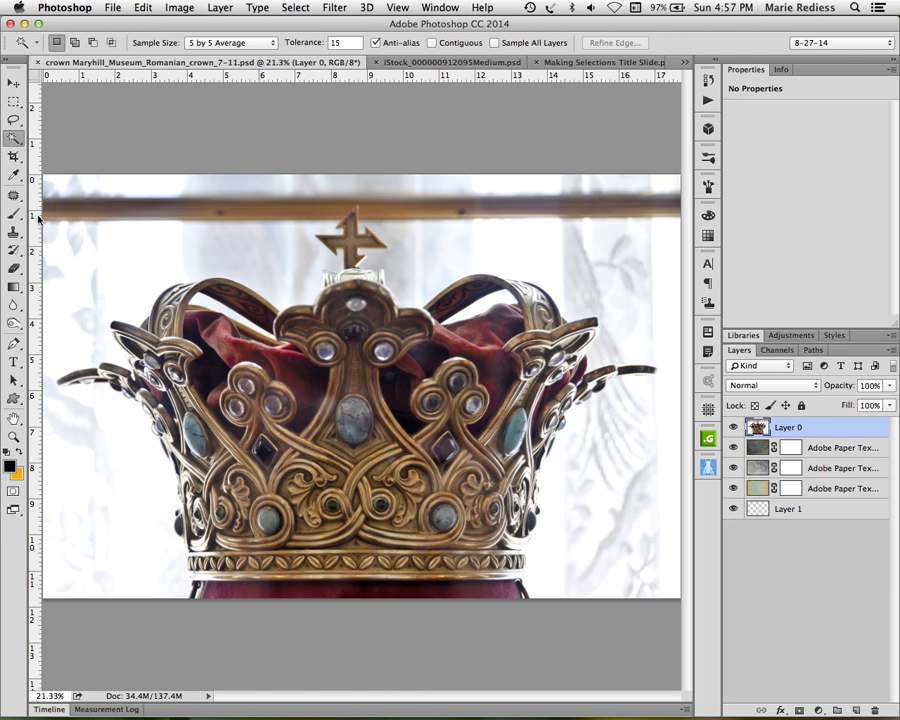
click(100, 480)
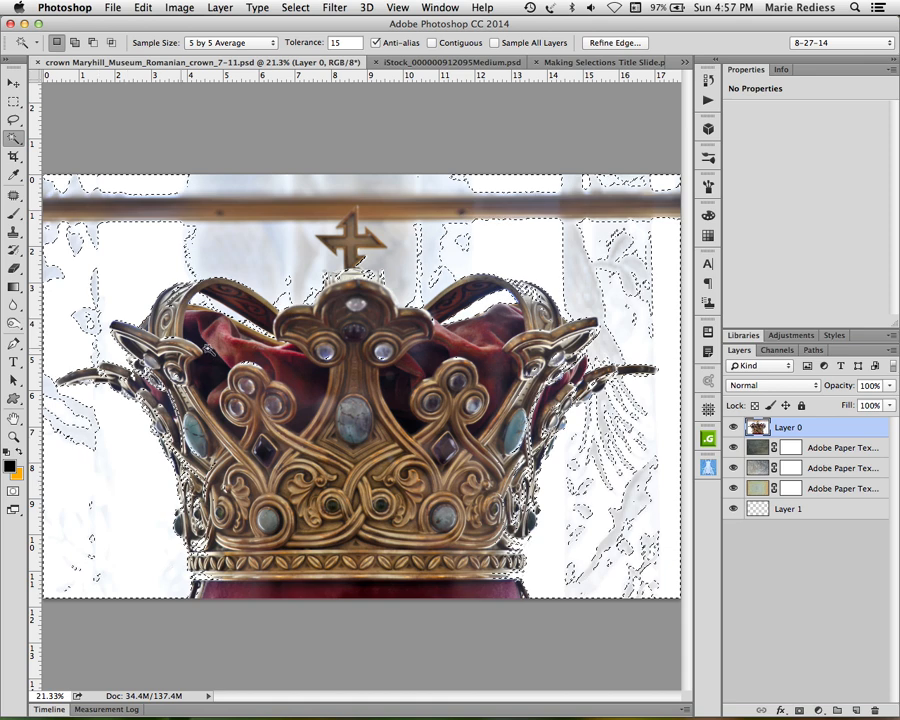
click(295, 7)
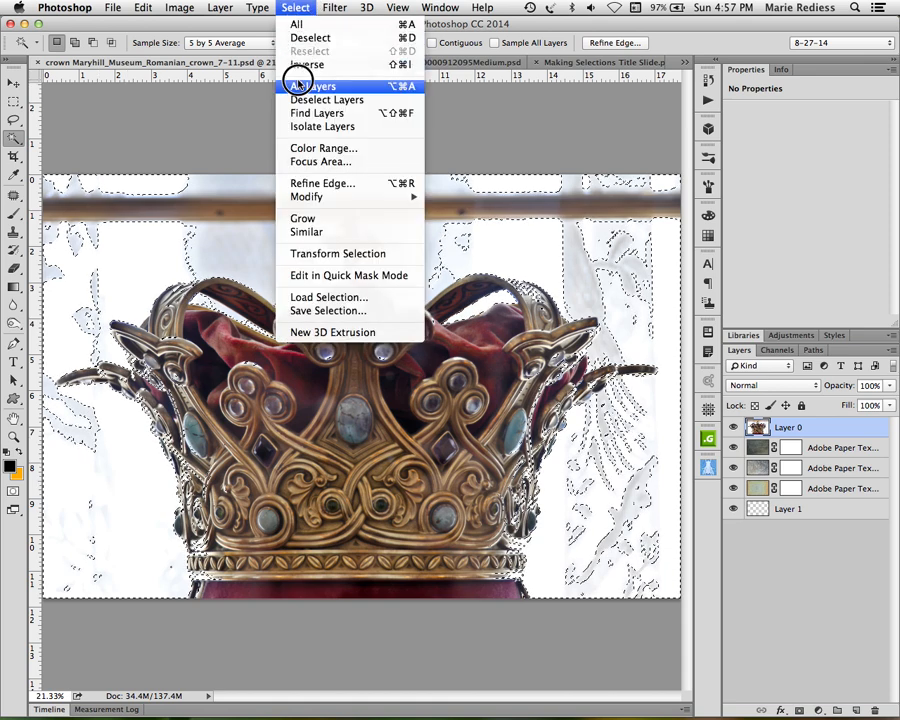
click(177, 42)
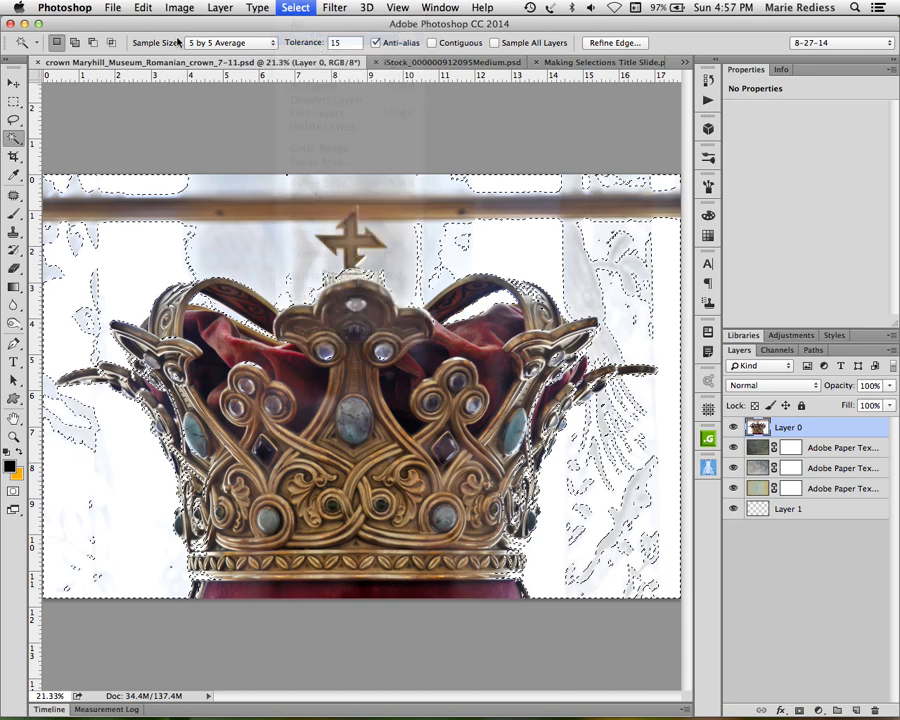
Select the crown's left arch, upper left prong and lower left ornament with the Quick Selection tool
click(14, 138)
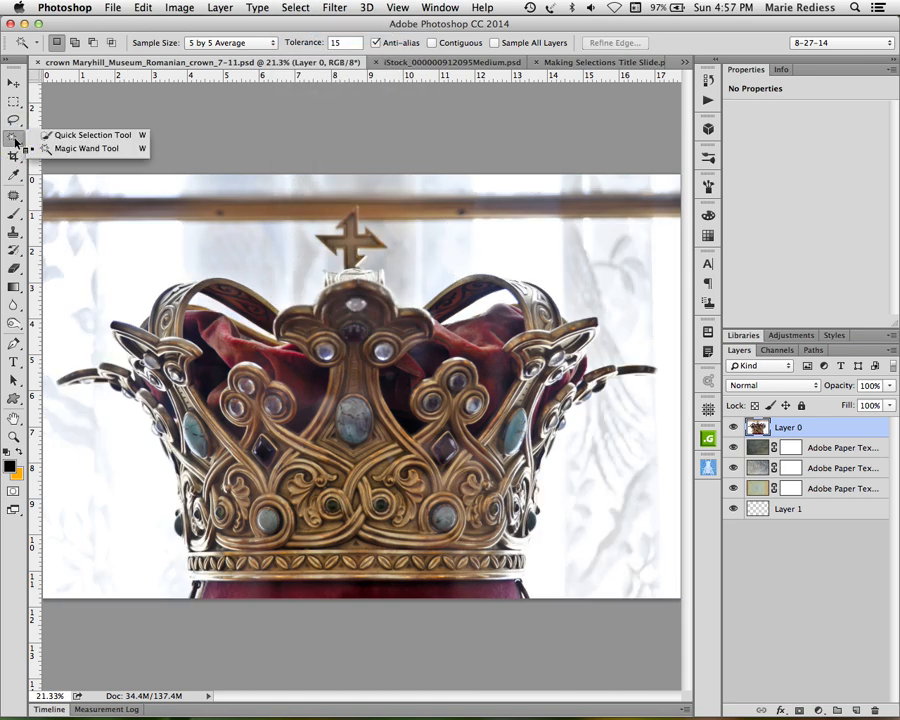
click(97, 136)
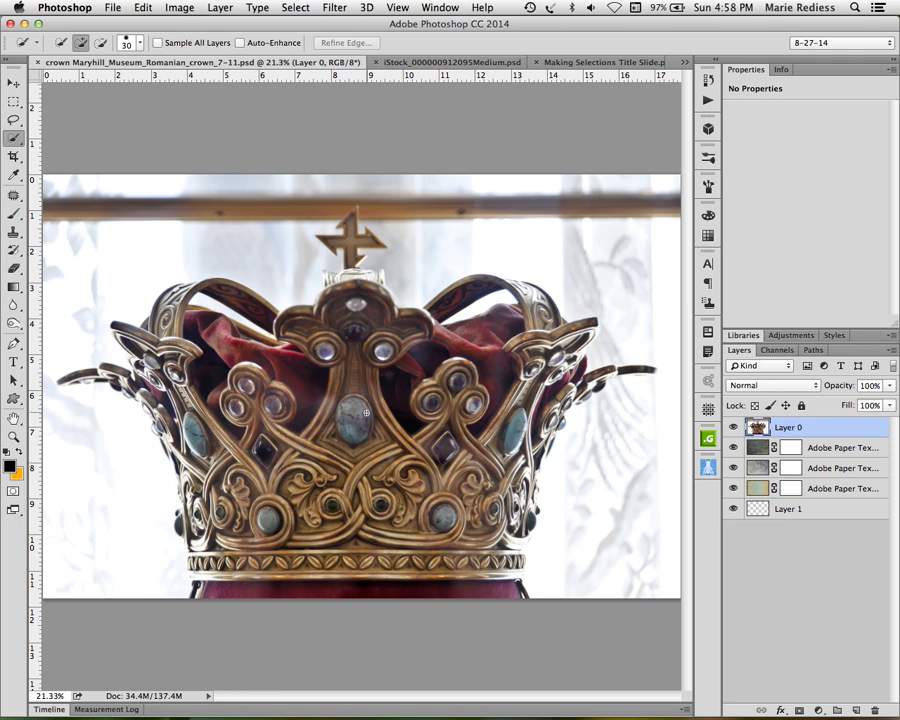
mouse_move(269, 320)
mouse_down()
mouse_move(221, 291)
mouse_move(188, 290)
mouse_up()
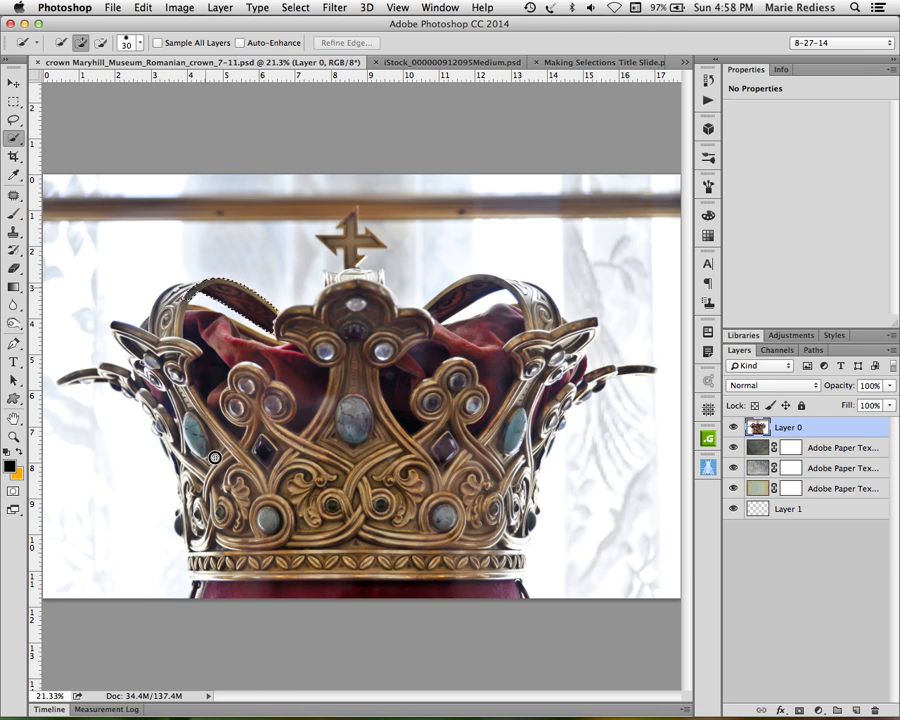
drag(205, 452, 125, 332)
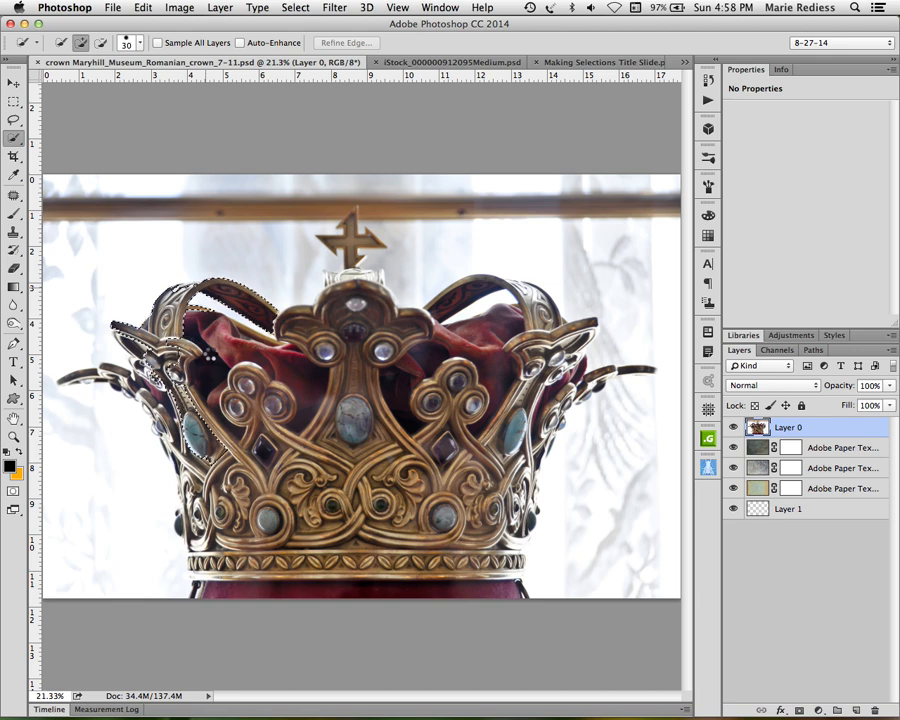
drag(236, 478, 272, 520)
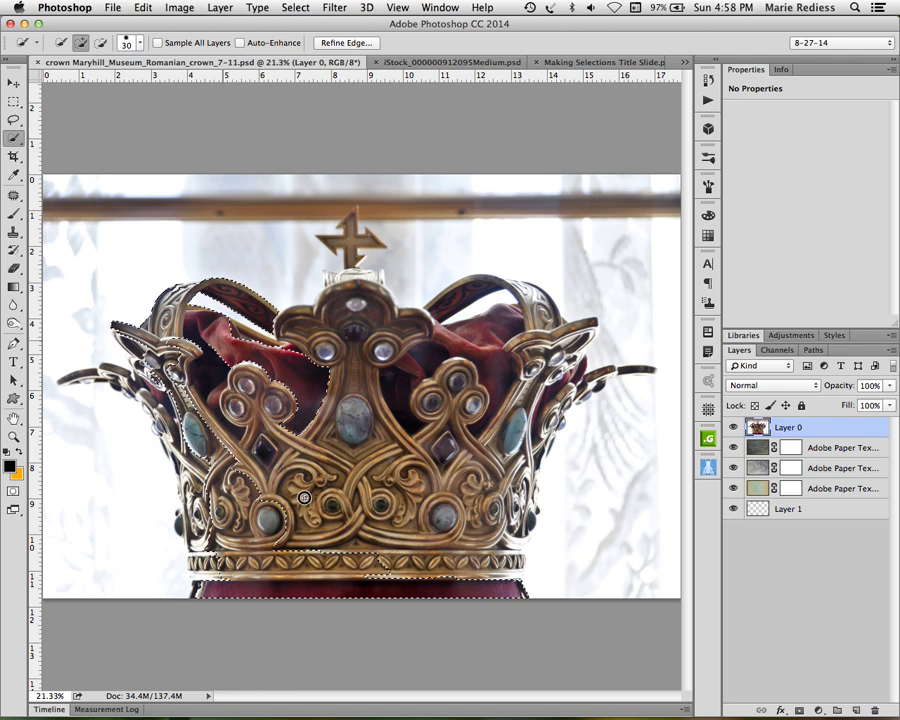
Extend the quick selection across the crown's central ornament, velvet and right half
click(391, 508)
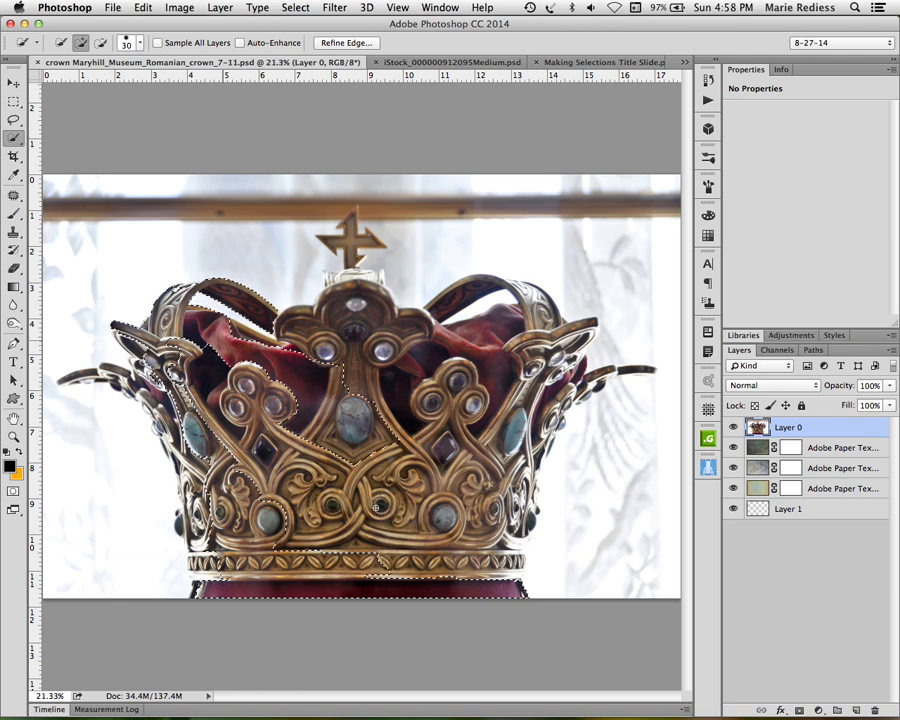
click(403, 434)
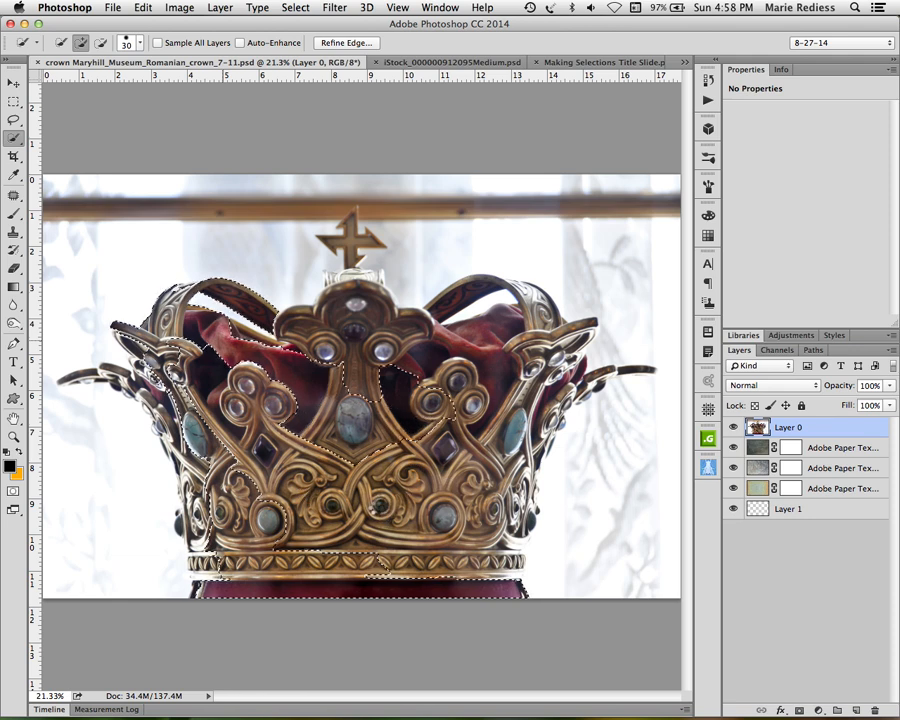
click(376, 383)
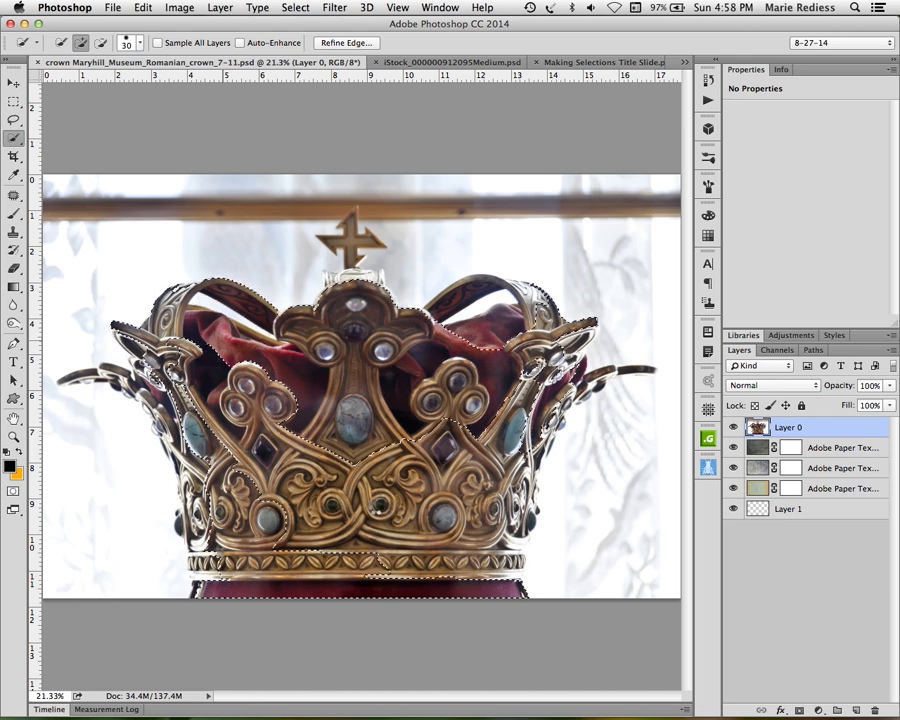
click(394, 507)
click(382, 564)
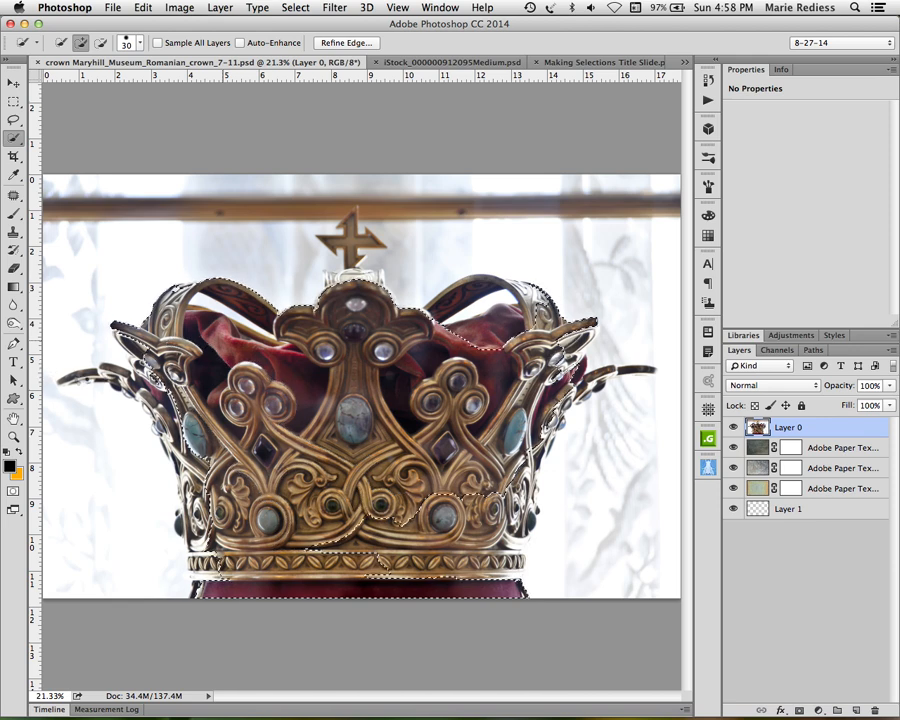
click(372, 443)
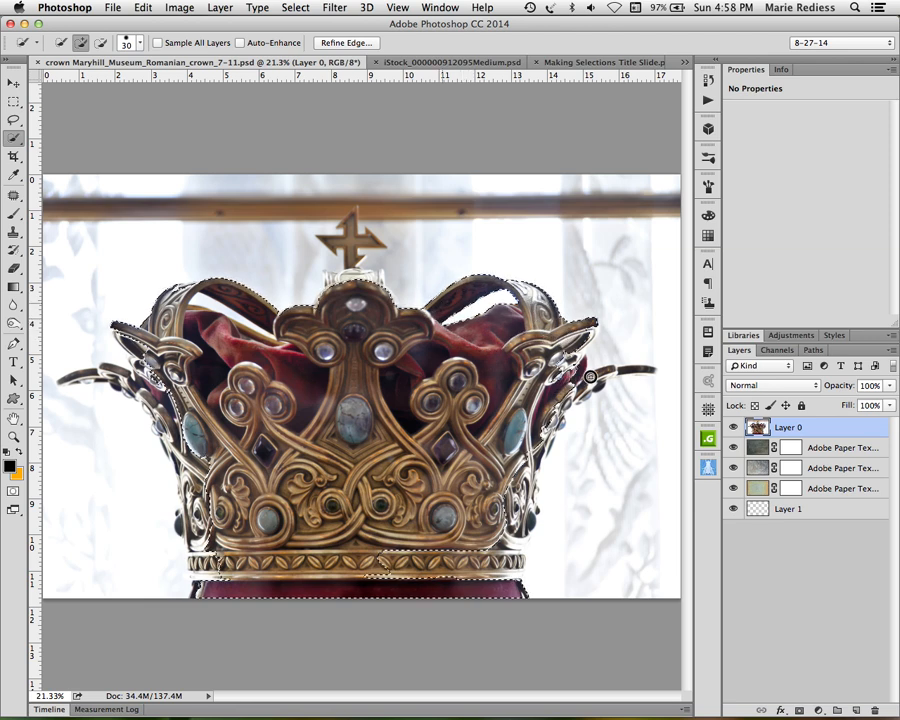
Add the thin outer tips on both sides and the rest of the base band to the crown selection
drag(605, 373, 654, 370)
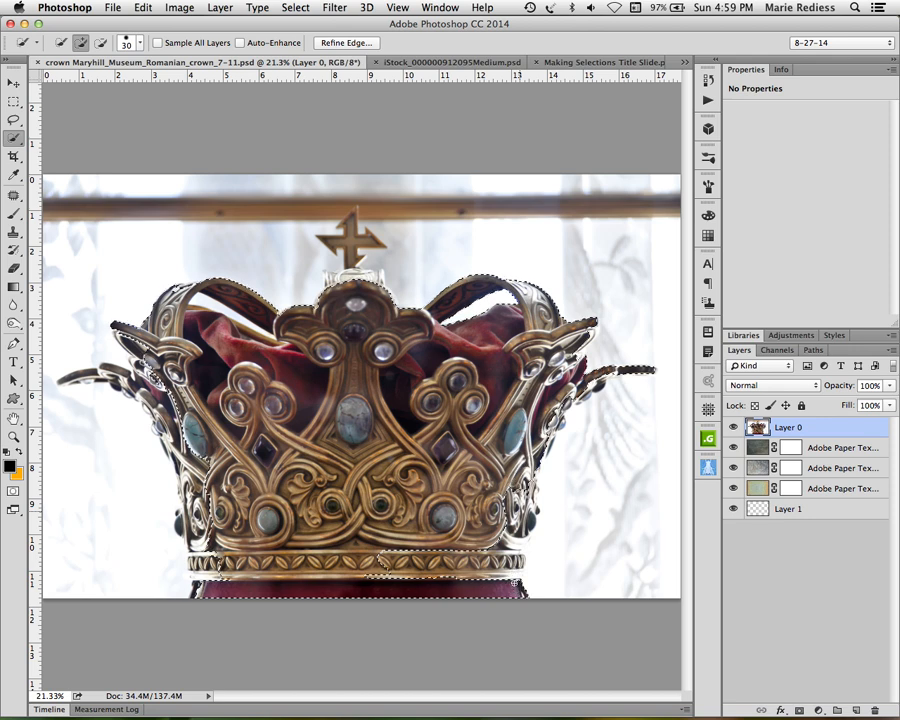
click(384, 566)
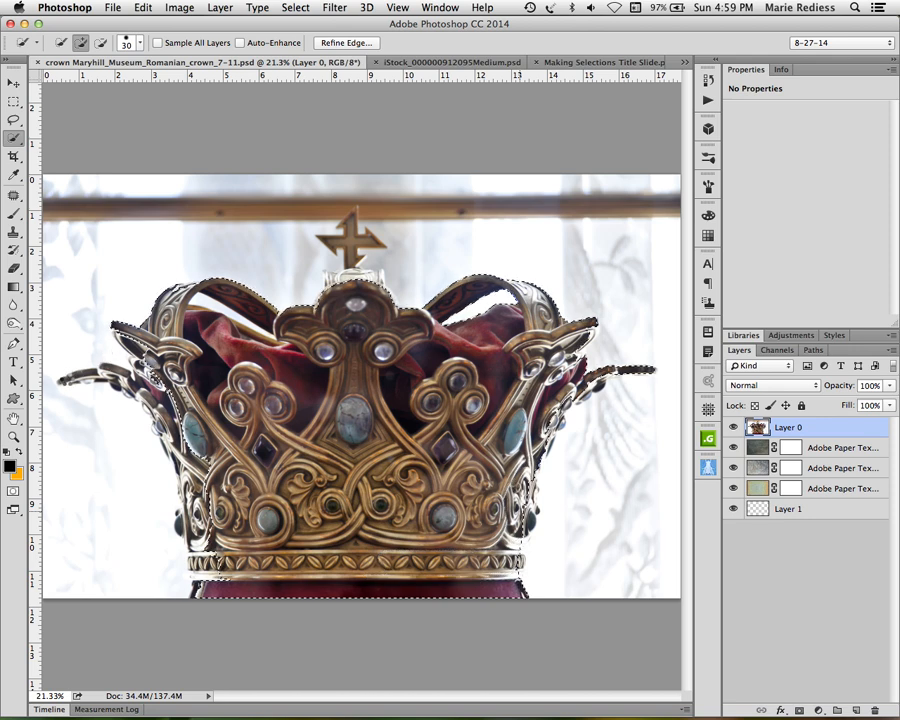
mouse_move(67, 379)
mouse_down()
mouse_move(82, 370)
mouse_move(144, 391)
mouse_up()
click(144, 391)
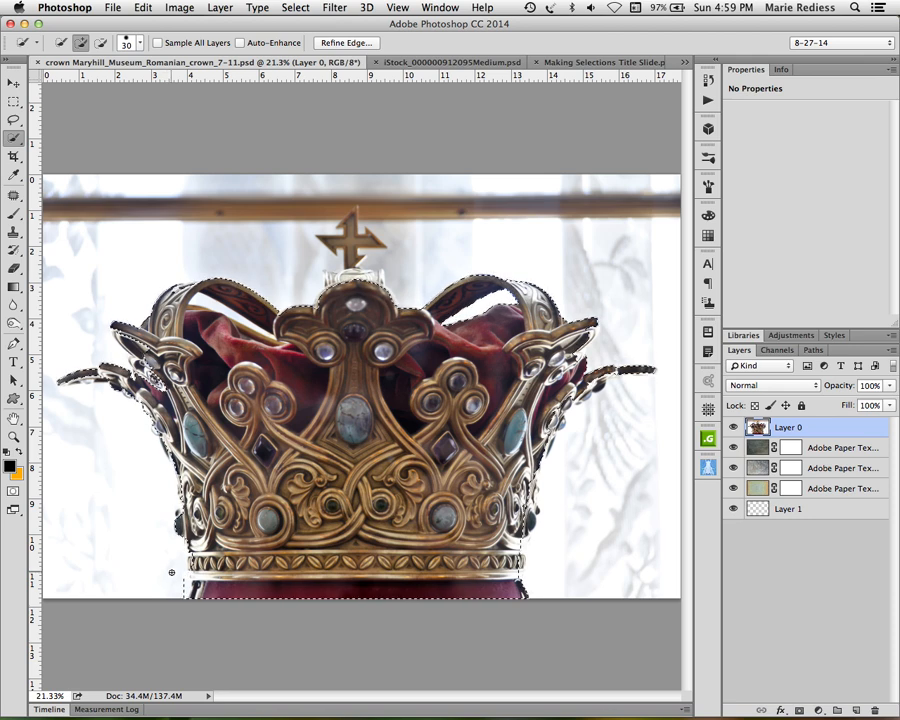
Subtract the stray background beside the crown's lower left edge and add the cross on top to the selection
key(alt)
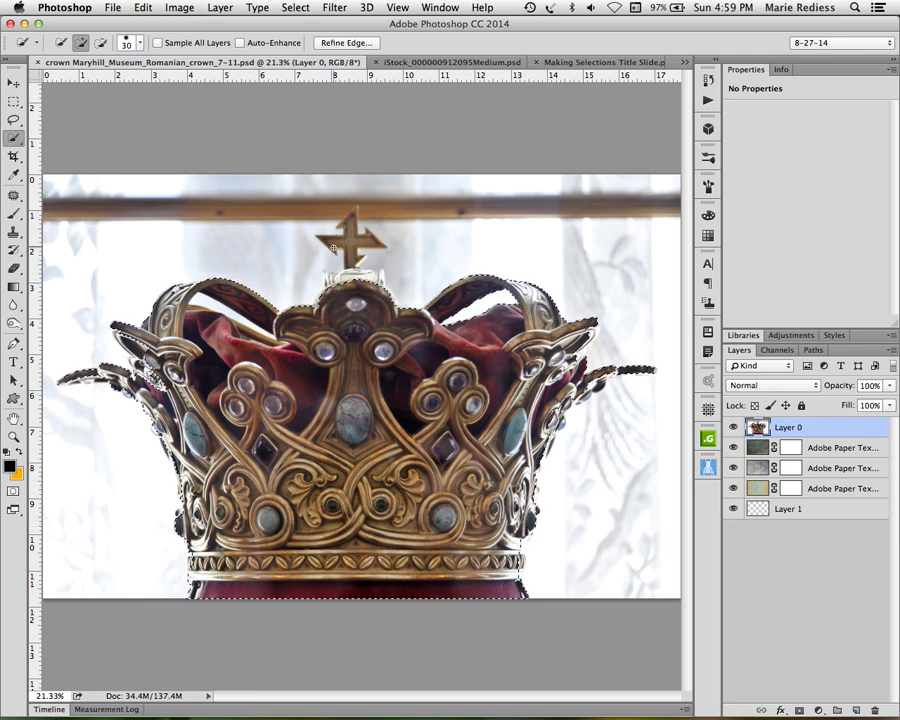
drag(328, 240, 372, 240)
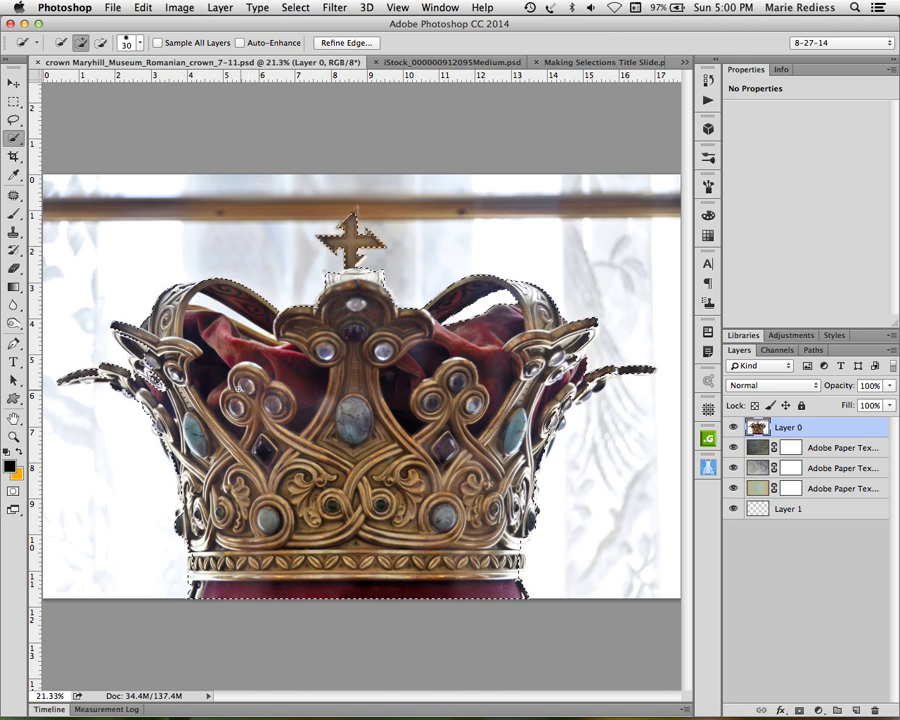
key(alt)
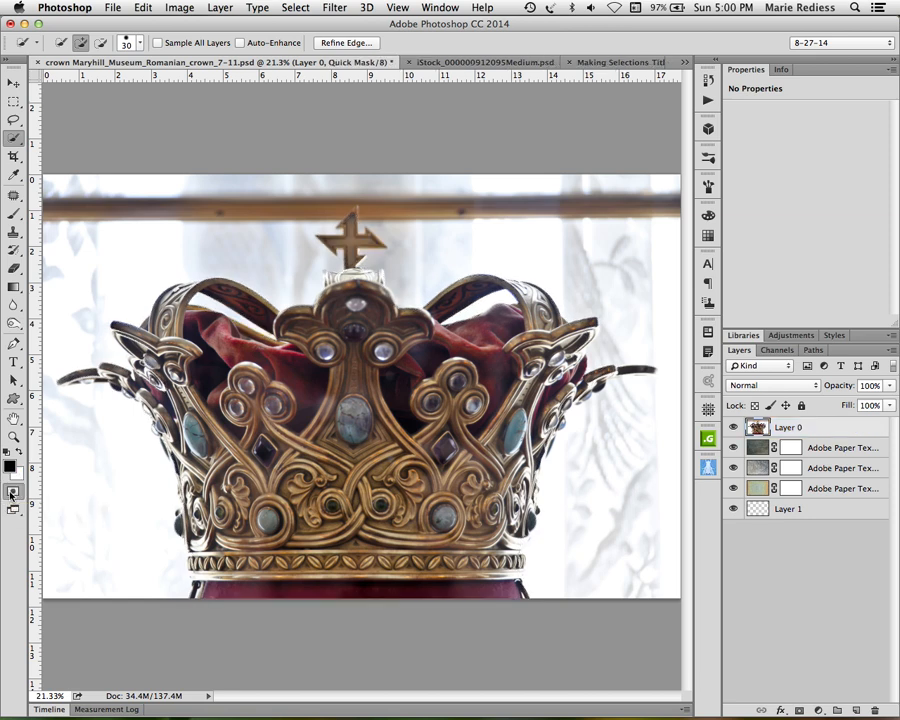
Check the crown selection in Quick Mask mode and change the mask overlay colour to green 00ff42
click(12, 493)
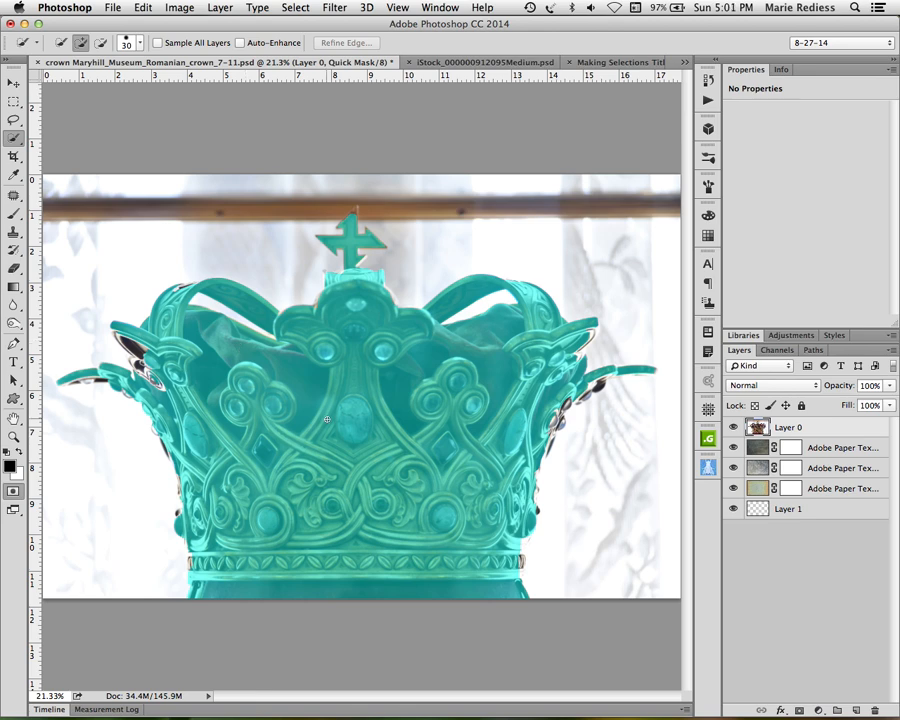
click(13, 491)
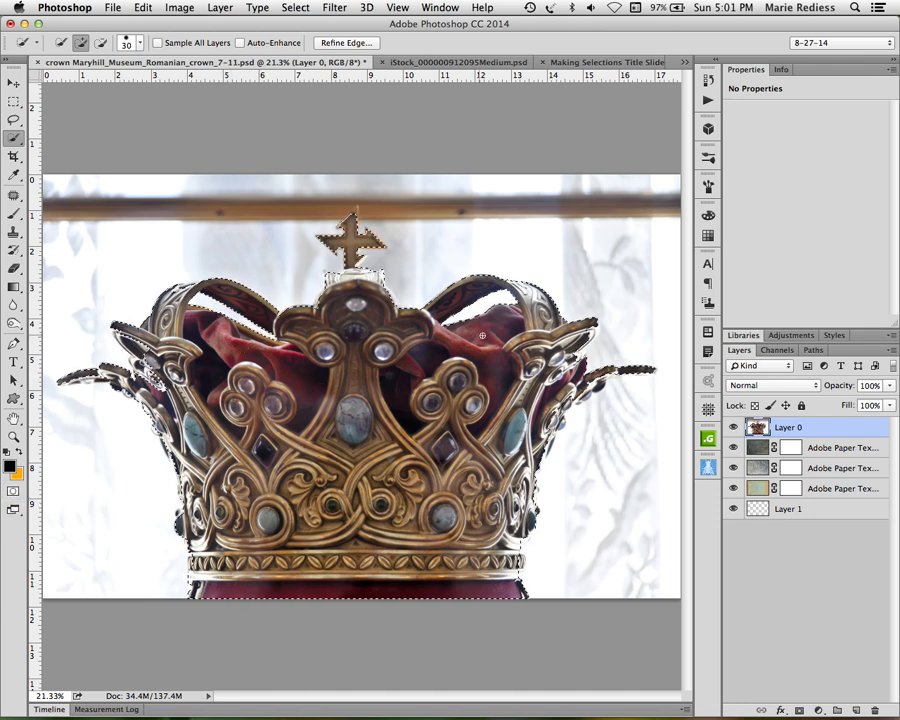
double_click(13, 491)
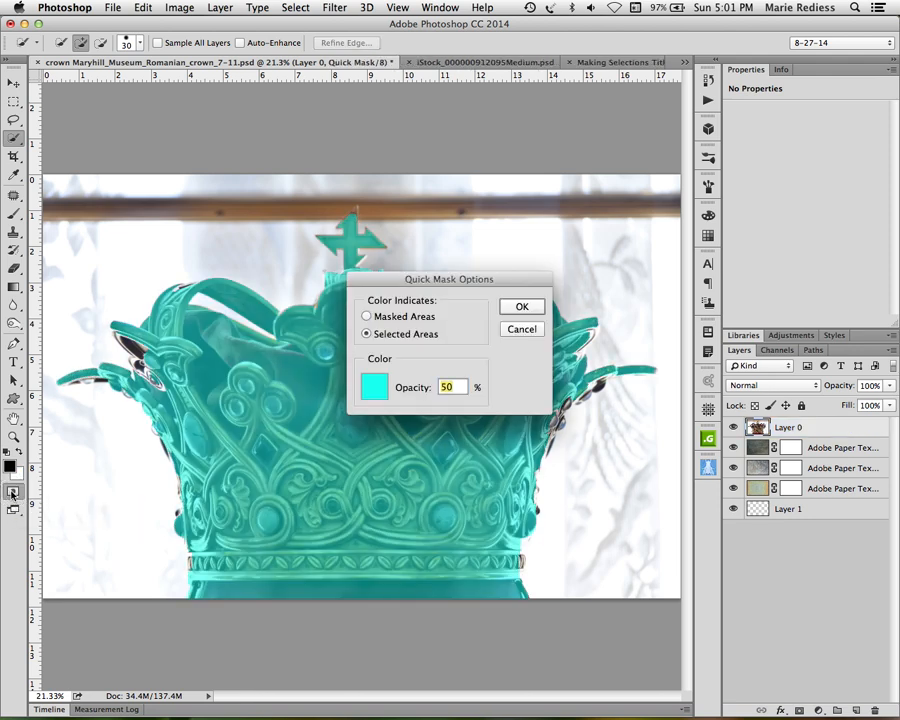
drag(479, 283, 619, 276)
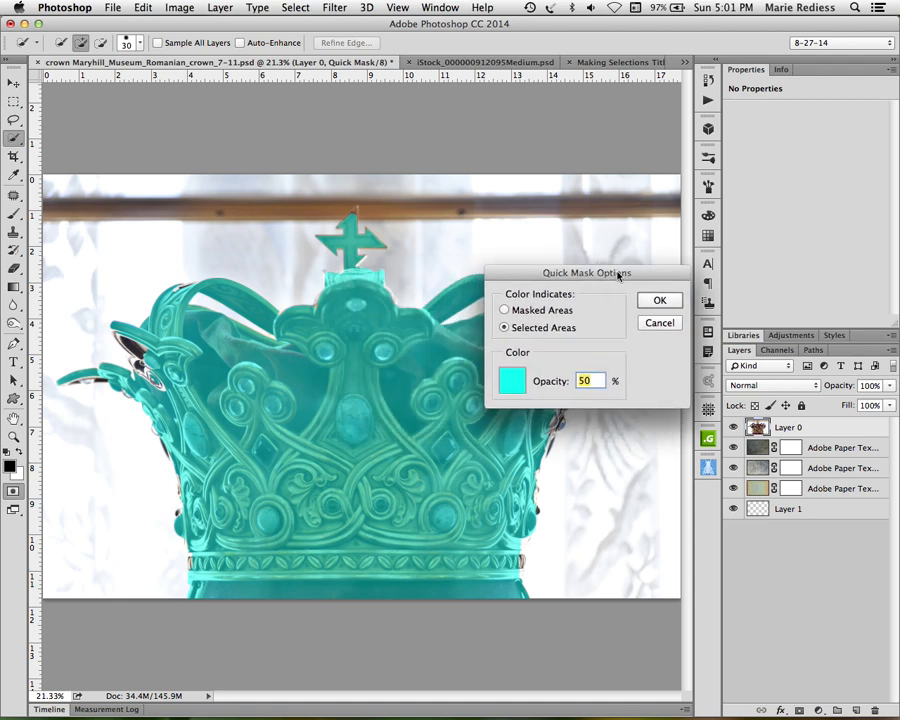
click(515, 380)
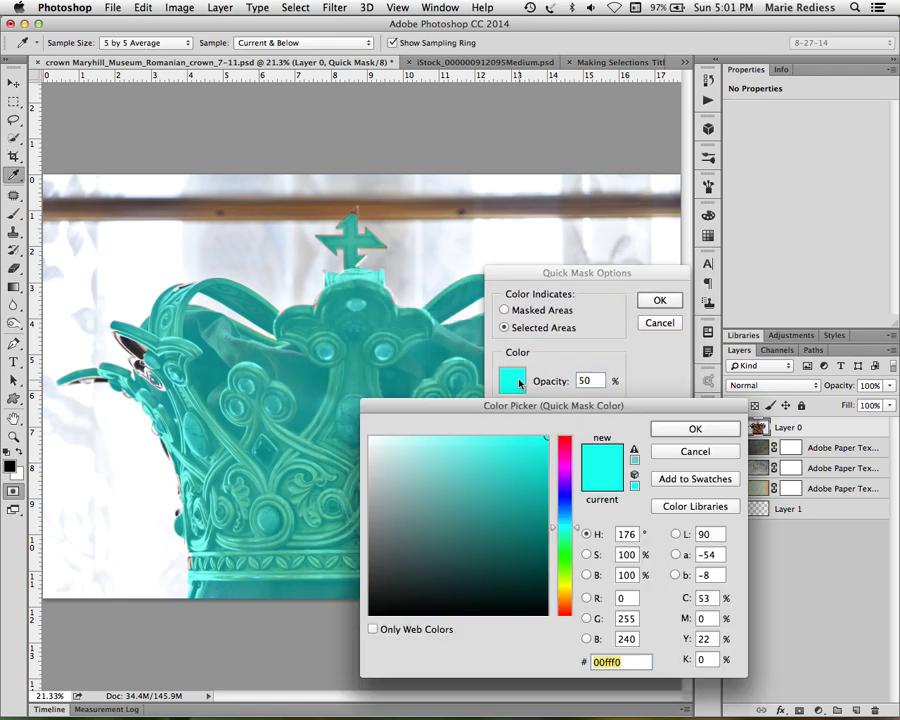
click(565, 552)
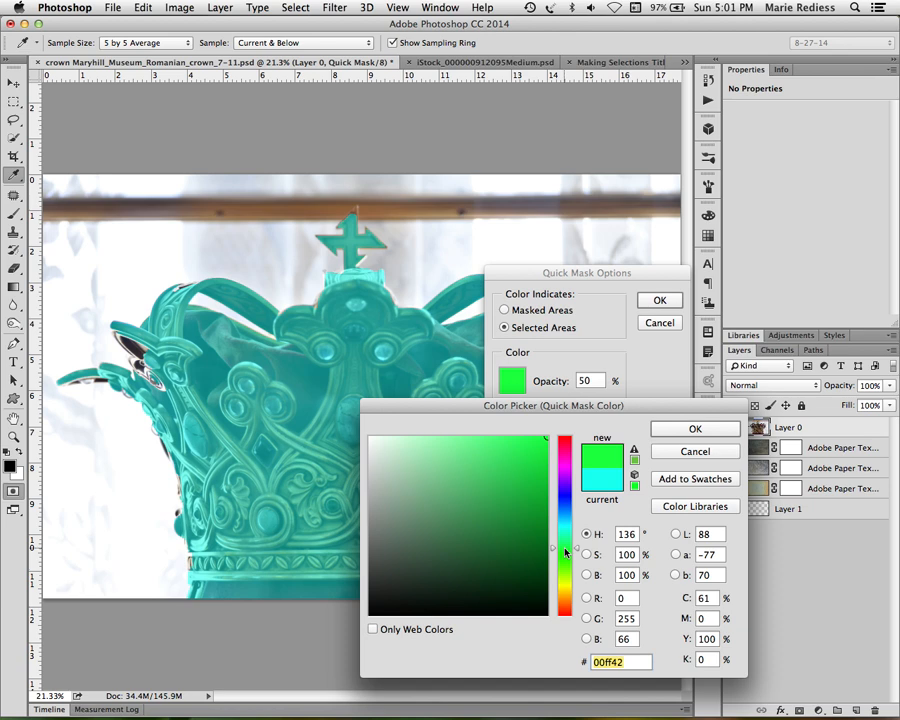
click(690, 429)
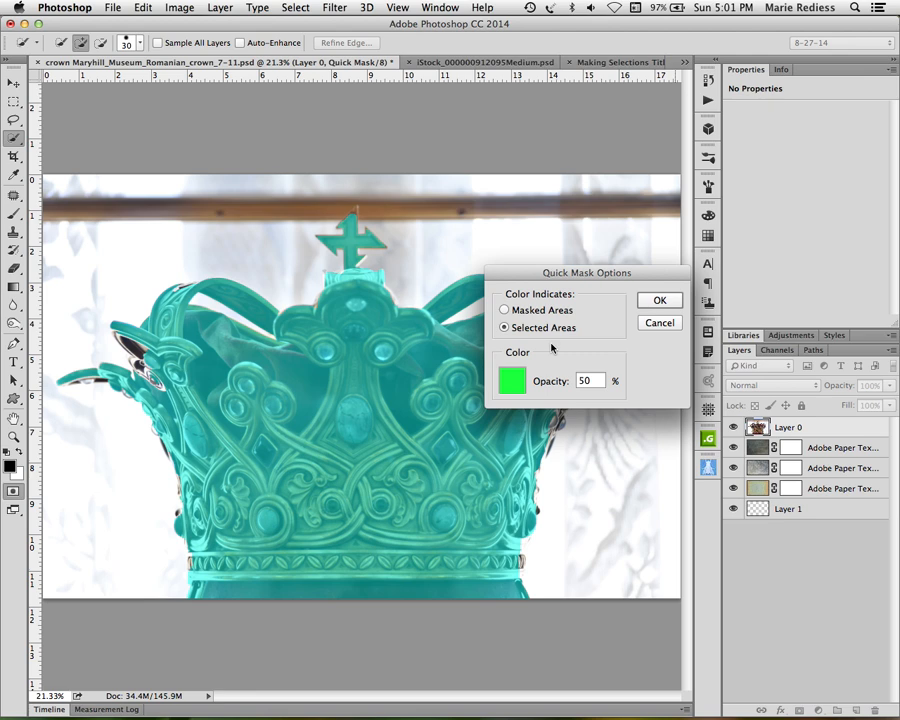
click(660, 301)
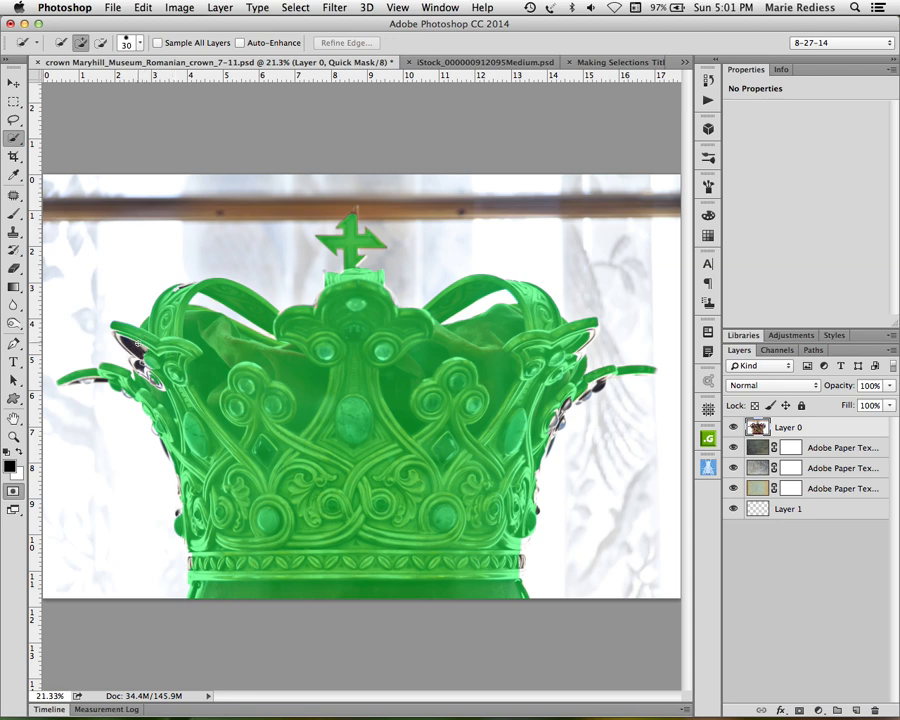
Take the Brush tool to the pointed leaf on the crown's upper left and set the brush size to 62 px
key(z)
drag(127, 344, 225, 398)
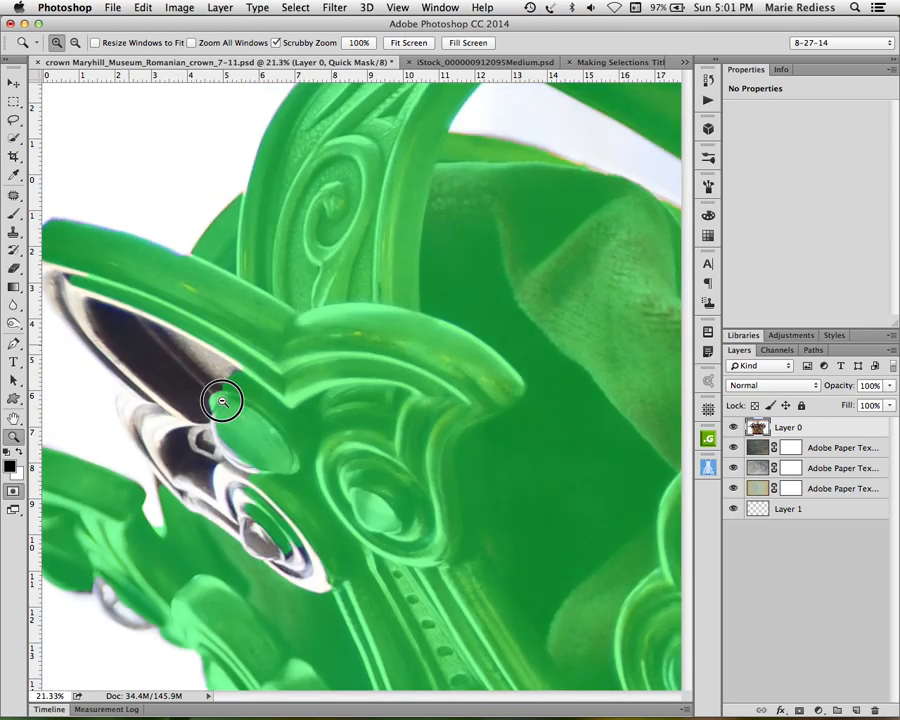
drag(263, 357, 453, 300)
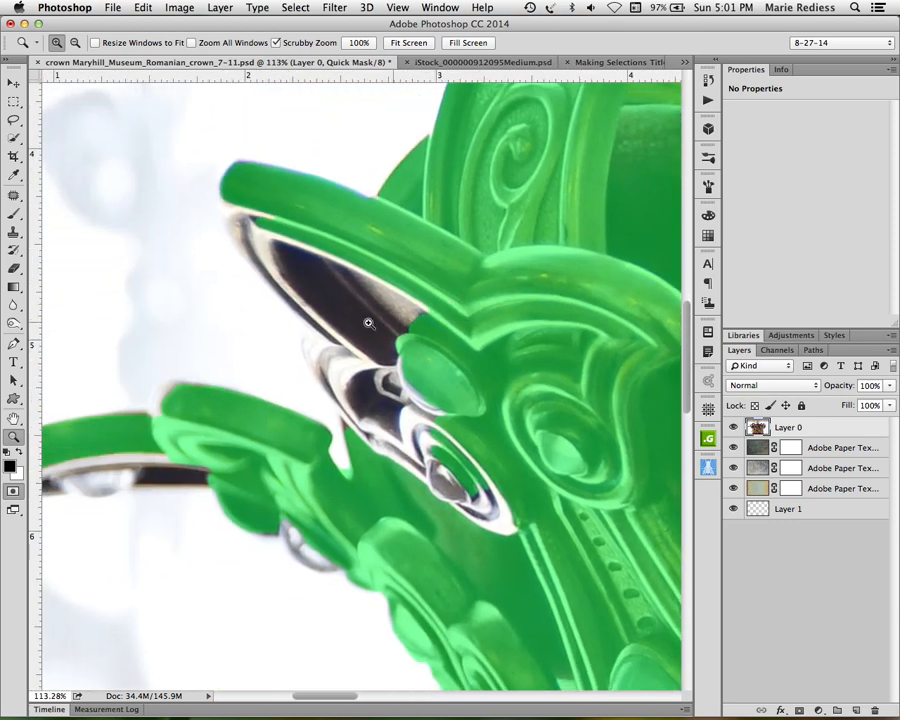
click(13, 214)
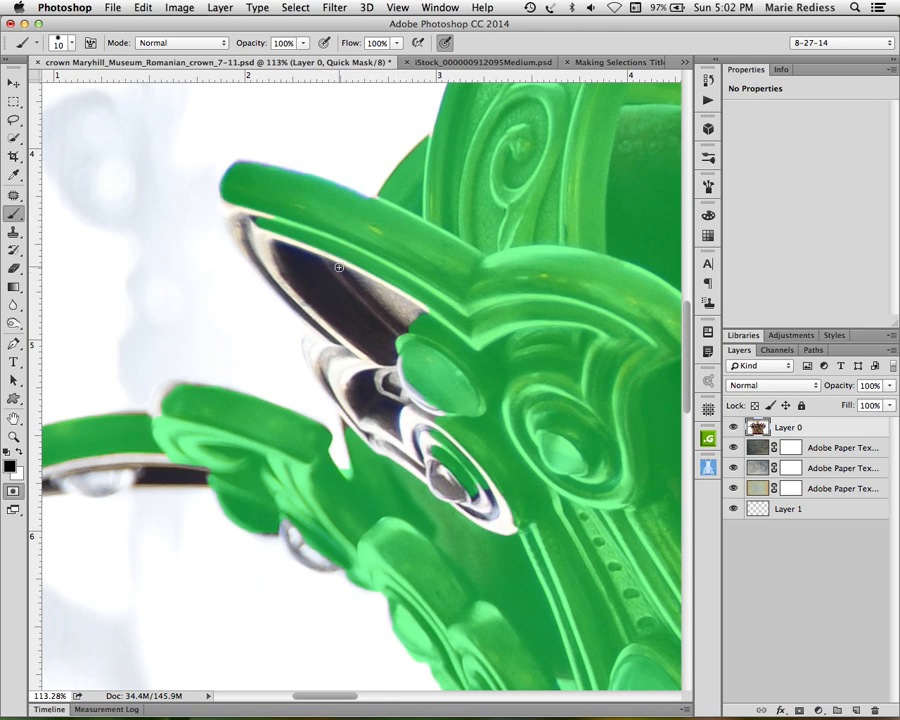
key(bracketright)
key(bracketright)
key(bracketright)
key(bracketright)
key(bracketright)
key(bracketleft)
key(bracketleft)
key(bracketleft)
ctrl+alt+click(301, 285)
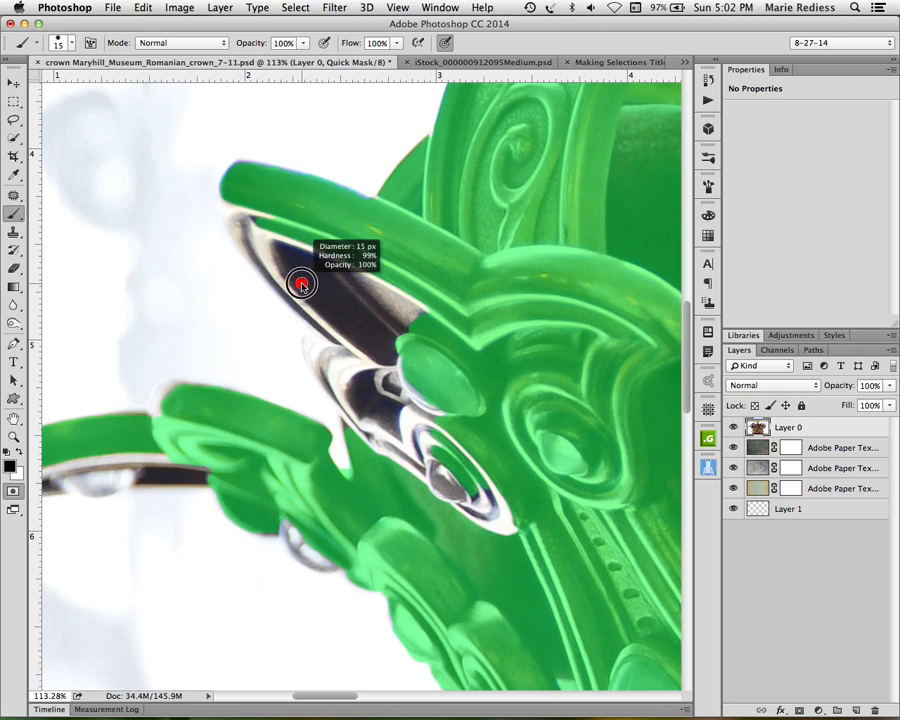
mouse_move(301, 285)
mouse_down()
mouse_move(371, 287)
mouse_move(239, 287)
mouse_move(305, 286)
mouse_move(253, 293)
mouse_up()
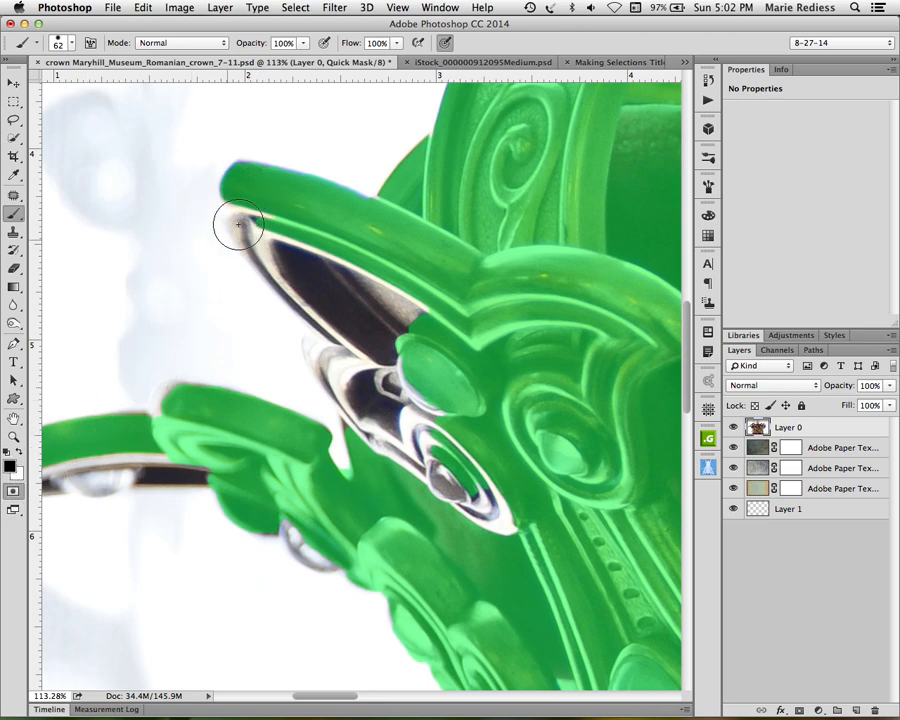
Paint the dark inside of the upper left leaf, the ornament beneath it and the small bead below into the Quick Mask
mouse_move(243, 197)
mouse_down()
mouse_move(290, 274)
mouse_move(417, 365)
mouse_move(419, 327)
mouse_move(377, 285)
mouse_move(286, 231)
mouse_move(258, 188)
mouse_up()
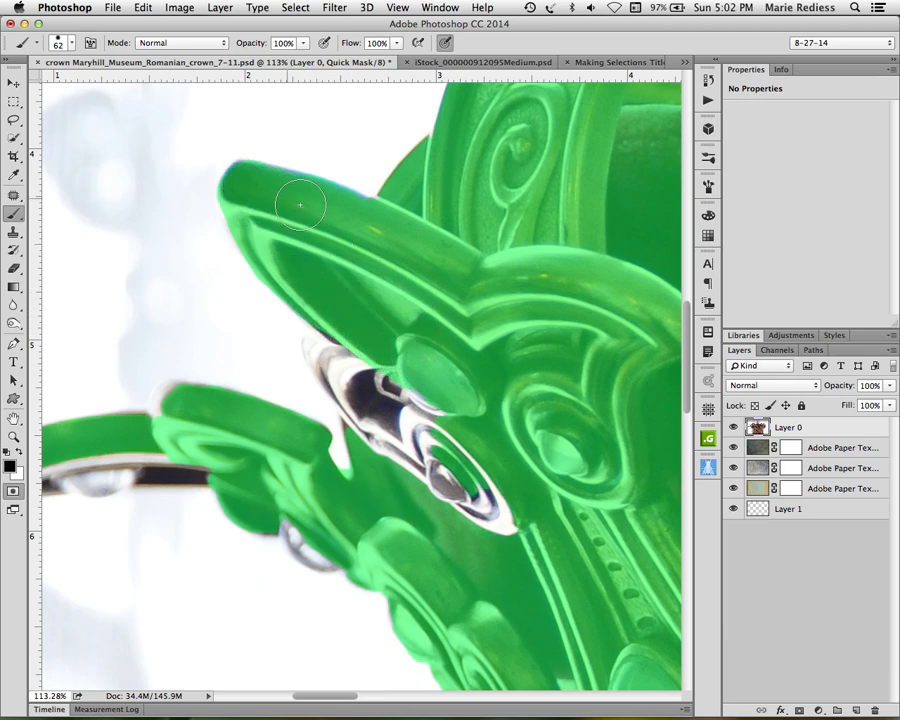
mouse_move(378, 360)
mouse_down()
mouse_move(332, 362)
mouse_move(342, 366)
mouse_move(354, 411)
mouse_up()
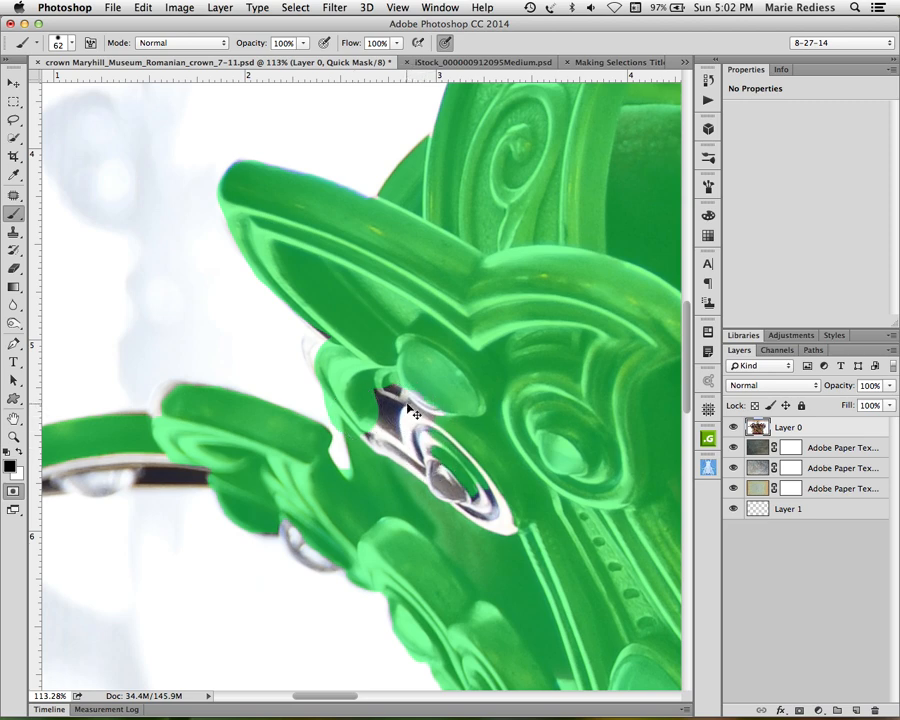
key(super+z)
click(363, 372)
mouse_move(363, 372)
mouse_down()
mouse_move(389, 467)
mouse_move(401, 376)
mouse_move(411, 440)
mouse_move(454, 460)
mouse_move(479, 546)
mouse_move(489, 552)
mouse_move(496, 508)
mouse_move(446, 482)
mouse_up()
mouse_move(301, 513)
mouse_down()
mouse_move(297, 526)
mouse_move(327, 541)
mouse_move(262, 507)
mouse_move(280, 493)
mouse_up()
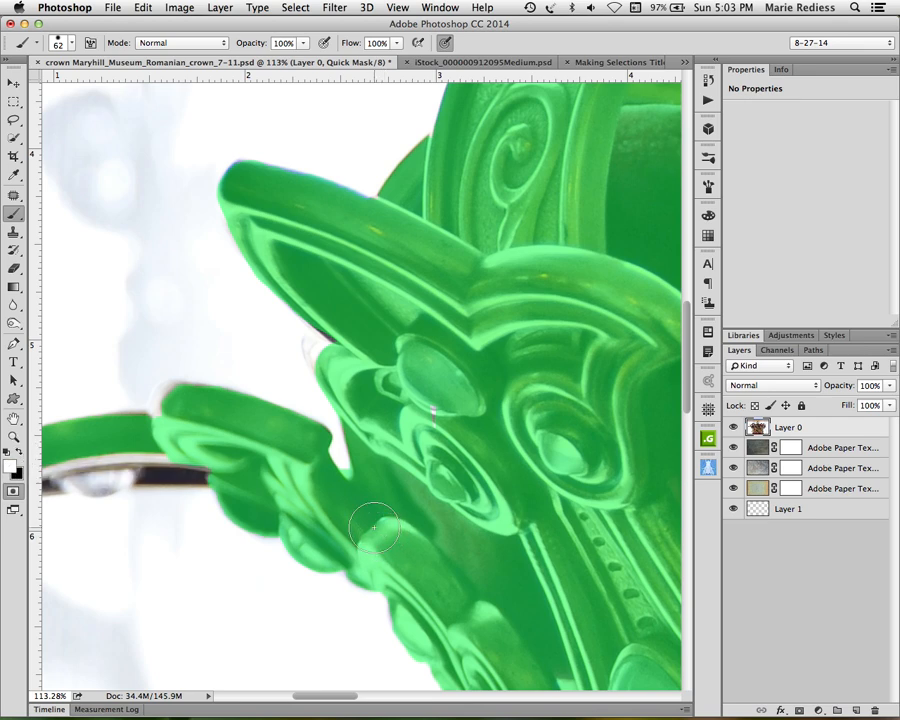
Erase the mask from the narrow background gap between the two left leaves with white and repaint the adjoining crown edge with black
mouse_move(381, 512)
mouse_down()
mouse_move(364, 508)
mouse_move(400, 505)
mouse_up()
drag(347, 470, 344, 464)
key(x)
mouse_move(359, 463)
mouse_down()
mouse_move(426, 488)
mouse_move(412, 482)
mouse_up()
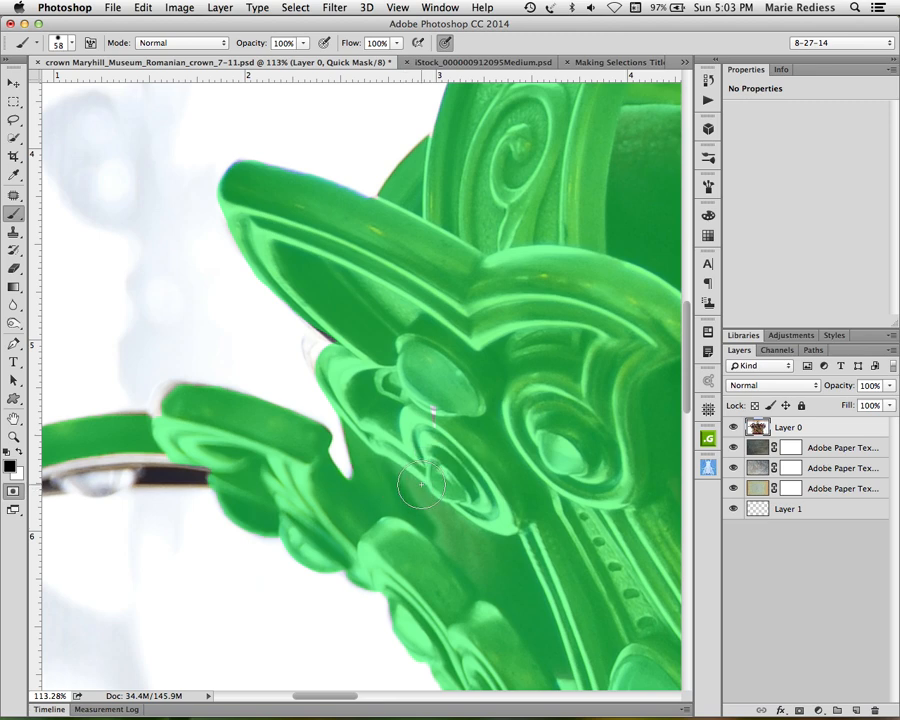
Fill the underside and bead of the crown's outermost left tip into the Quick Mask
drag(418, 532, 623, 412)
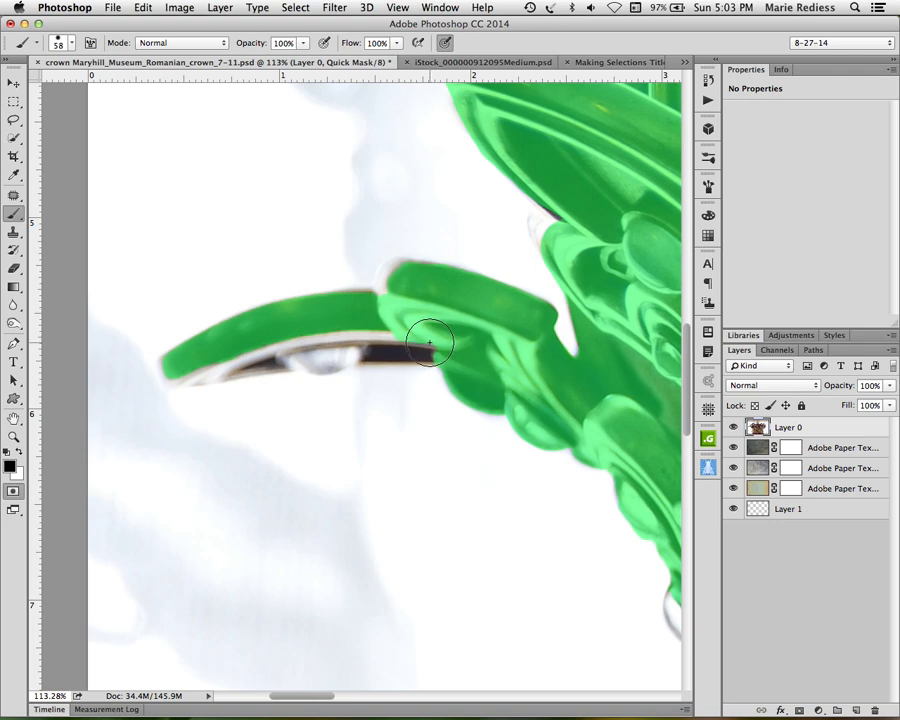
mouse_move(430, 342)
mouse_down()
mouse_move(398, 336)
mouse_move(225, 354)
mouse_move(237, 358)
mouse_move(237, 332)
mouse_move(230, 350)
mouse_move(190, 363)
mouse_move(315, 346)
mouse_move(312, 356)
mouse_up()
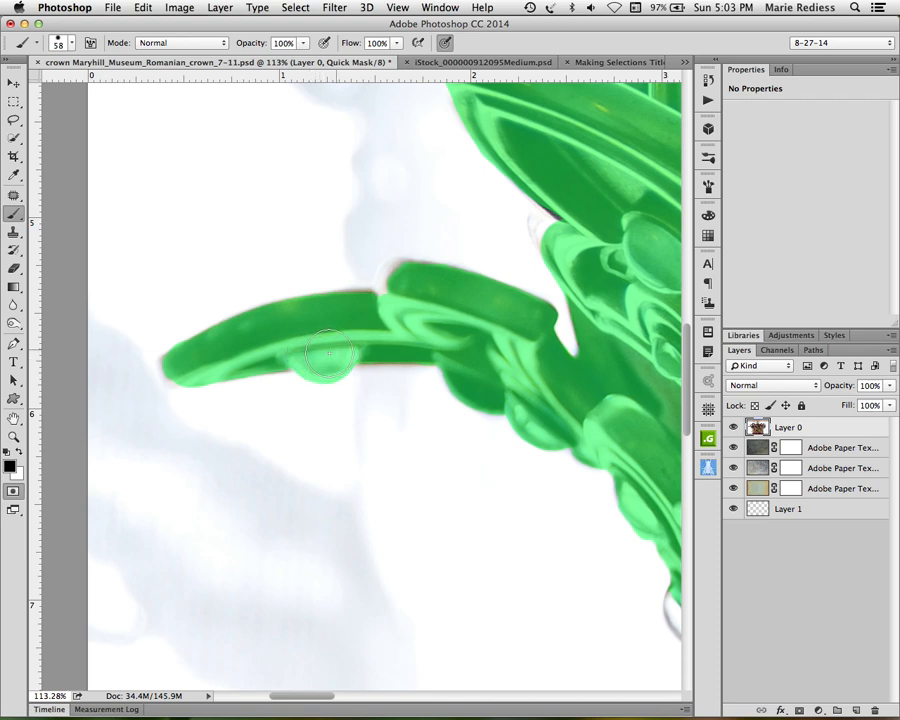
mouse_move(612, 412)
mouse_down()
mouse_move(444, 342)
mouse_move(651, 575)
mouse_up()
drag(567, 334, 586, 345)
Paint the protruding bead halfway down the crown's left side and the edge just below it into the mask
mouse_move(628, 477)
mouse_down()
mouse_move(570, 380)
mouse_move(426, 216)
mouse_up()
drag(518, 392, 424, 206)
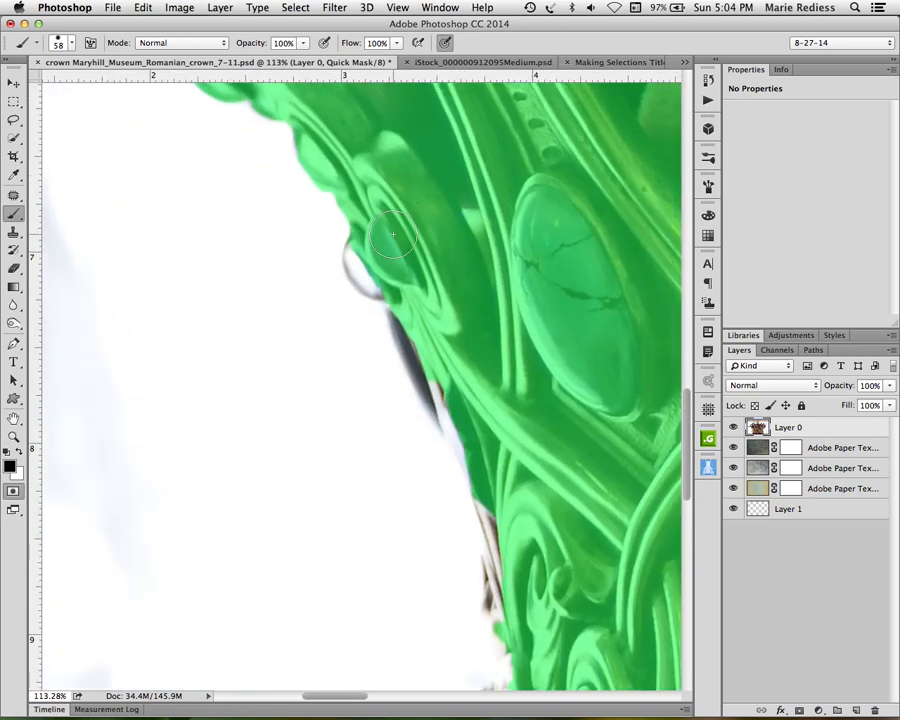
mouse_move(373, 243)
mouse_down()
mouse_move(358, 252)
mouse_move(377, 272)
mouse_up()
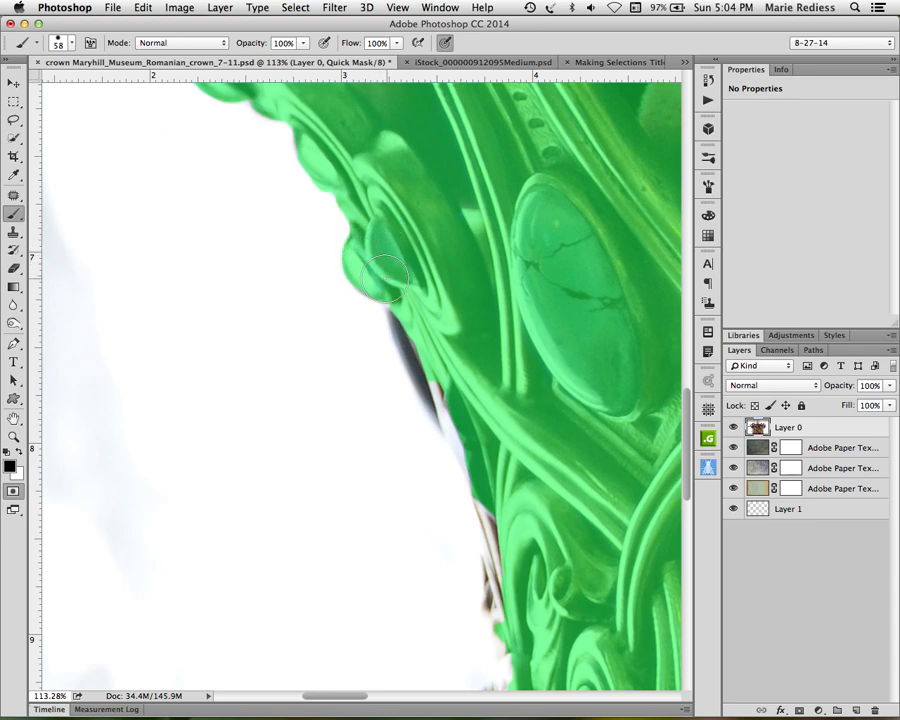
drag(412, 303, 416, 318)
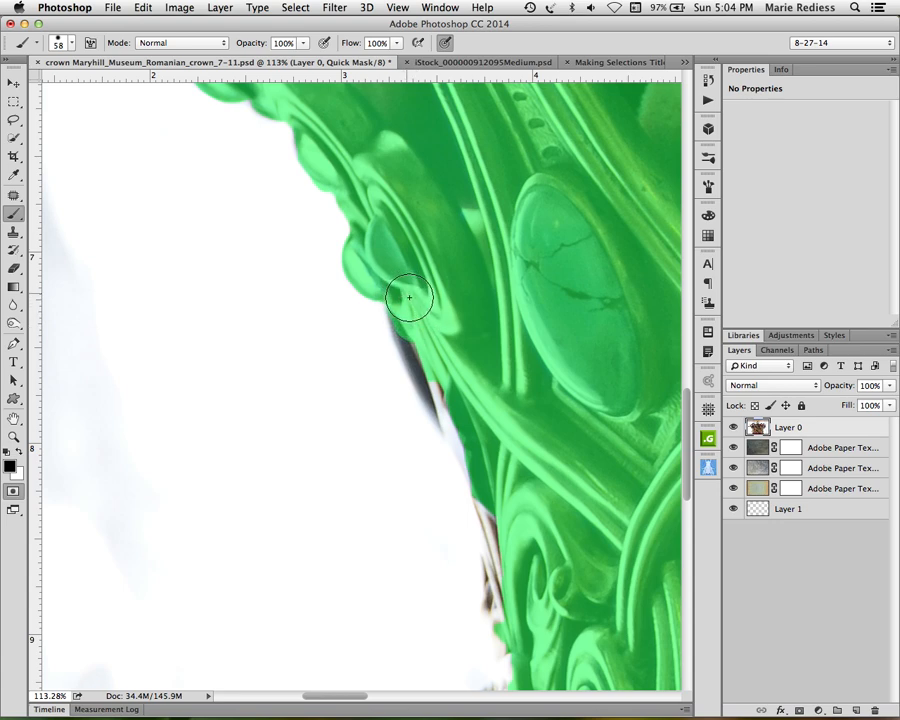
Paint the unmasked dark and light slivers along the crown's left edge into the mask, from the bead down to the base band
drag(472, 301, 418, 213)
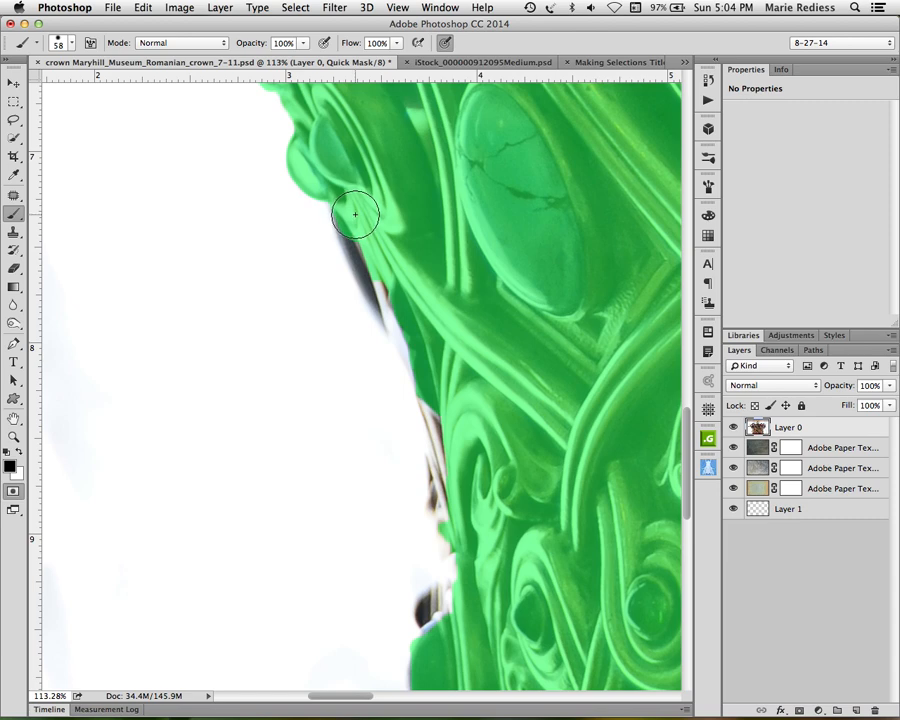
ctrl+alt+click(355, 214)
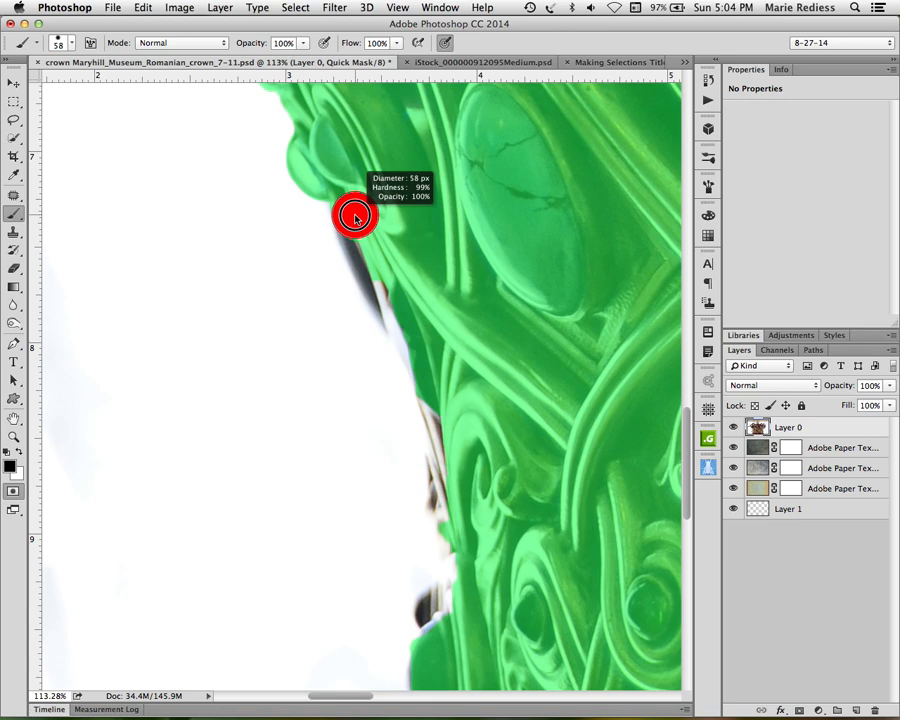
drag(355, 218, 356, 231)
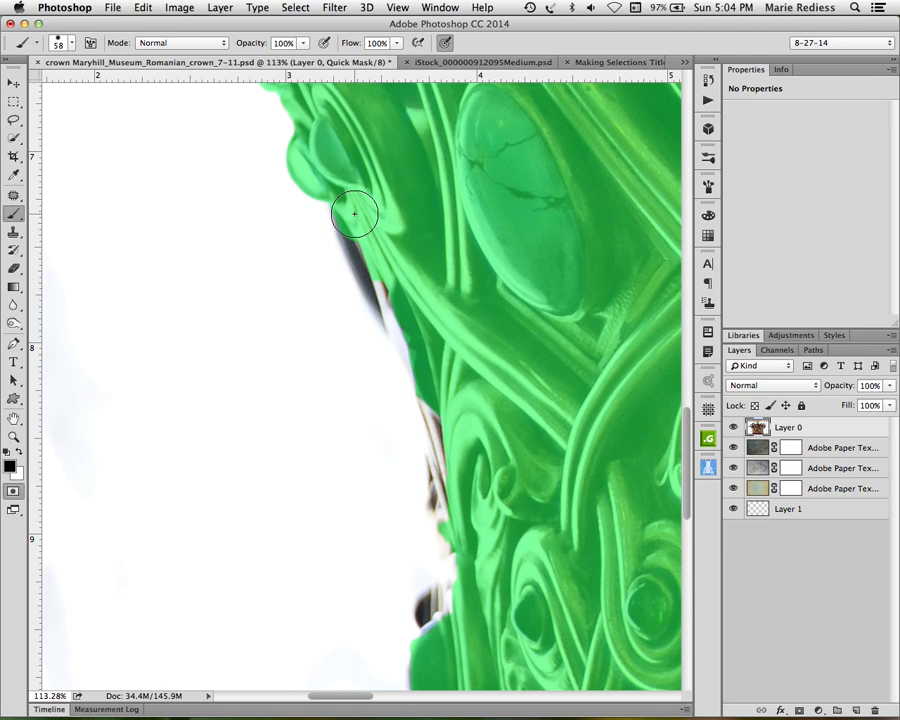
mouse_move(354, 213)
mouse_down()
mouse_move(381, 282)
mouse_move(362, 251)
mouse_move(382, 255)
mouse_move(374, 265)
mouse_move(392, 282)
mouse_move(444, 440)
mouse_move(448, 428)
mouse_up()
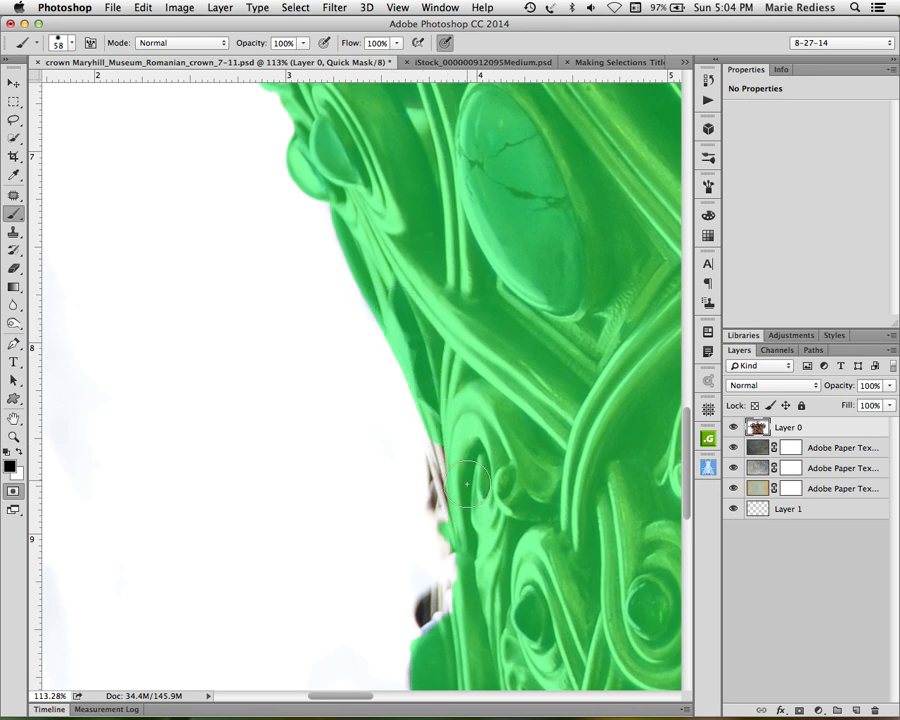
mouse_move(450, 494)
mouse_down()
mouse_move(448, 511)
mouse_move(470, 549)
mouse_move(458, 597)
mouse_move(440, 612)
mouse_move(434, 603)
mouse_up()
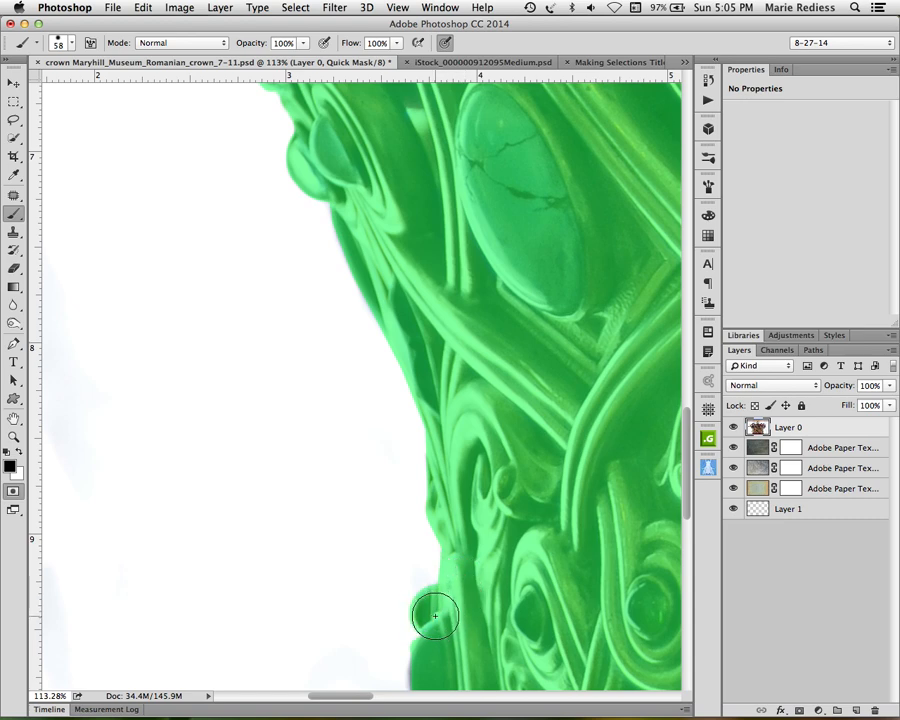
drag(497, 452, 502, 307)
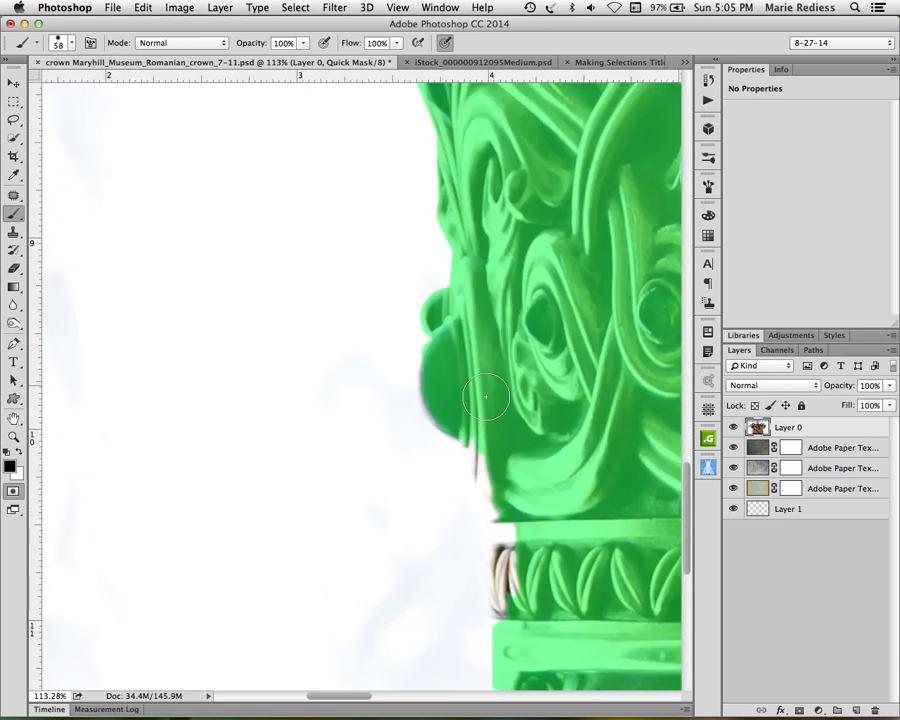
mouse_move(447, 369)
mouse_down()
mouse_move(438, 374)
mouse_move(441, 393)
mouse_move(472, 440)
mouse_move(484, 482)
mouse_move(512, 505)
mouse_up()
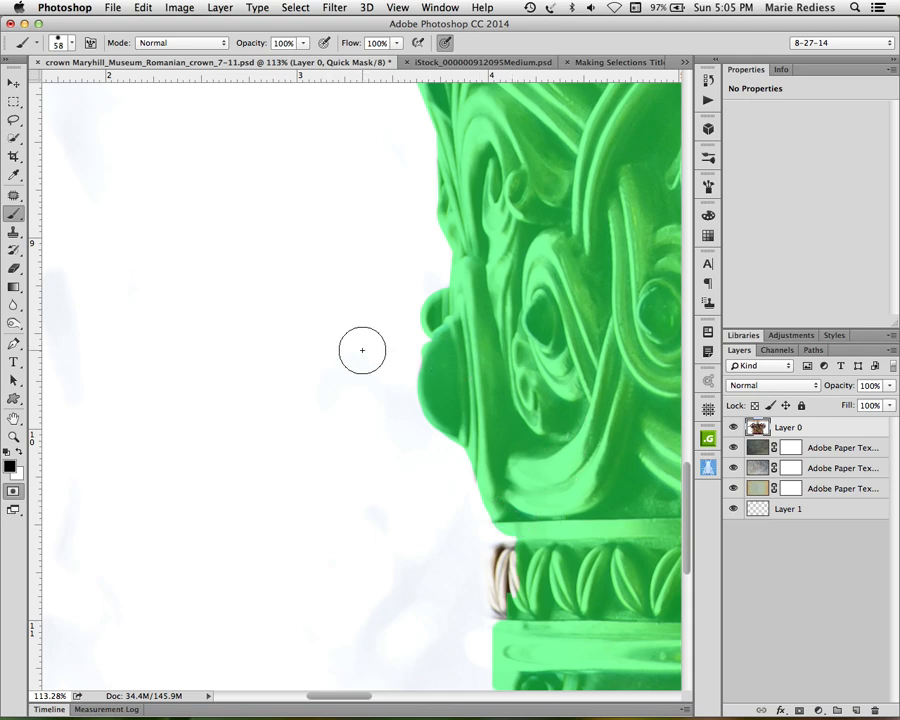
Erase the mask overspill on the background beneath the base band's left end with white
key(x)
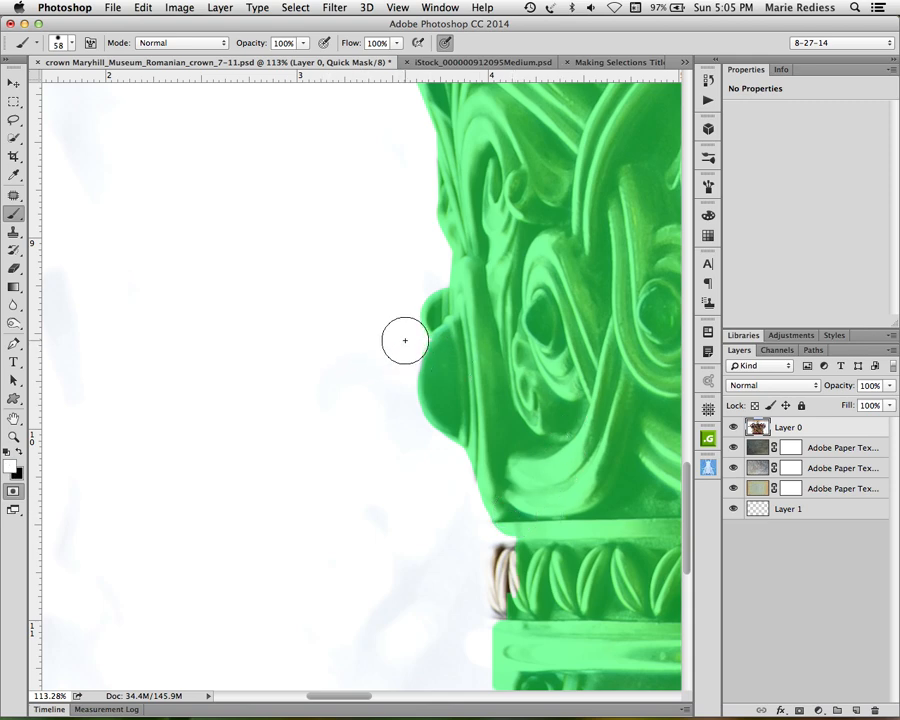
mouse_move(503, 387)
mouse_down()
mouse_move(459, 322)
mouse_move(430, 231)
mouse_up()
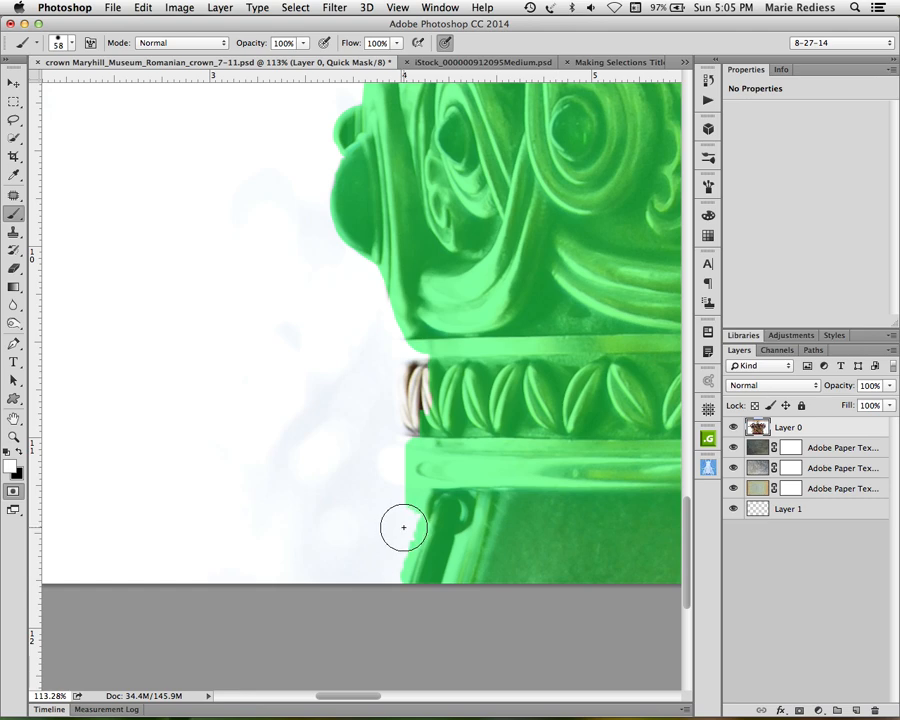
drag(406, 529, 381, 580)
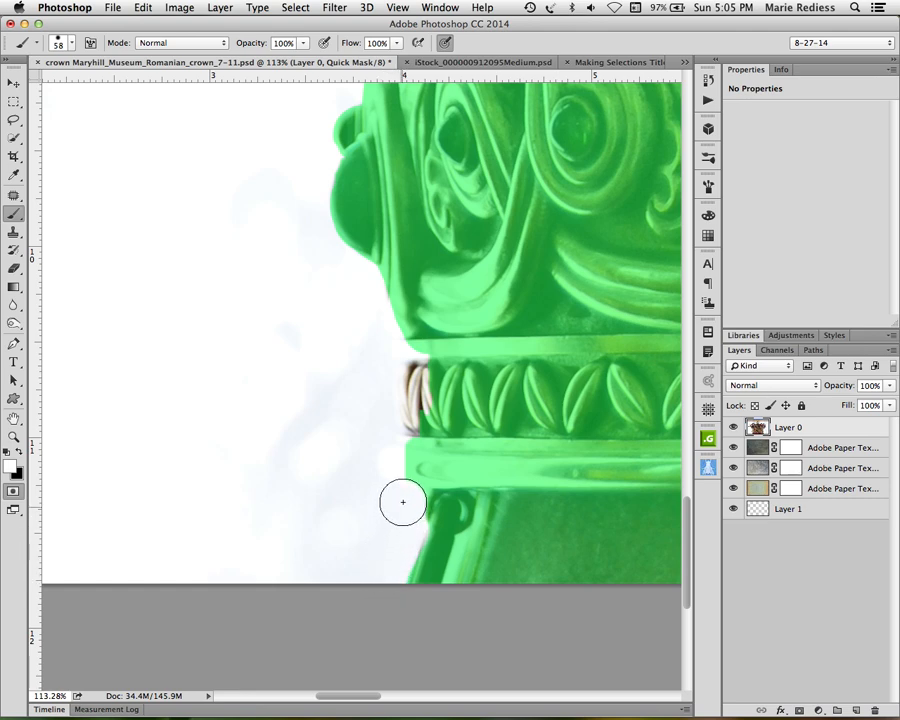
Paint the base band's left end into the mask and clear the background gap in the strap below it with a 15 px brush
key(x)
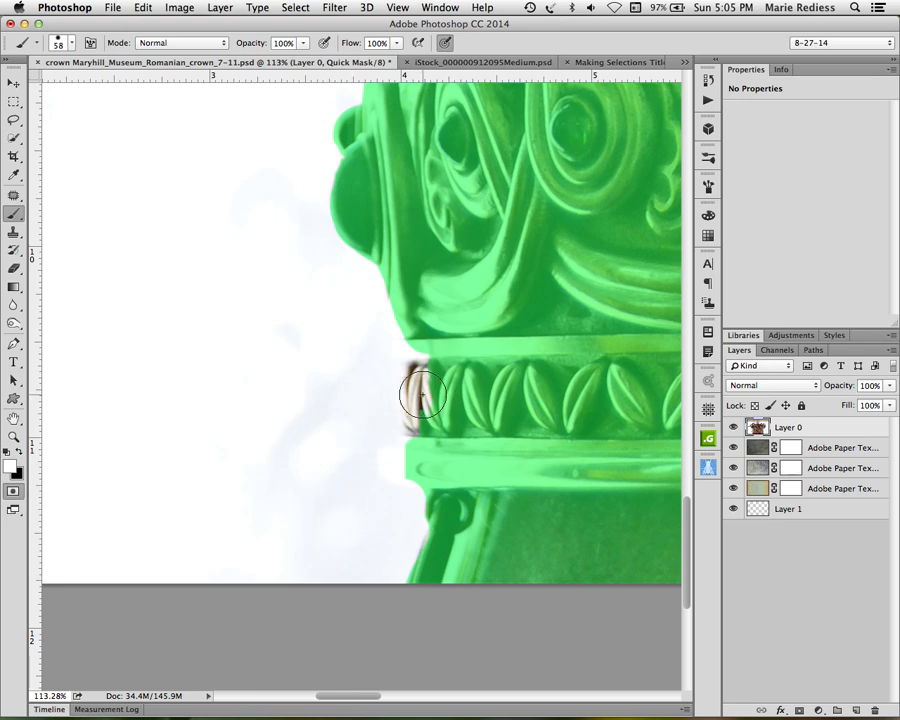
mouse_move(418, 328)
mouse_down()
mouse_move(412, 385)
mouse_move(423, 400)
mouse_up()
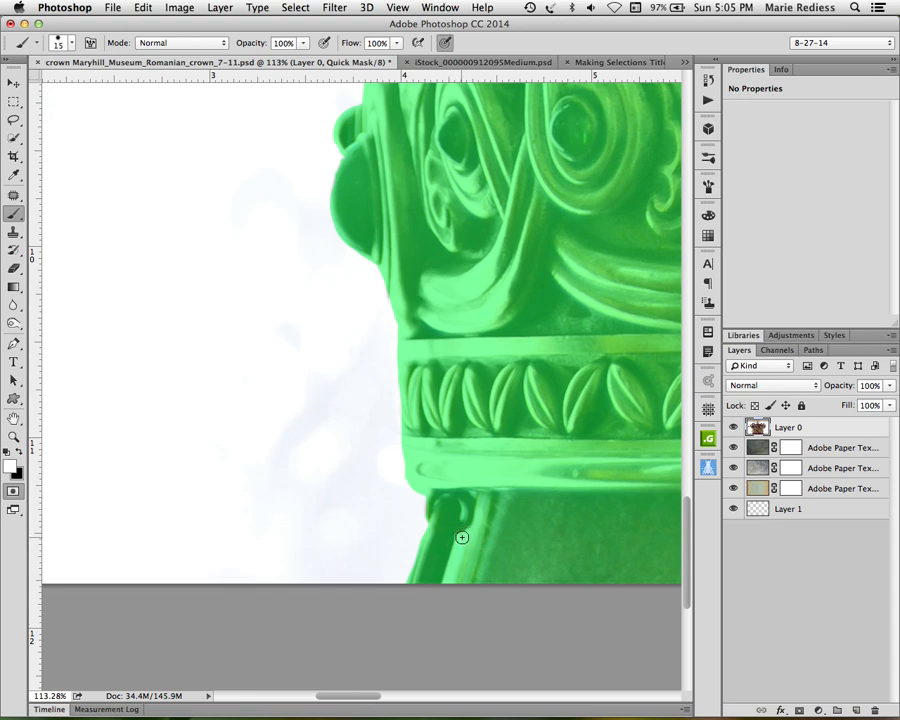
drag(462, 537, 447, 584)
key(x)
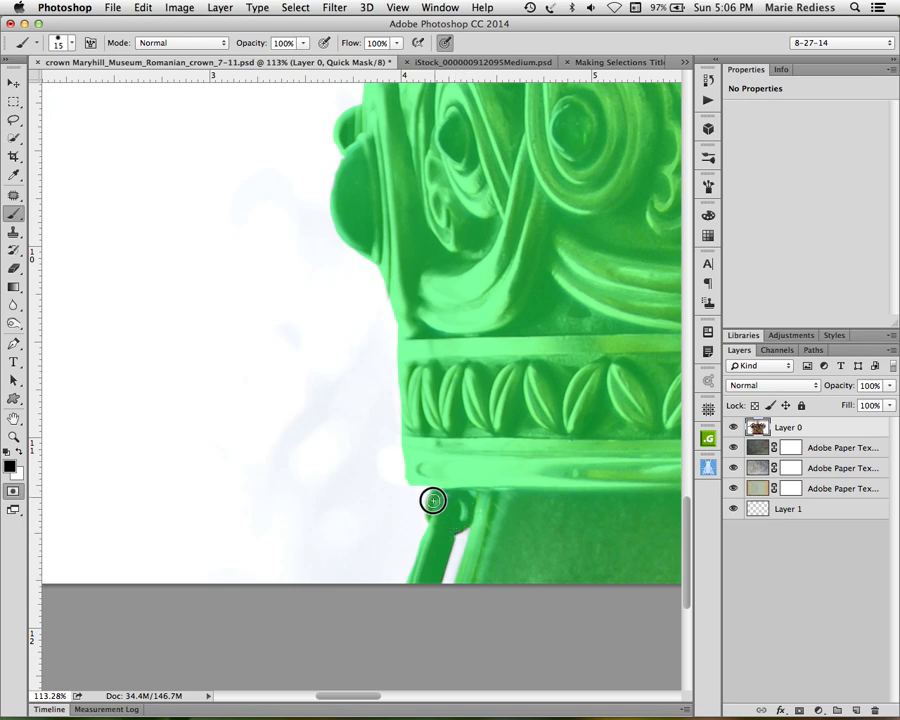
Clear the mask from the background gap inside the strap below the base band's right end
drag(563, 448, 179, 429)
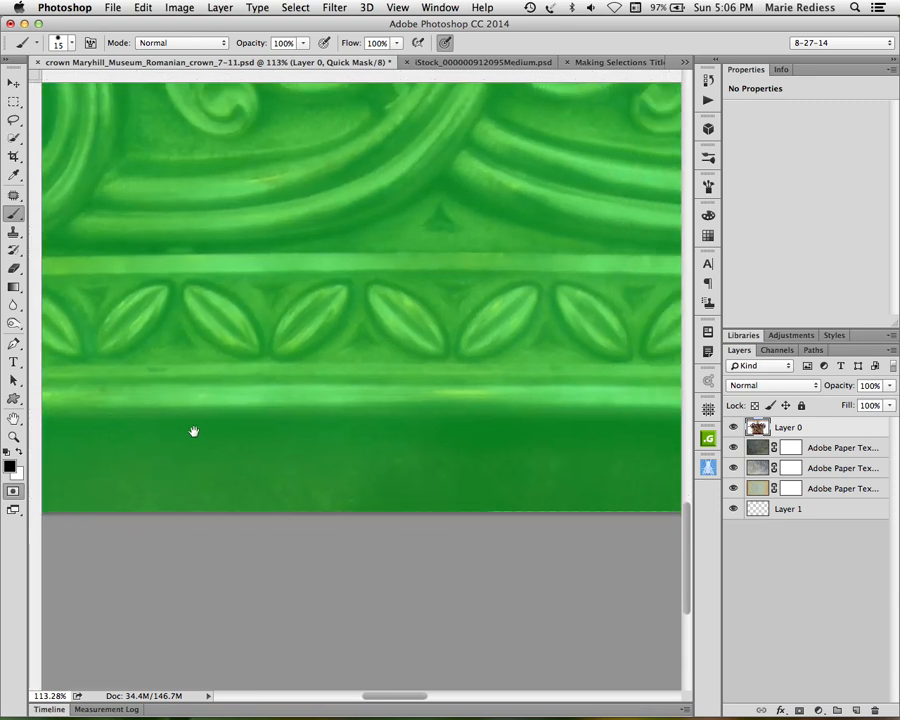
scroll(412, 432, right, 10)
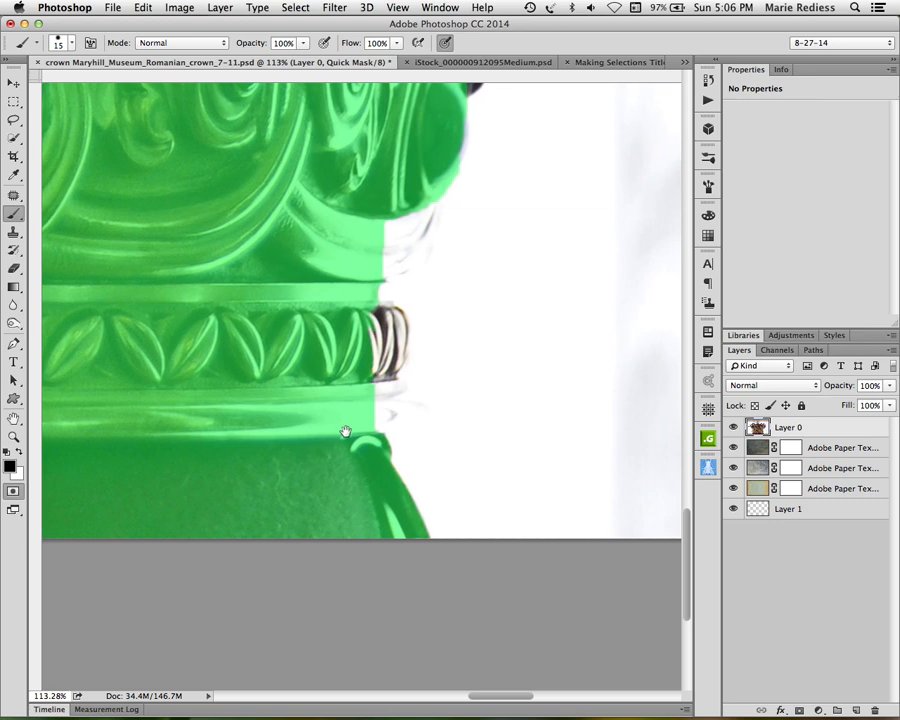
key(super+r)
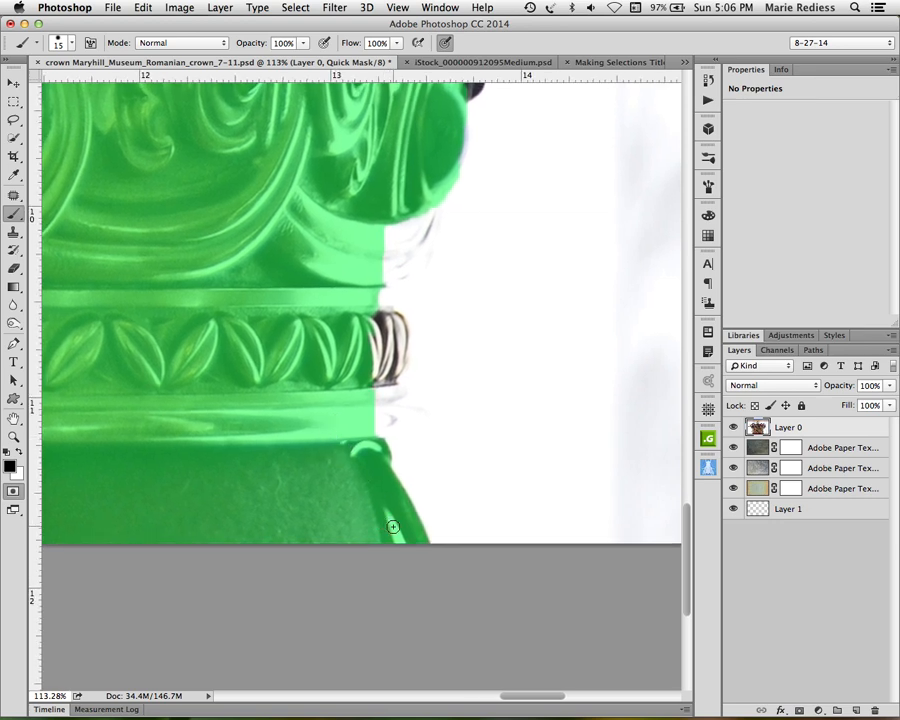
drag(384, 508, 404, 554)
click(412, 540)
Set the brush to 52 px and paint the base band's right end, the scroll above it and the beads along the lower right edge into the mask
ctrl+alt+drag(316, 420, 340, 424)
mouse_move(378, 331)
mouse_down()
mouse_move(384, 414)
mouse_move(368, 364)
mouse_move(367, 301)
mouse_move(374, 265)
mouse_move(396, 255)
mouse_move(422, 213)
mouse_move(371, 229)
mouse_up()
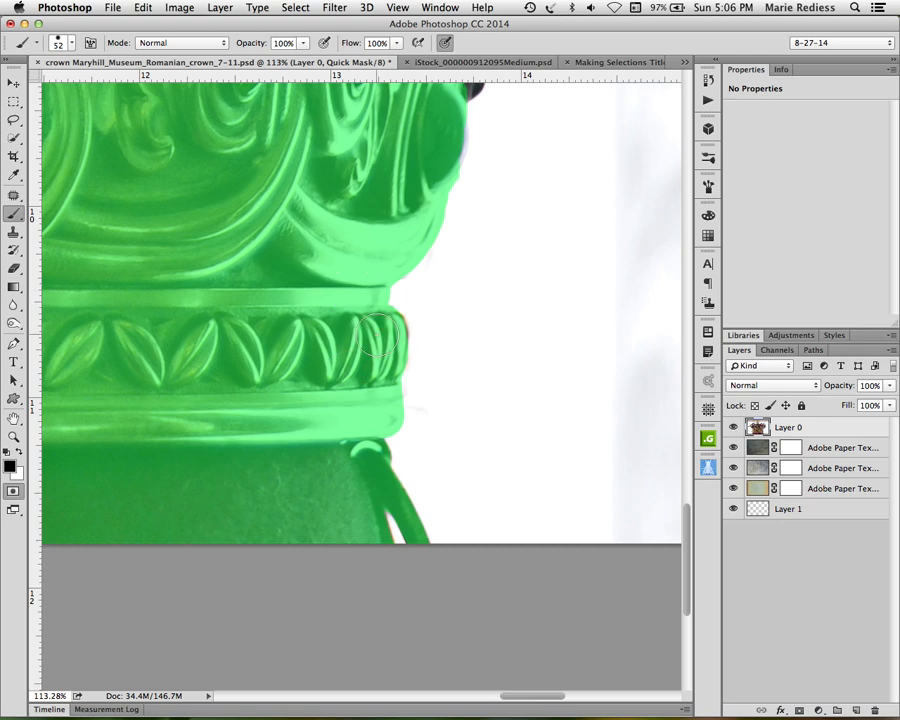
drag(333, 299, 248, 591)
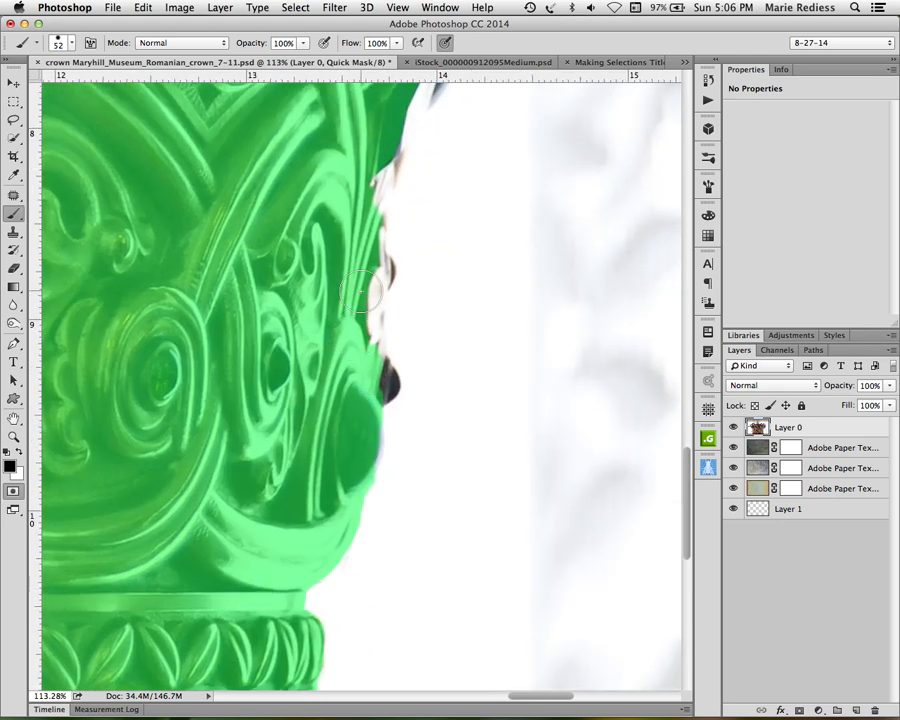
mouse_move(374, 268)
mouse_down()
mouse_move(372, 261)
mouse_move(361, 334)
mouse_move(380, 382)
mouse_up()
mouse_move(360, 425)
mouse_down()
mouse_move(362, 458)
mouse_move(343, 468)
mouse_up()
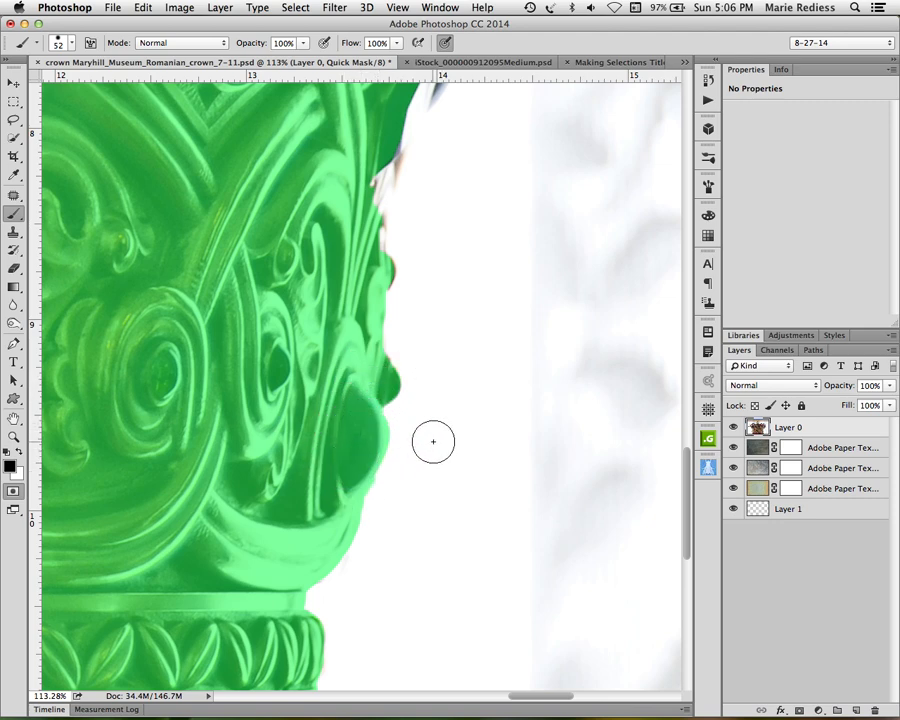
Trim the mask overspill beside the round knob on the crown's lower right edge with white, and restore black as the painting colour
key(x)
drag(406, 416, 405, 447)
mouse_move(329, 334)
mouse_down()
mouse_move(322, 332)
mouse_move(295, 493)
mouse_up()
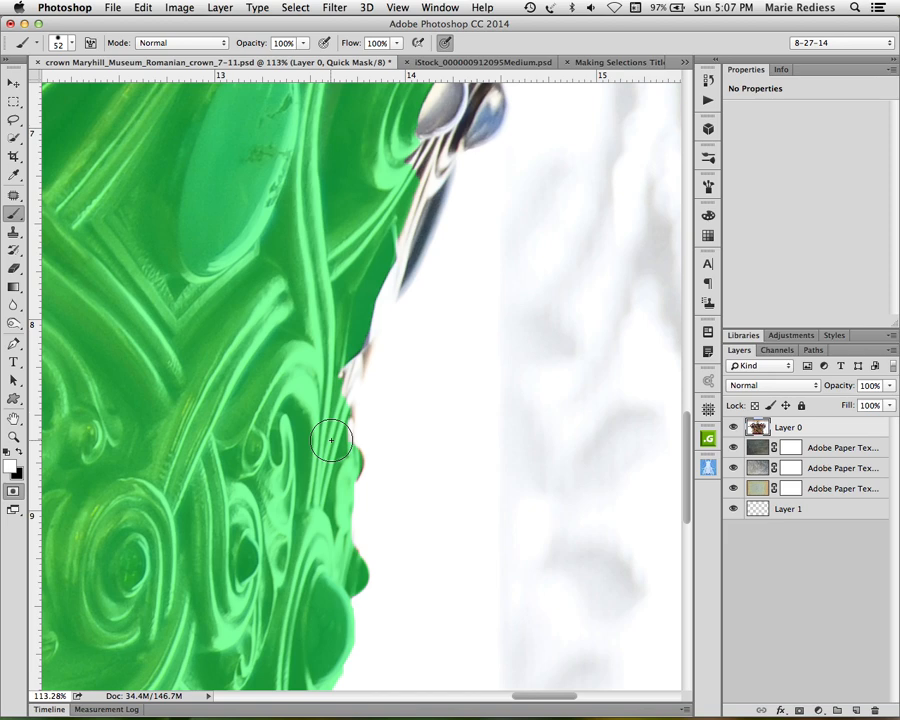
key(x)
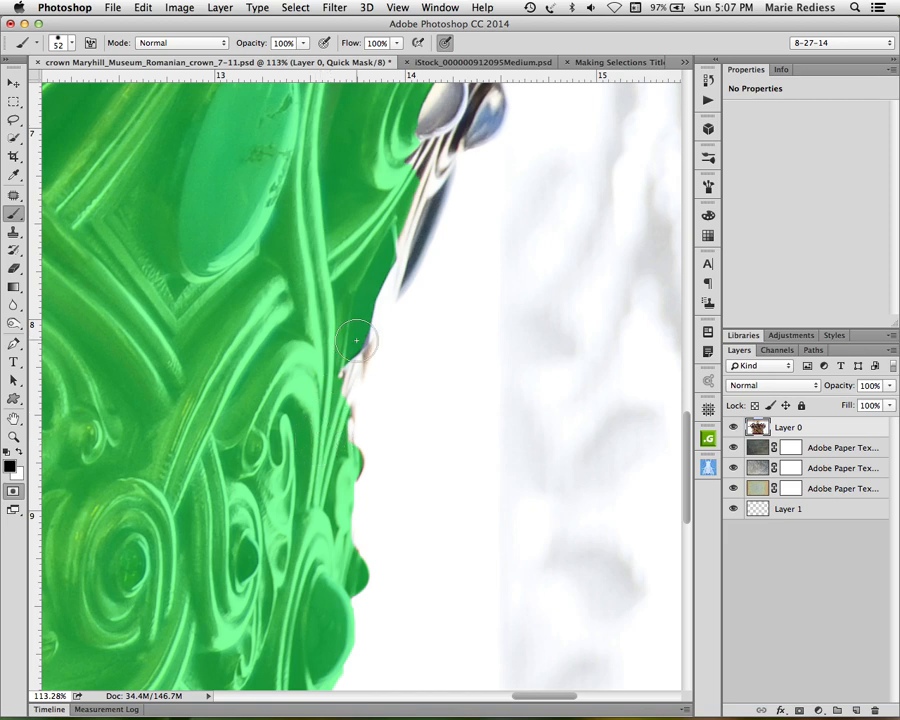
Paint the crown's missing right edge, including the stones and the outer end of the right projecting arm, into the mask in black
click(333, 438)
mouse_move(333, 438)
mouse_down()
mouse_move(348, 354)
mouse_move(409, 244)
mouse_move(437, 148)
mouse_move(358, 446)
mouse_move(403, 408)
mouse_move(390, 345)
mouse_move(403, 380)
mouse_move(398, 411)
mouse_move(350, 419)
mouse_move(343, 380)
mouse_move(334, 441)
mouse_move(405, 309)
mouse_move(402, 337)
mouse_move(426, 316)
mouse_move(440, 272)
mouse_move(434, 290)
mouse_move(482, 287)
mouse_move(527, 237)
mouse_up()
scroll(293, 378, right, 8)
scroll(293, 378, up, 5)
mouse_move(300, 395)
mouse_down()
mouse_move(158, 518)
mouse_move(178, 502)
mouse_move(186, 471)
mouse_move(203, 479)
mouse_move(234, 471)
mouse_move(265, 429)
mouse_move(312, 399)
mouse_move(214, 446)
mouse_up()
mouse_move(331, 398)
mouse_down()
mouse_move(326, 372)
mouse_move(427, 390)
mouse_move(502, 378)
mouse_move(522, 390)
mouse_up()
key(bracketright)
key(bracketright)
key(bracketright)
key(bracketright)
key(bracketright)
key(bracketright)
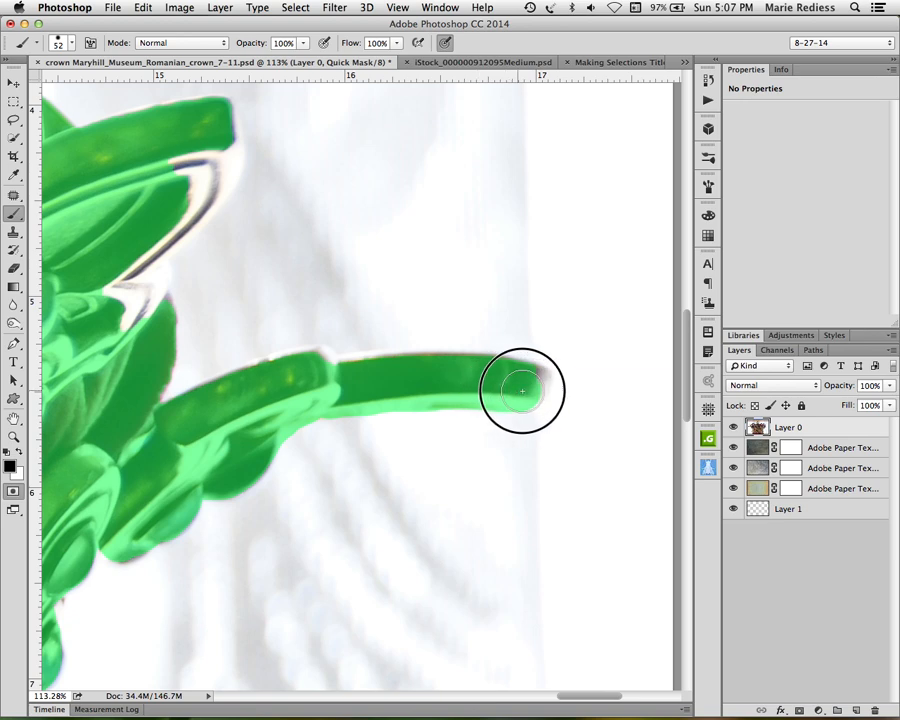
Paint the right upper peak's missing outer rim and the scroll just beneath it into the mask
mouse_move(328, 472)
mouse_down()
mouse_move(531, 487)
mouse_move(638, 534)
mouse_up()
drag(464, 369, 454, 460)
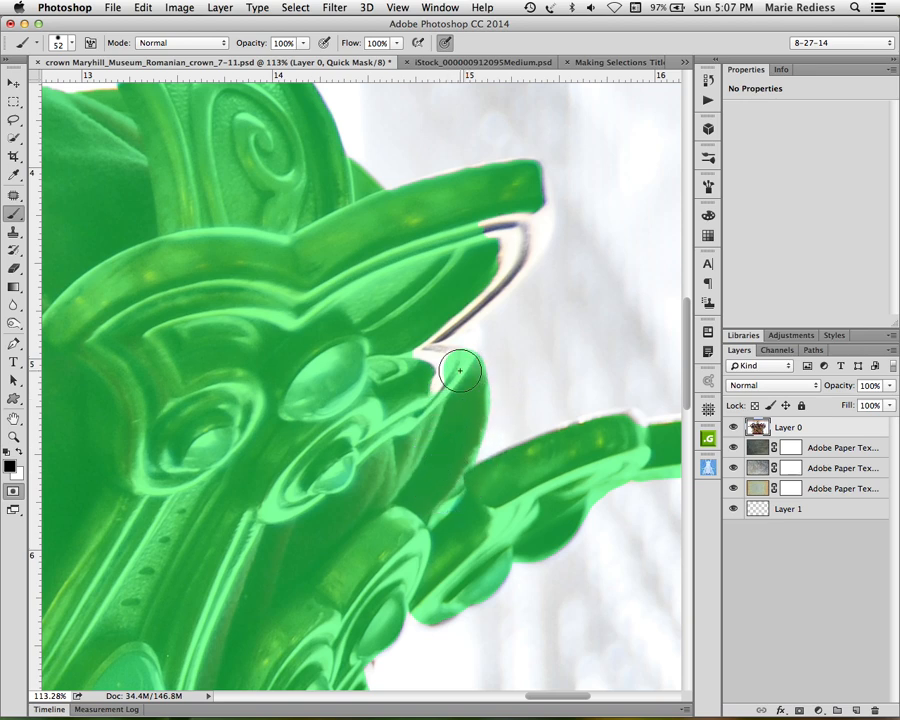
mouse_move(460, 370)
mouse_down()
mouse_move(403, 358)
mouse_move(431, 399)
mouse_move(481, 251)
mouse_move(529, 179)
mouse_move(531, 235)
mouse_move(493, 289)
mouse_move(437, 335)
mouse_move(502, 217)
mouse_up()
key(])
key(])
drag(475, 467, 575, 527)
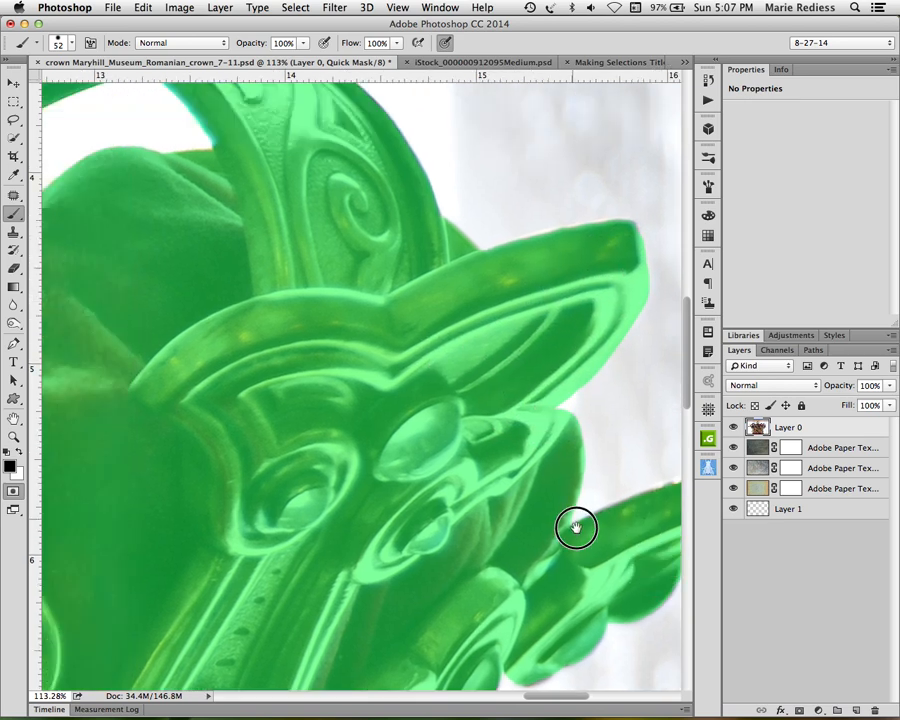
Paint the right arch's upper edge and the light rims of the central ornament's right lobes into the mask
drag(369, 320, 577, 532)
mouse_move(426, 325)
mouse_down()
mouse_move(538, 462)
mouse_move(586, 489)
mouse_up()
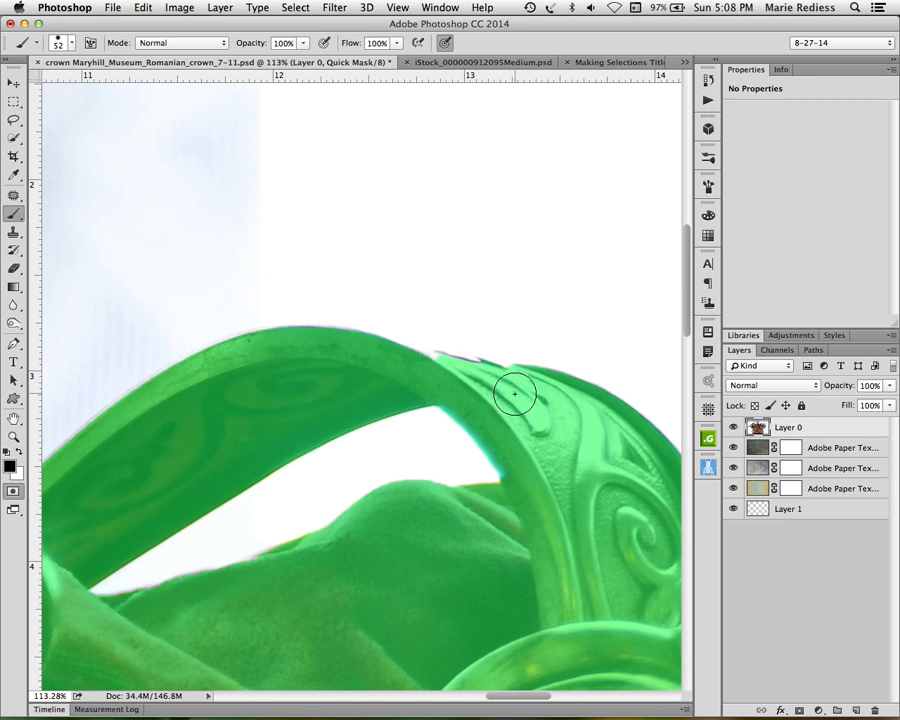
drag(510, 383, 327, 357)
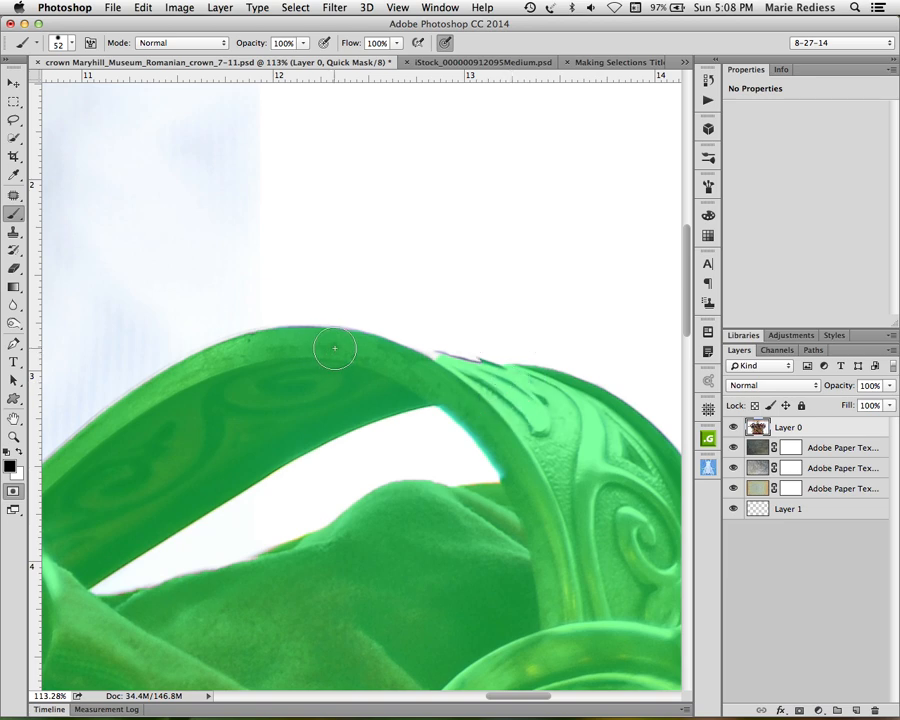
mouse_move(281, 382)
mouse_down()
mouse_move(518, 301)
mouse_move(747, 289)
mouse_up()
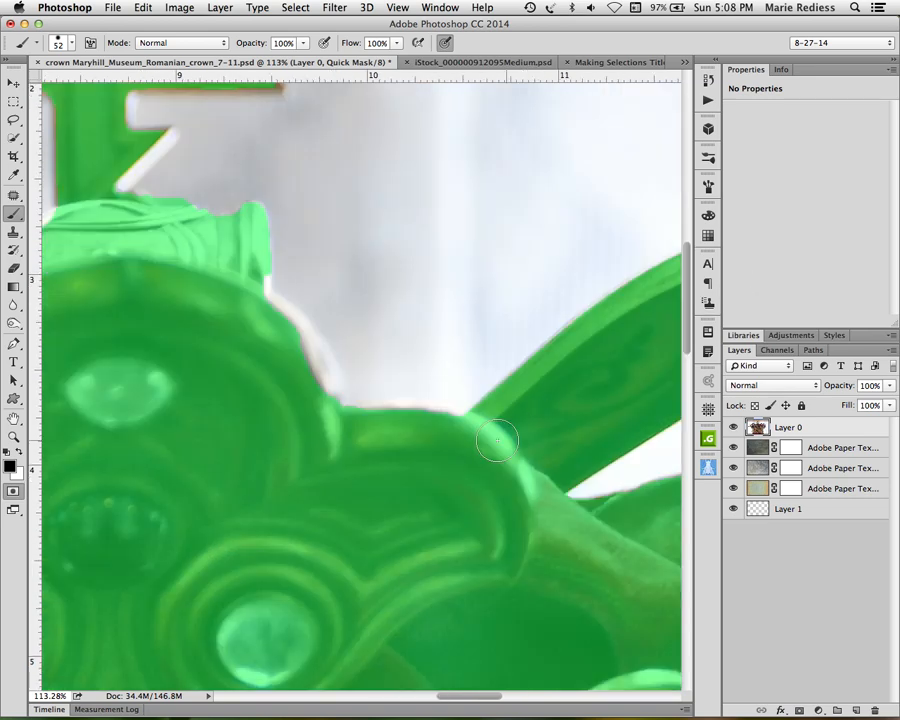
mouse_move(467, 439)
mouse_down()
mouse_move(426, 416)
mouse_move(346, 419)
mouse_up()
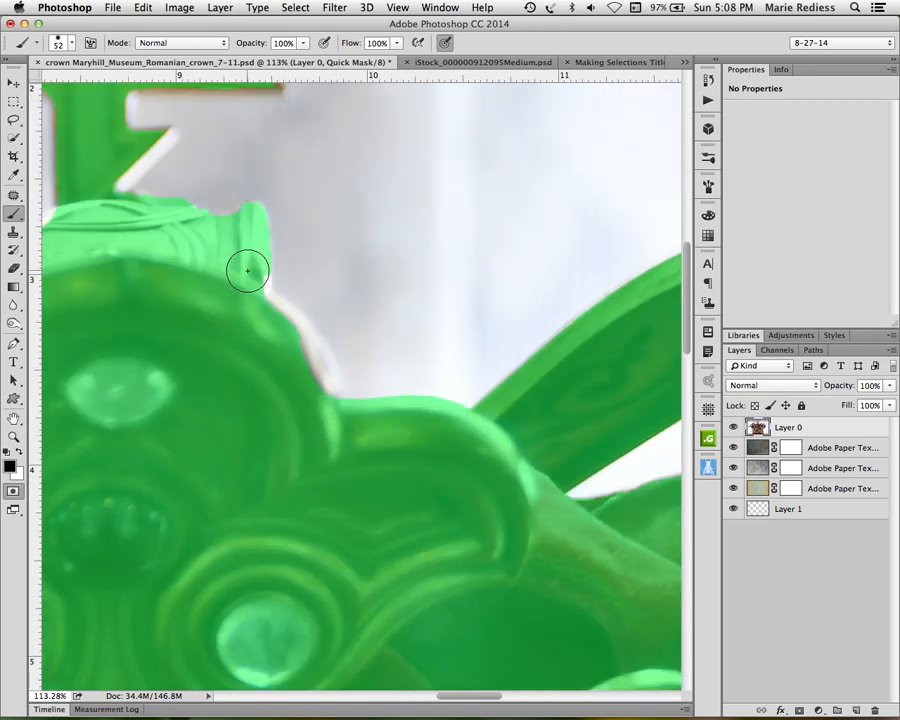
mouse_move(250, 283)
mouse_down()
mouse_move(253, 299)
mouse_move(285, 321)
mouse_move(308, 357)
mouse_up()
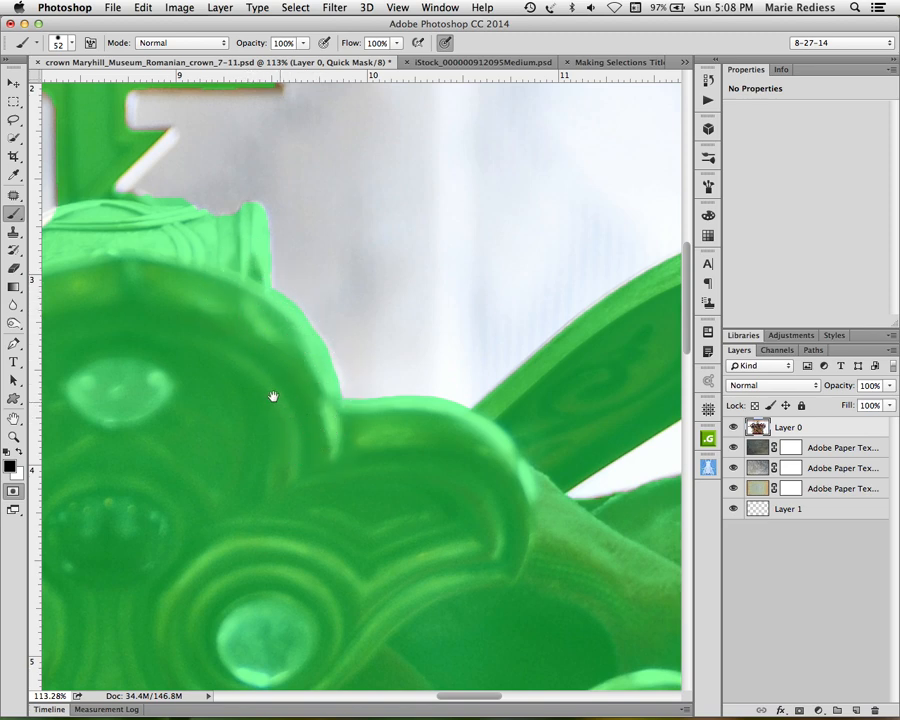
Reduce the brush to 20 px and paint straight strokes along the cross's missing edges, up to its top point and right arm tip
drag(279, 402, 506, 426)
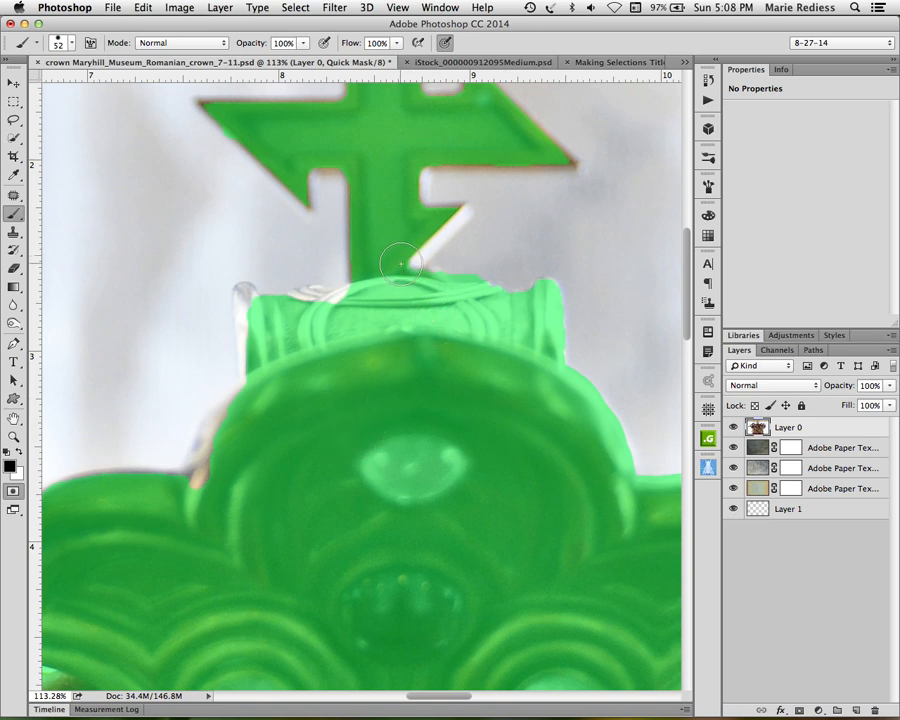
drag(400, 264, 371, 264)
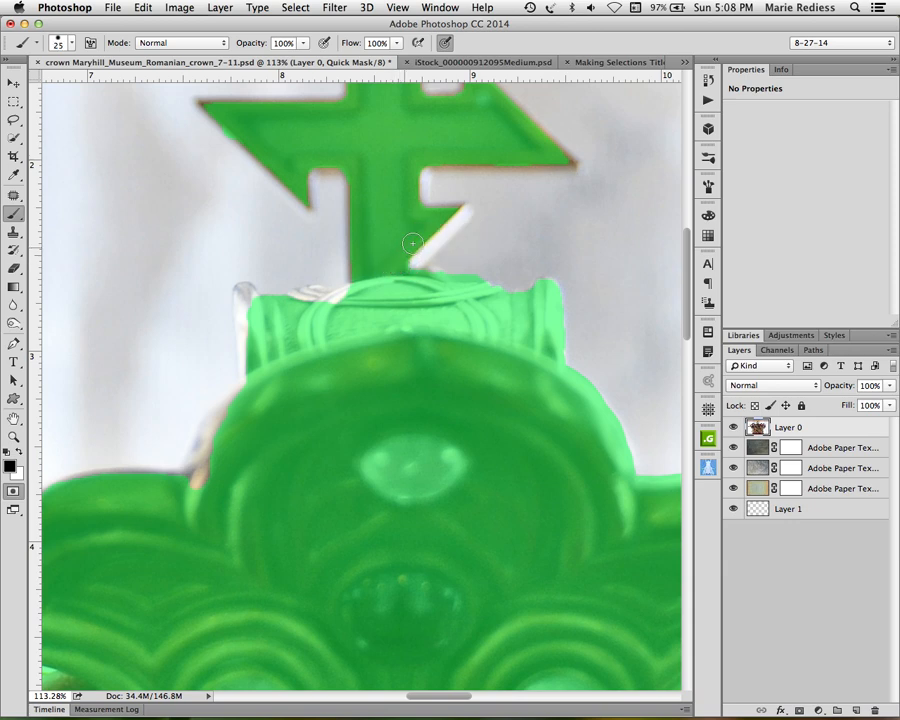
click(465, 212)
shift+click(411, 266)
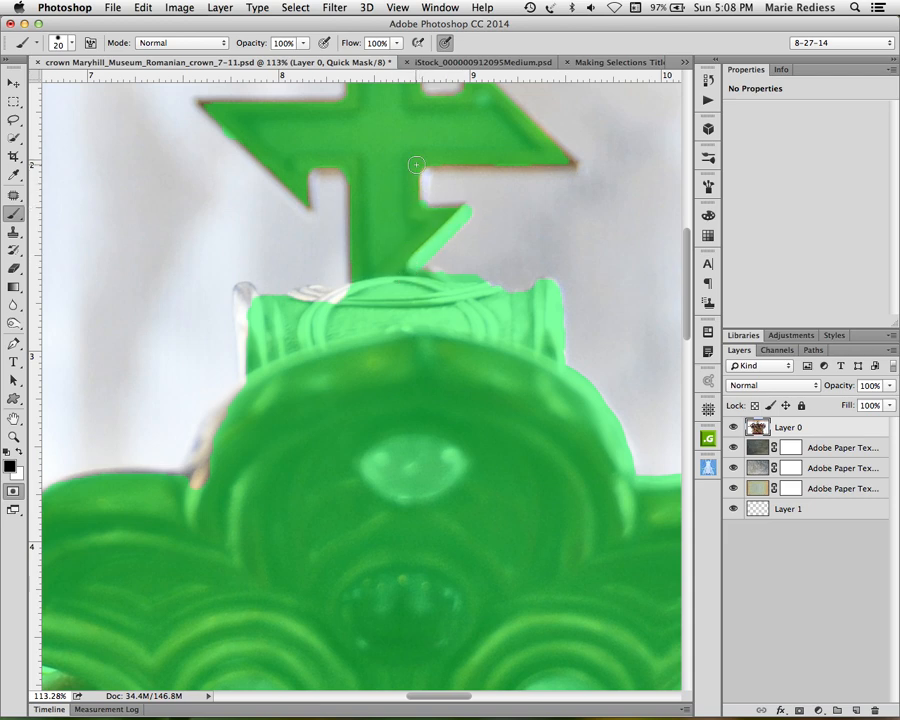
drag(416, 134, 420, 293)
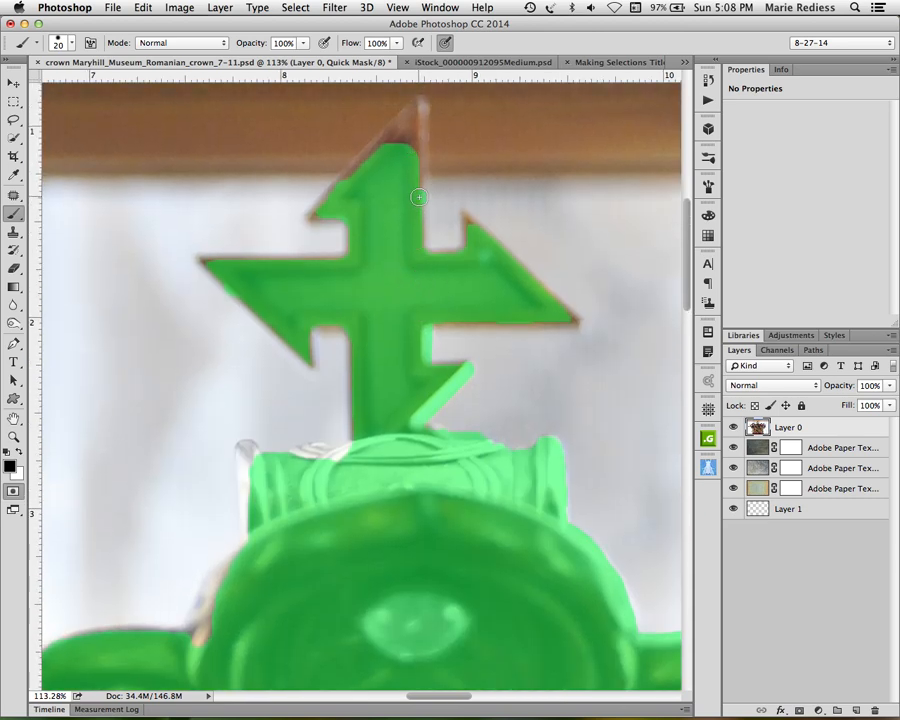
shift+click(415, 106)
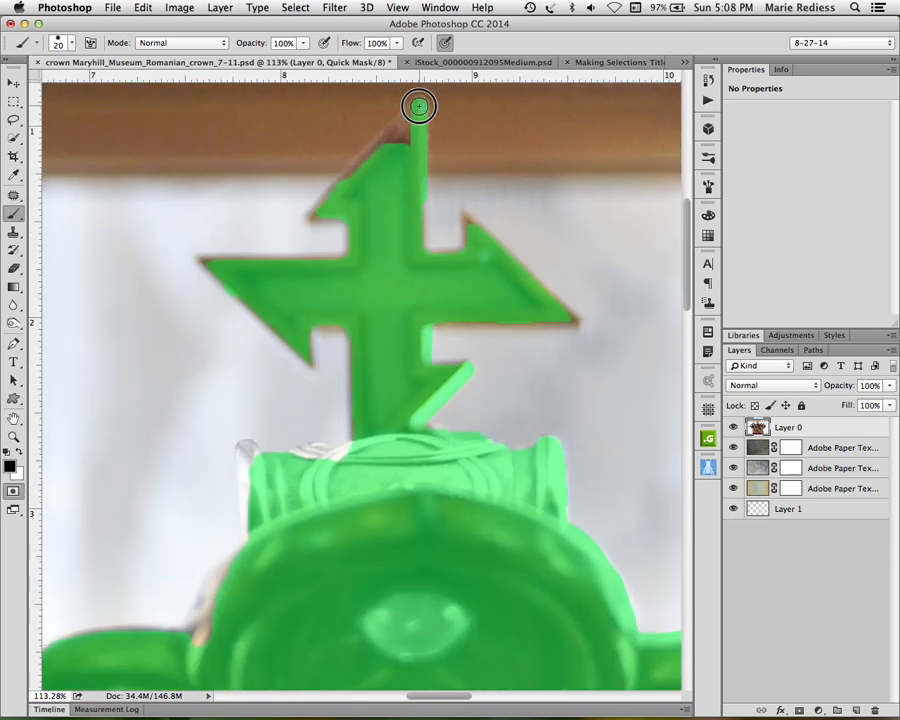
shift+click(317, 214)
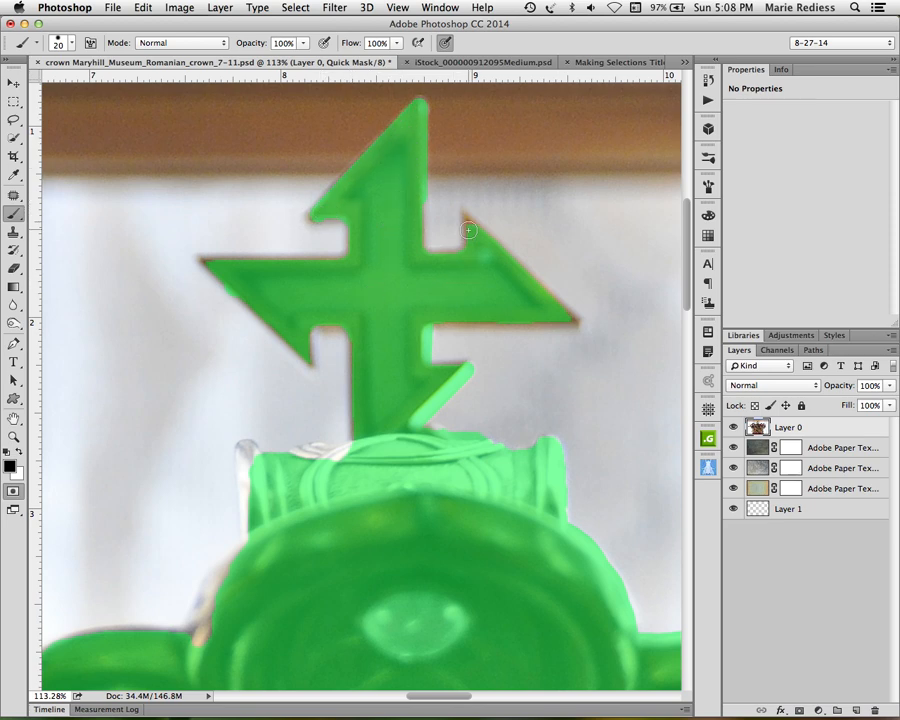
click(468, 224)
Set the brush to 33 px and paint the left side of the collar below the cross and the central ornament's left lobes into the mask
drag(364, 422, 499, 152)
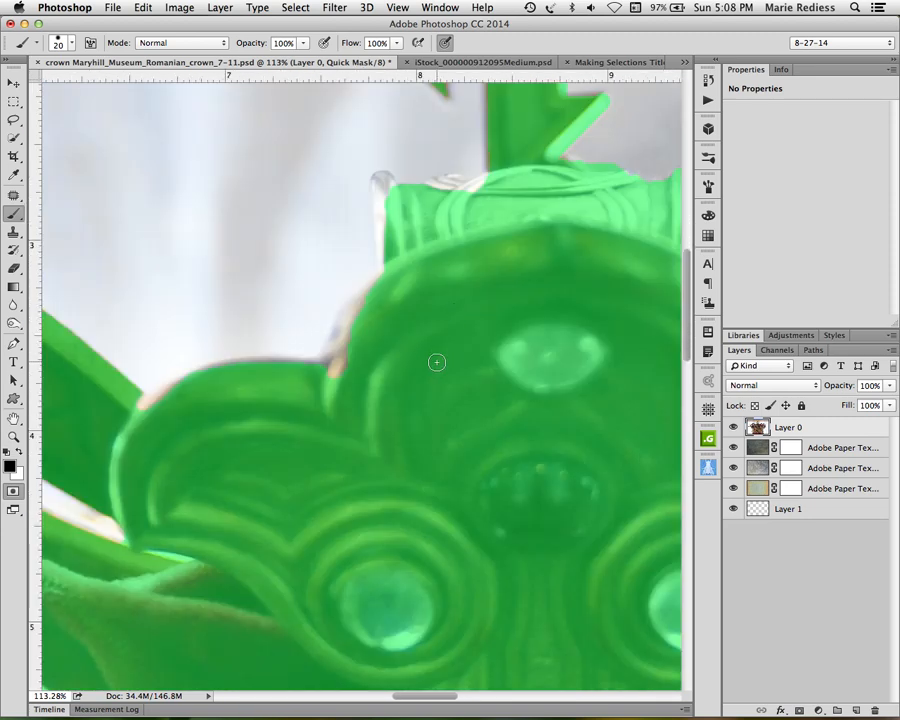
mouse_move(484, 268)
mouse_down()
mouse_move(478, 384)
mouse_move(480, 360)
mouse_up()
mouse_move(478, 298)
mouse_down()
mouse_move(452, 313)
mouse_move(444, 298)
mouse_move(374, 296)
mouse_up()
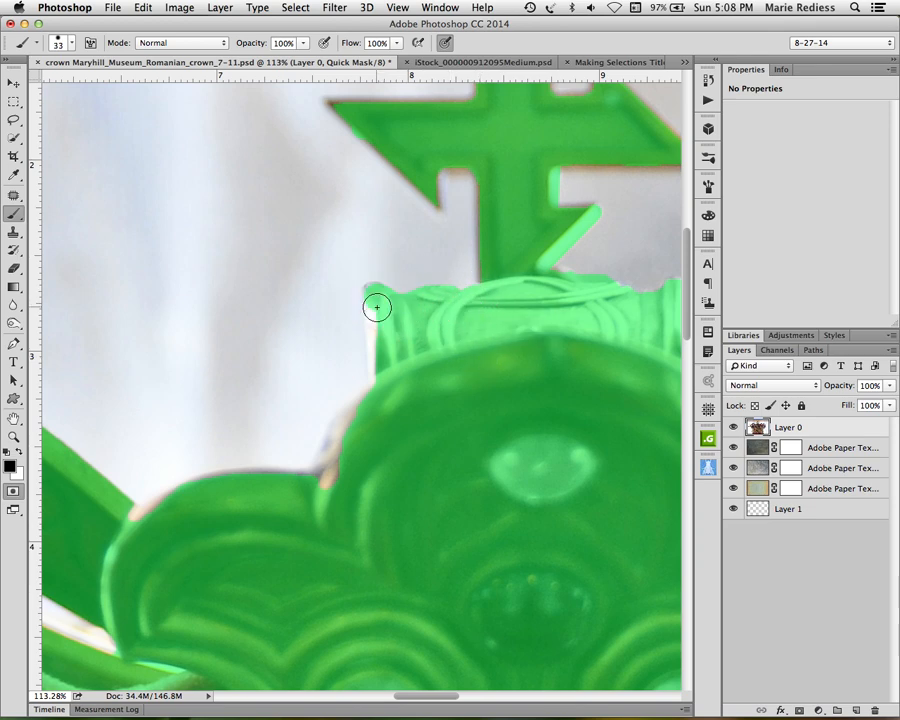
mouse_move(385, 378)
mouse_down()
mouse_move(370, 415)
mouse_move(372, 399)
mouse_move(327, 463)
mouse_move(328, 493)
mouse_move(442, 460)
mouse_move(511, 416)
mouse_move(483, 389)
mouse_up()
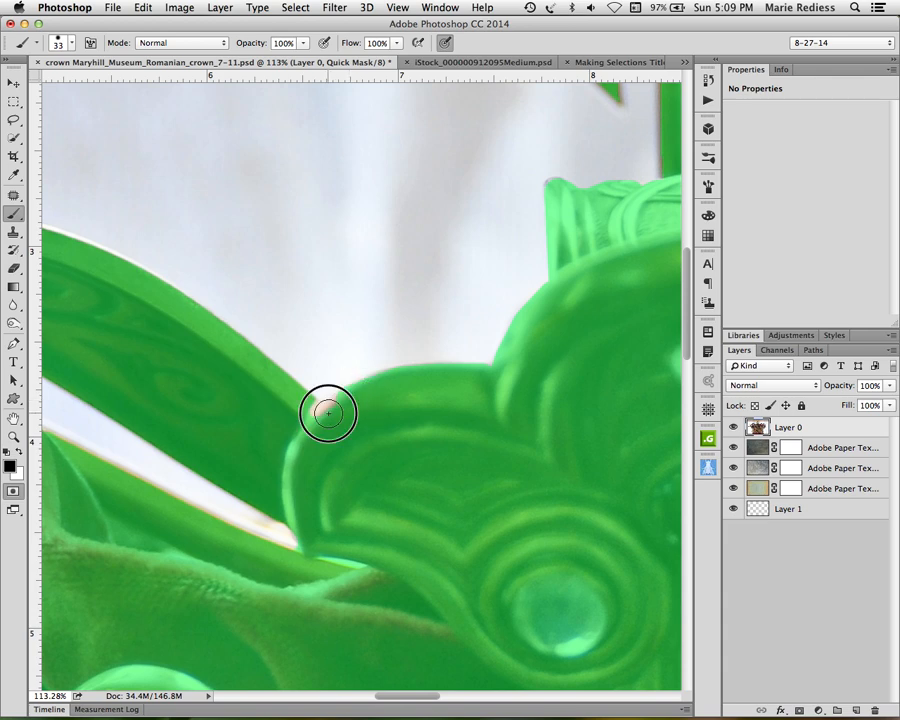
Paint the left arch's junction with the central ornament and the missing relief along the arch's top into the mask
mouse_move(316, 417)
mouse_down()
mouse_move(634, 480)
mouse_move(645, 478)
mouse_move(646, 462)
mouse_up()
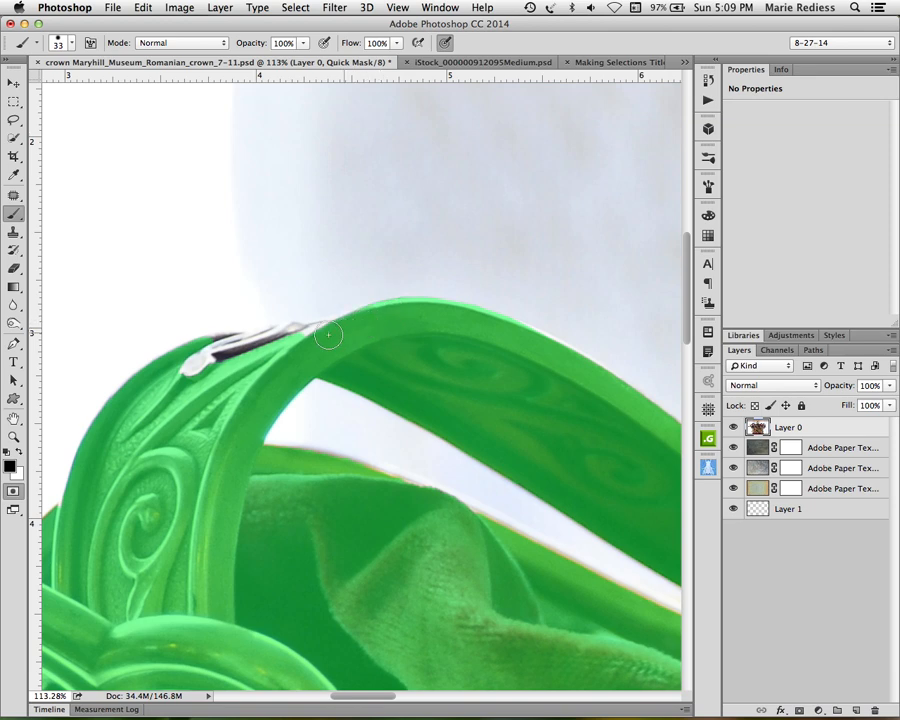
drag(305, 332, 221, 348)
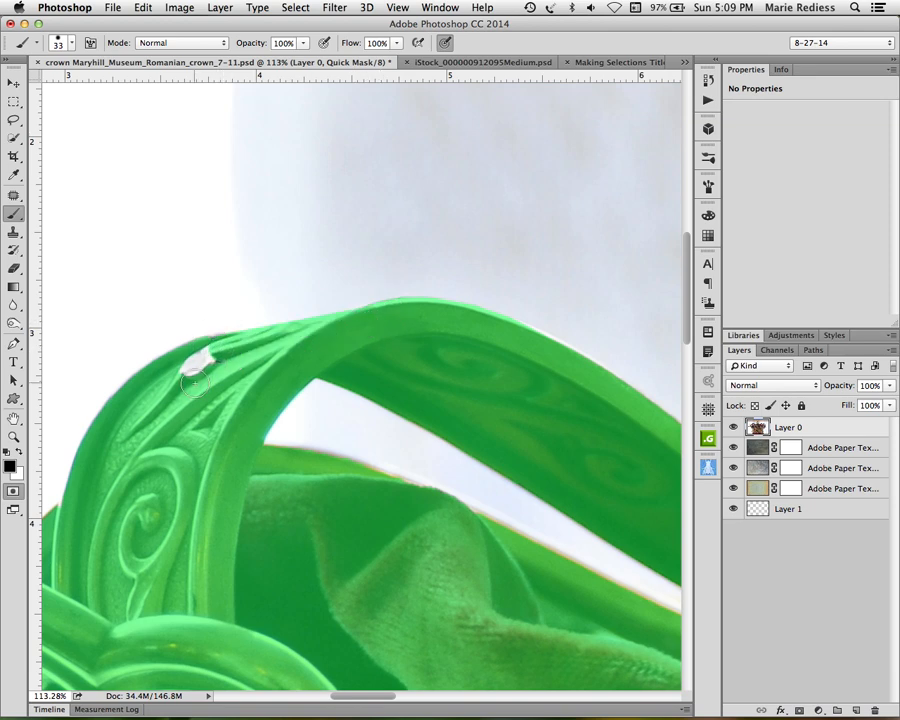
click(200, 364)
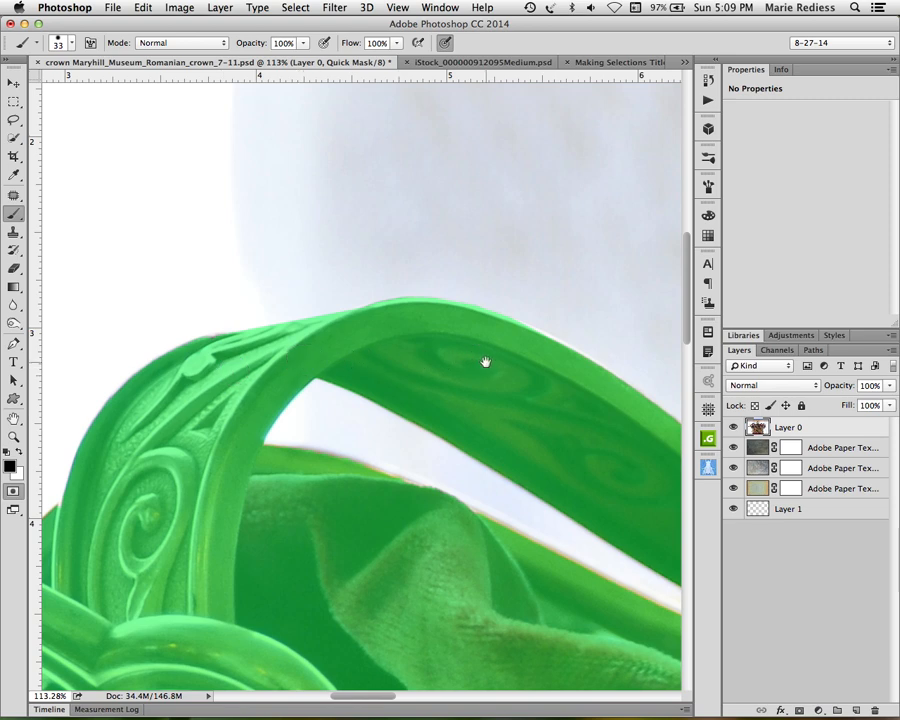
Examine the mask edges around the left arch's opening and the velvet beneath it for missed areas
scroll(485, 362, down, 5)
scroll(485, 362, left, 3)
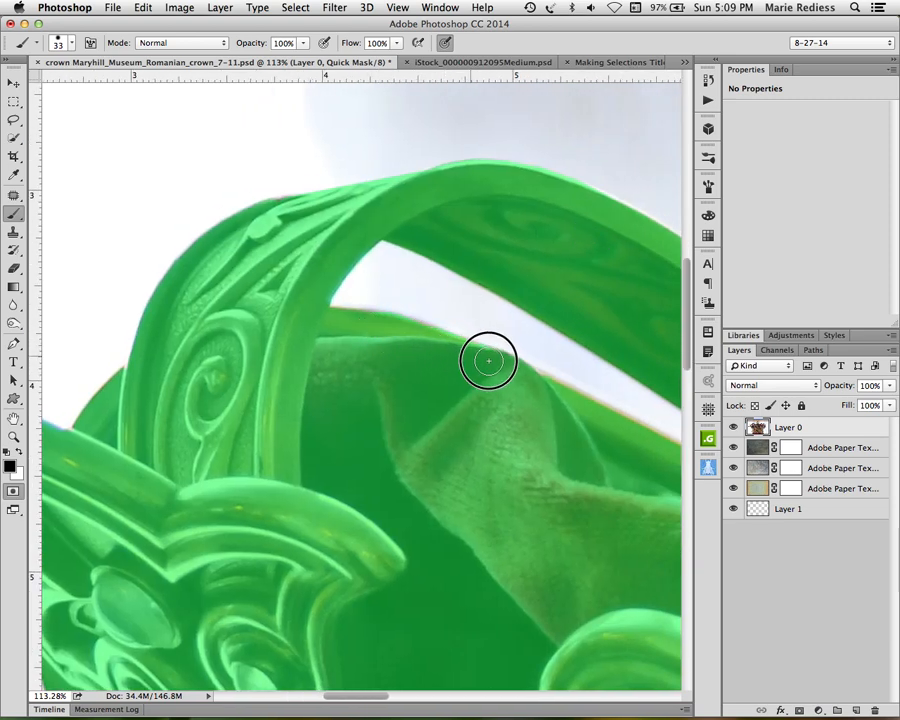
drag(380, 359, 348, 334)
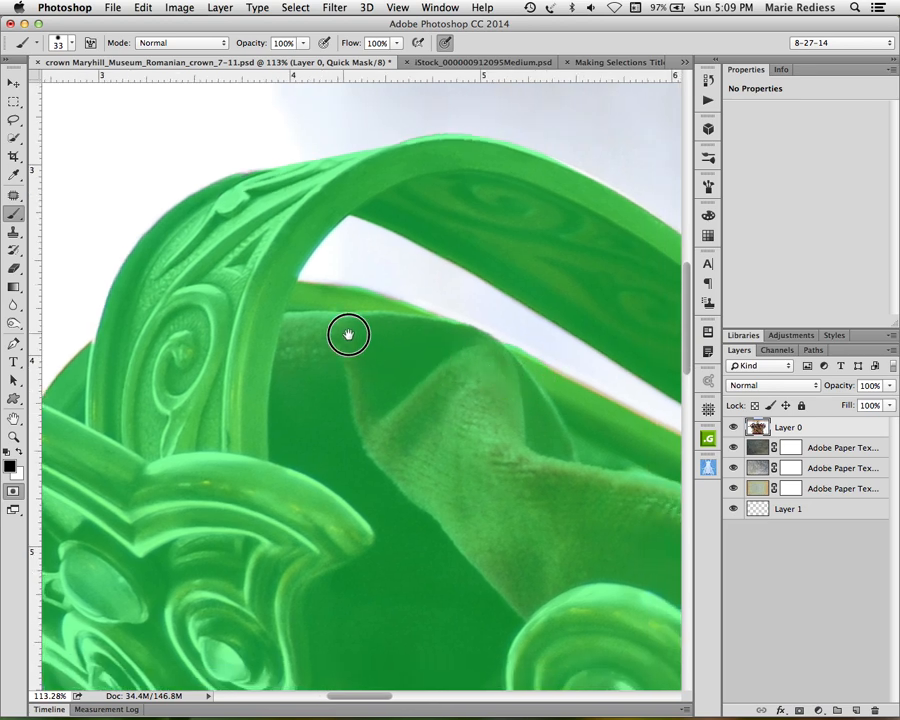
scroll(348, 334, right, 5)
scroll(348, 334, down, 2)
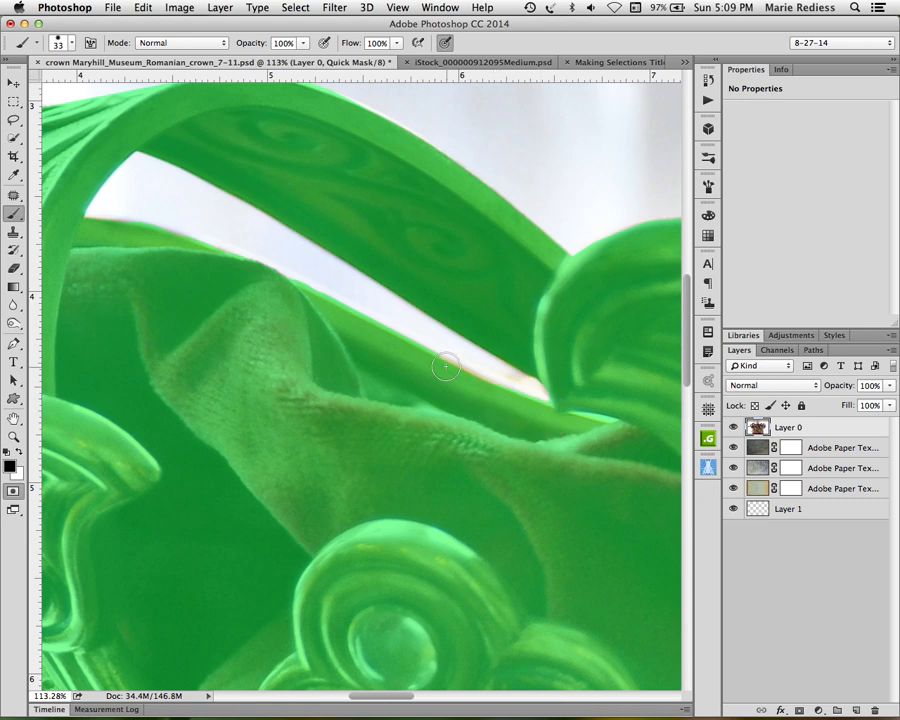
scroll(300, 324, left, 11)
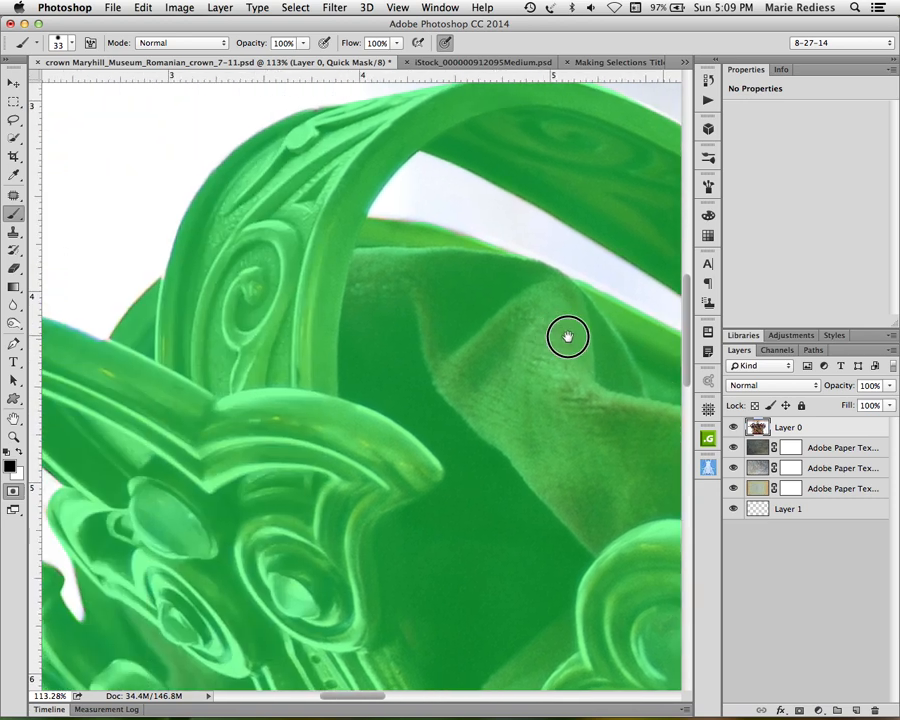
scroll(556, 330, up, 1)
drag(745, 368, 538, 325)
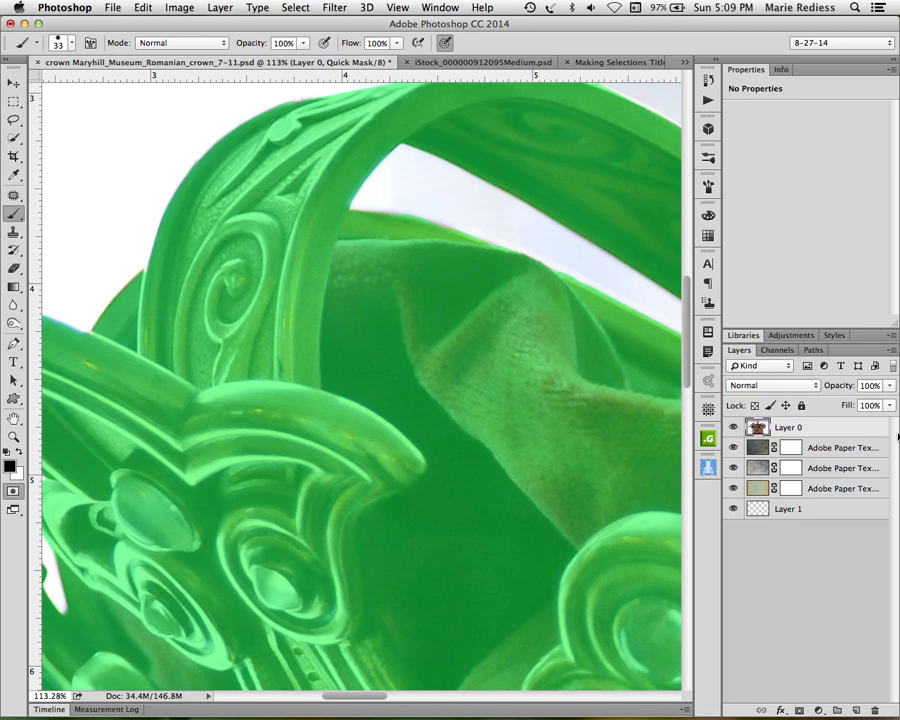
Convert the finished Quick Mask into a selection of the whole crown and apply it as a layer mask on Layer 0
key(super+0)
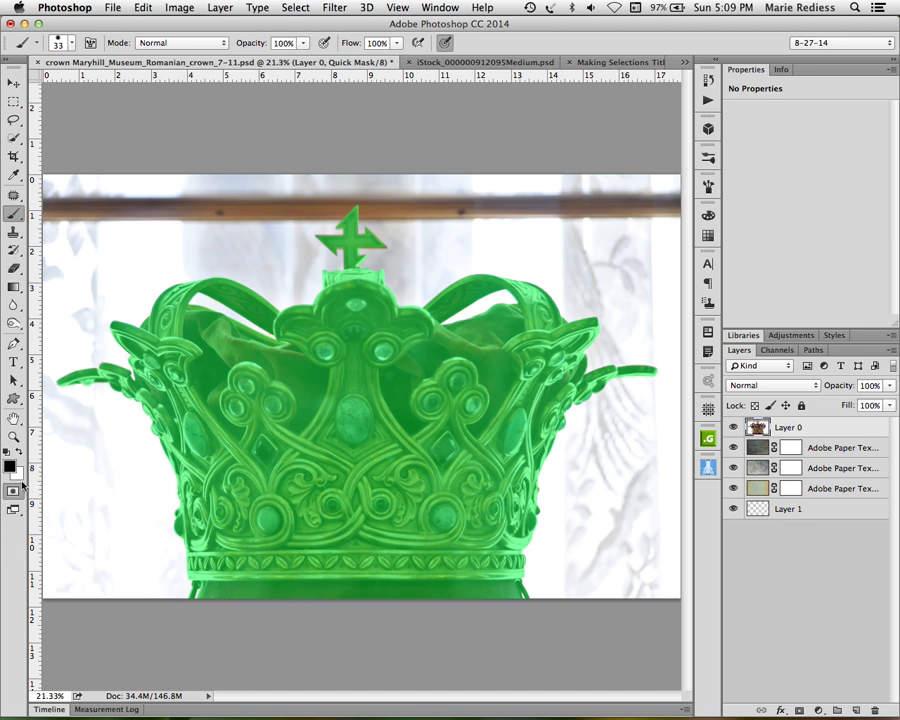
key(q)
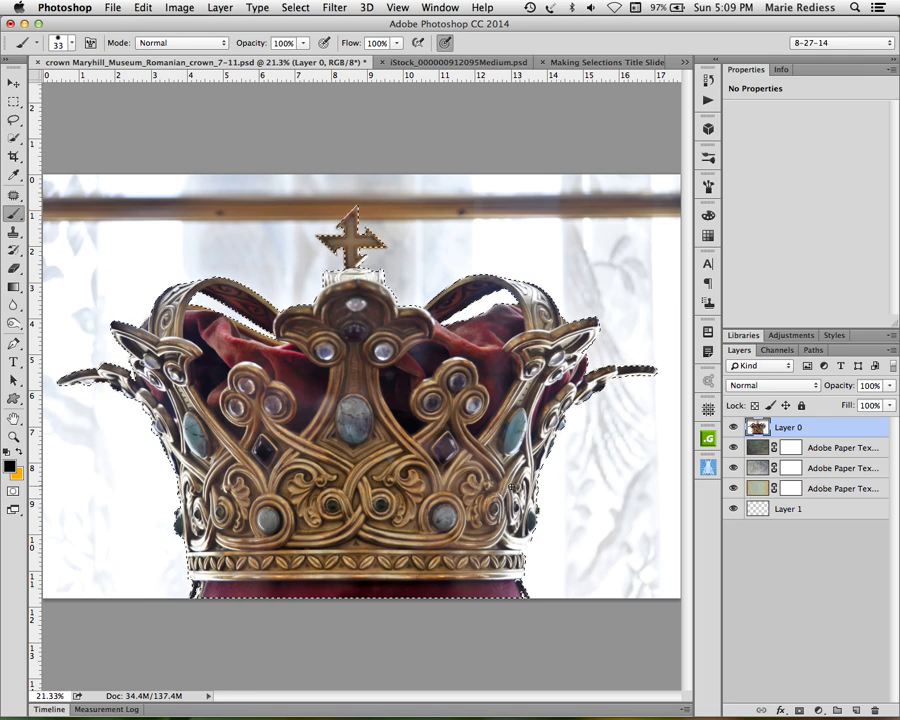
click(800, 710)
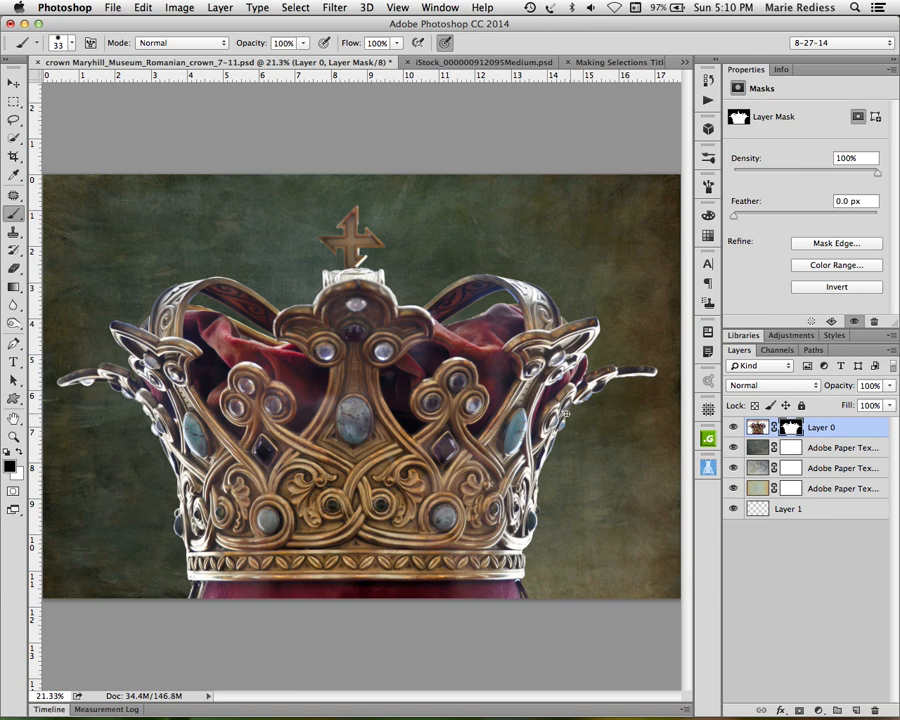
Target Layer 0's mask and touch up the right arch's top edge in black with the 33 px brush
key(super+space)
drag(568, 367, 635, 482)
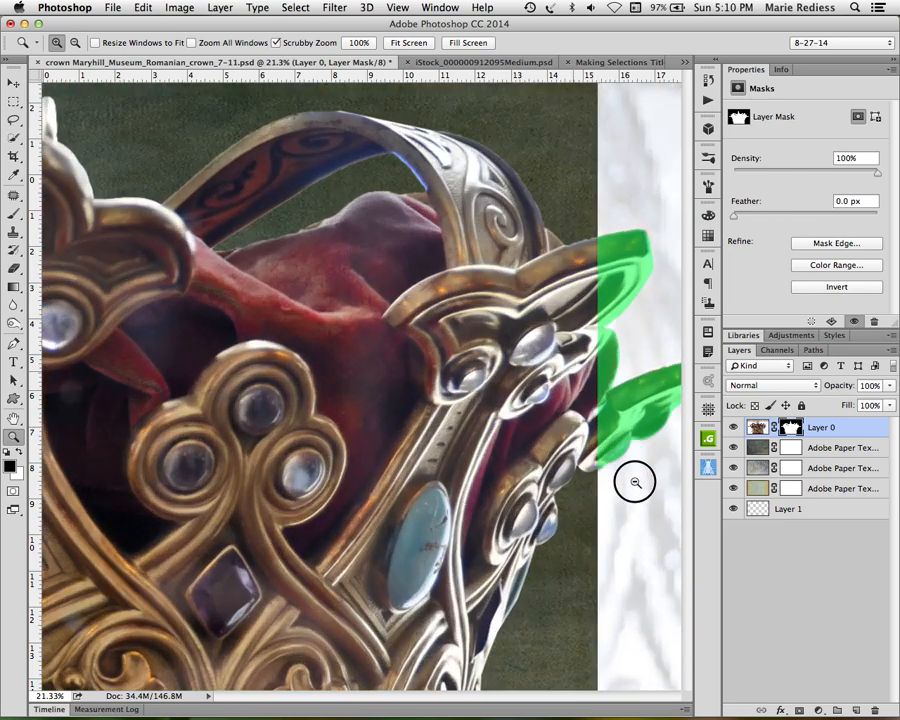
drag(505, 527, 683, 591)
drag(313, 403, 255, 459)
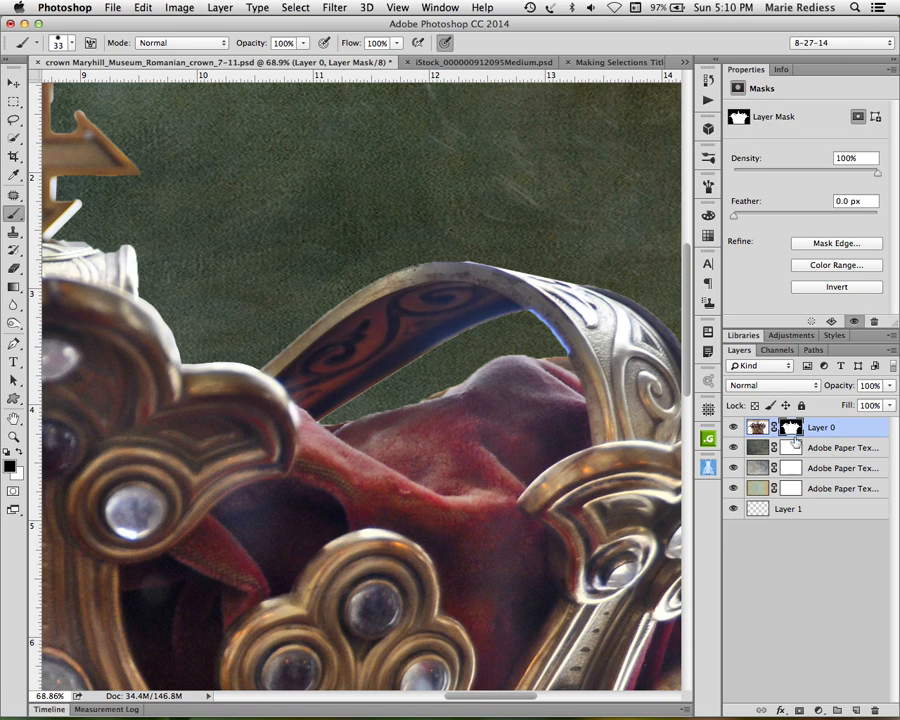
click(792, 427)
mouse_move(472, 254)
mouse_down()
mouse_move(482, 257)
mouse_move(459, 256)
mouse_up()
click(491, 258)
click(489, 256)
Examine the masked crown's edges against the dark texture around the central ornament, cross, left arch and left projecting arm
drag(424, 221, 781, 219)
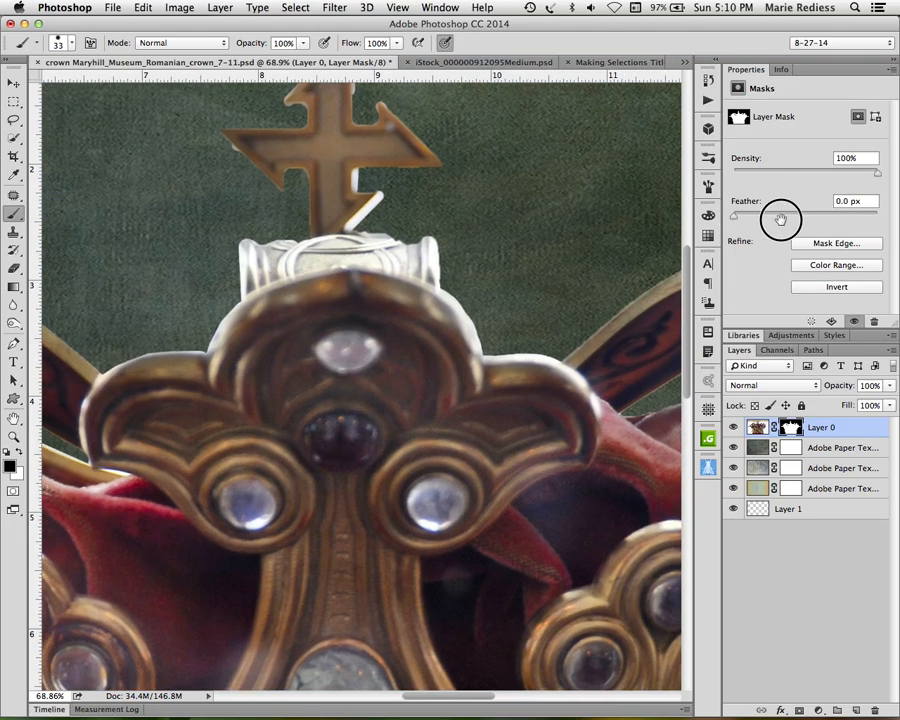
drag(221, 227, 418, 232)
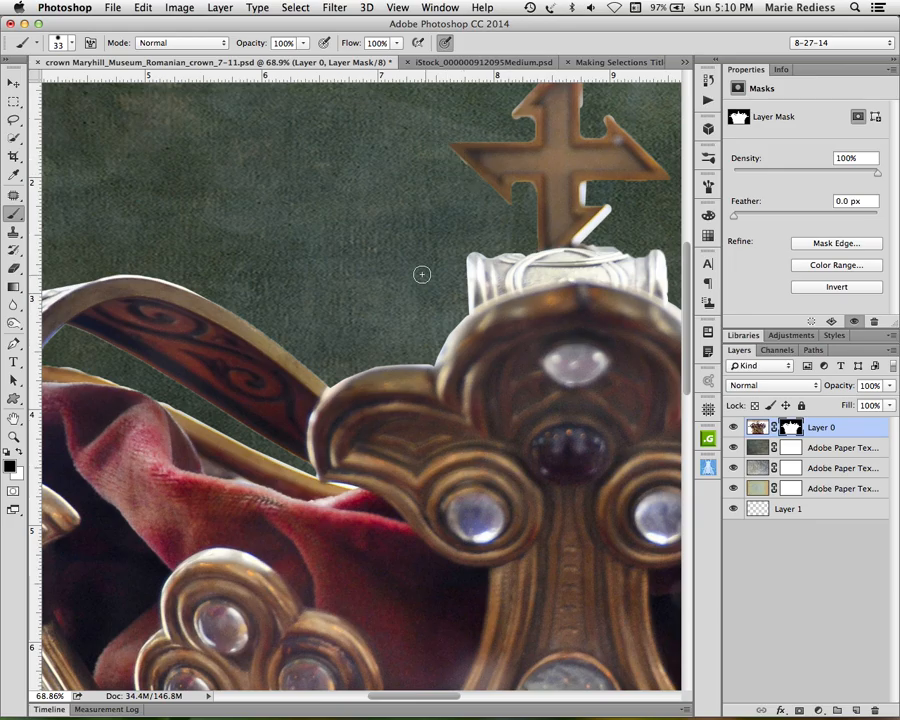
scroll(454, 213, up, 10)
scroll(454, 213, right, 10)
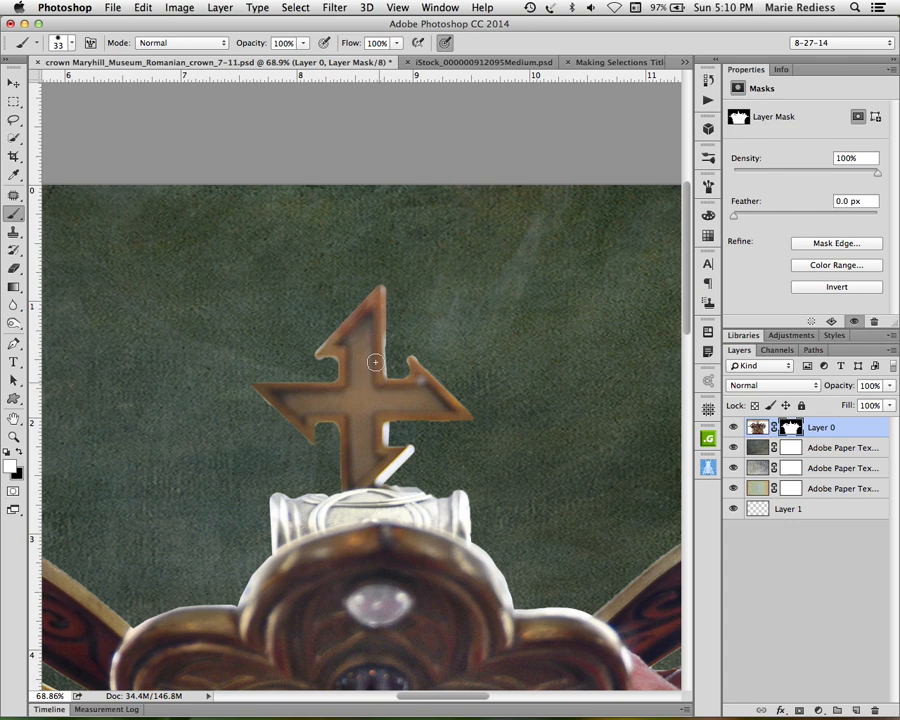
drag(335, 432, 630, 250)
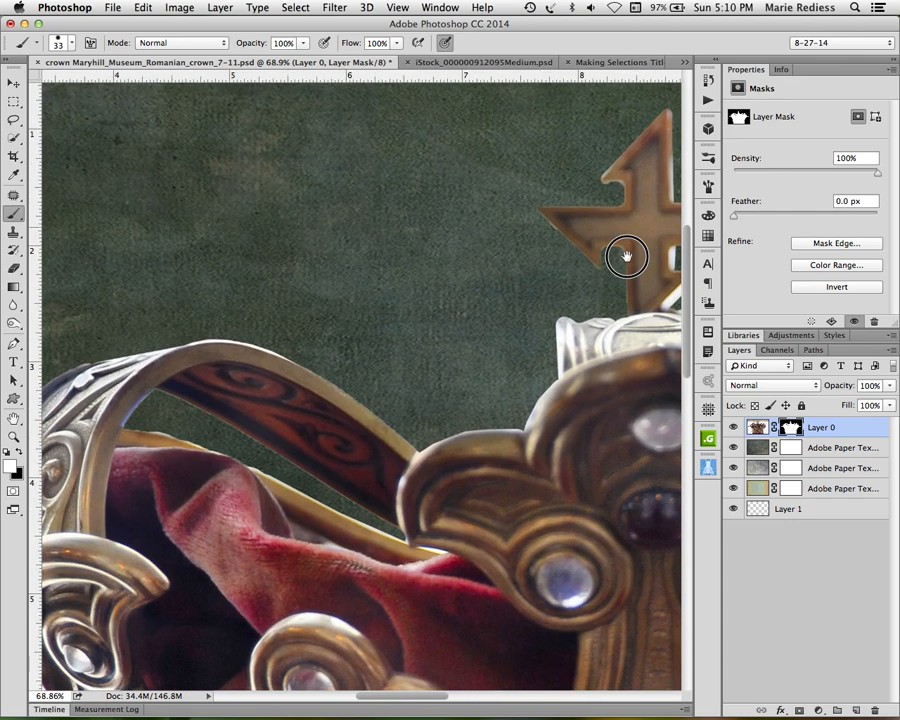
drag(409, 338, 591, 157)
drag(318, 325, 366, 296)
scroll(481, 242, down, 10)
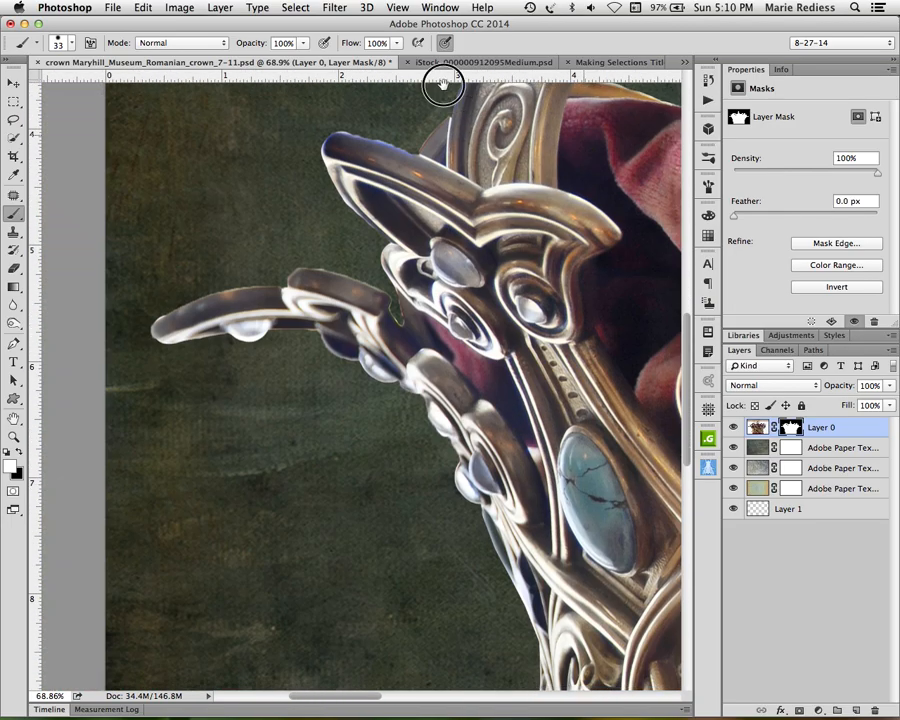
Paint white on Layer 0's mask to restore the dark gem protruding from the crown's lower left edge
scroll(493, 388, down, 4)
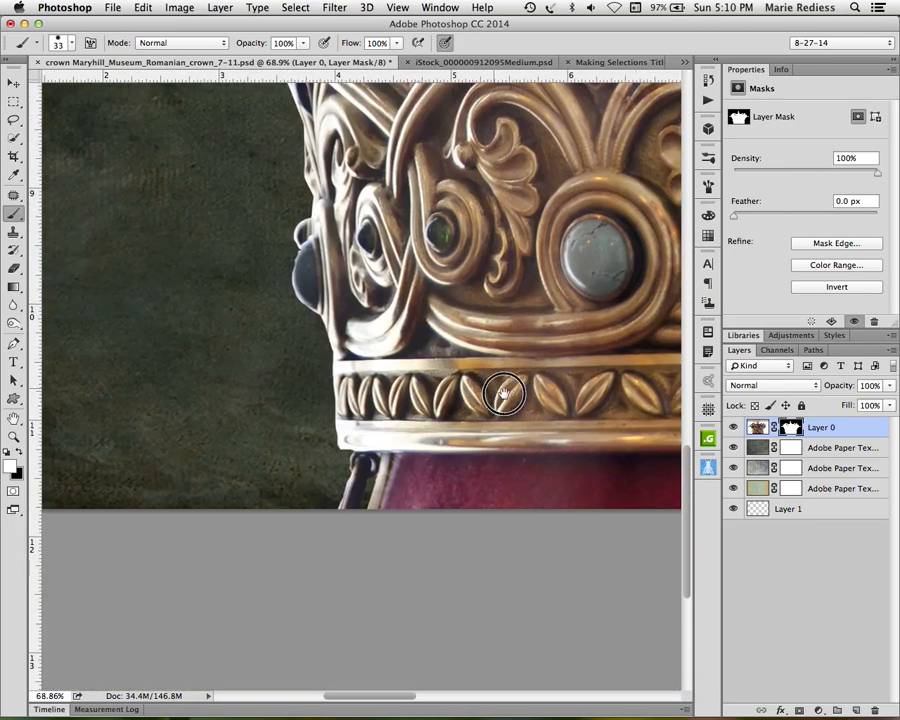
scroll(497, 385, up, 3)
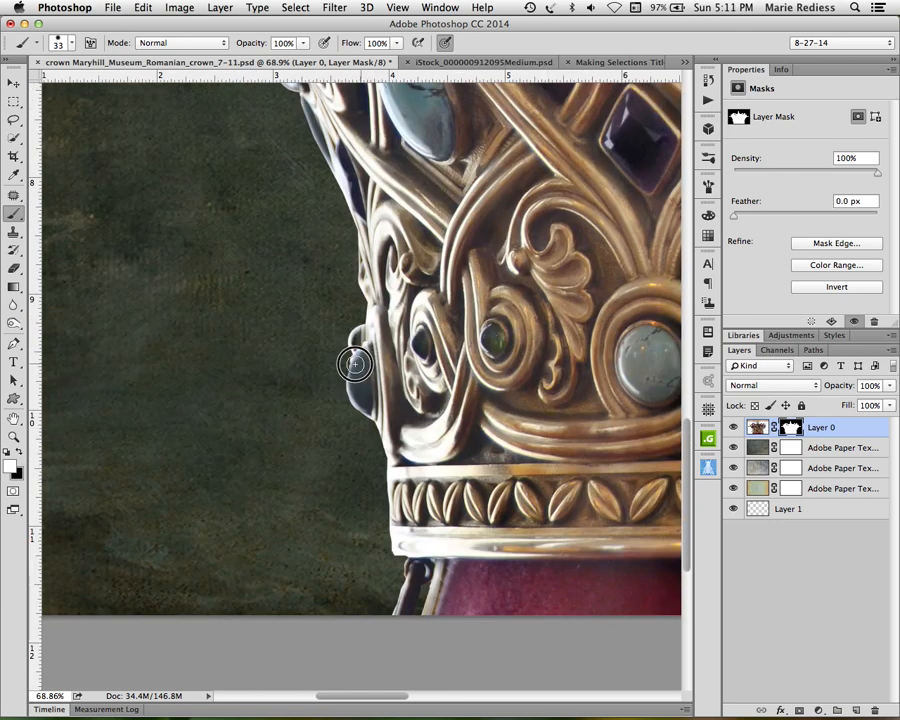
click(354, 389)
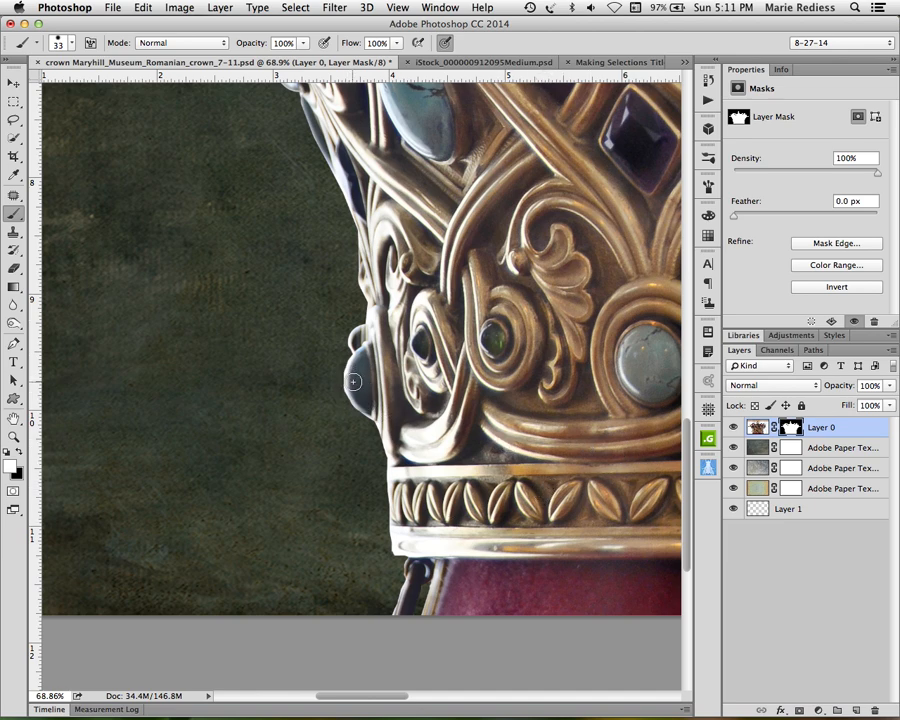
mouse_move(353, 387)
mouse_down()
mouse_move(531, 444)
mouse_move(269, 402)
mouse_up()
Paint black on Layer 0's mask along the right arch's underside down to the velvet, removing the leftover fringe
drag(446, 402, 108, 398)
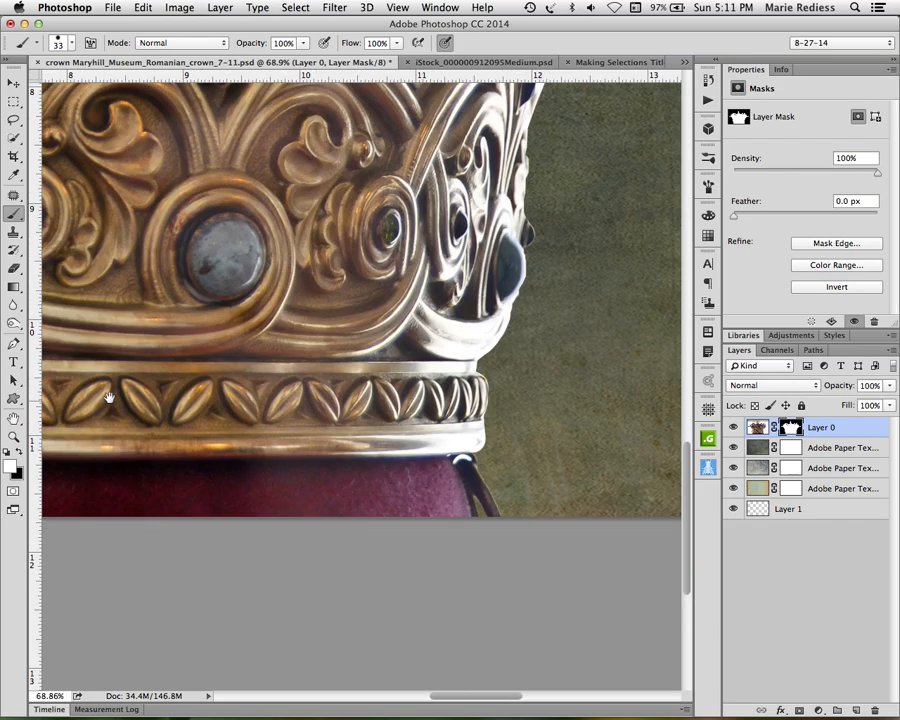
drag(344, 351, 317, 488)
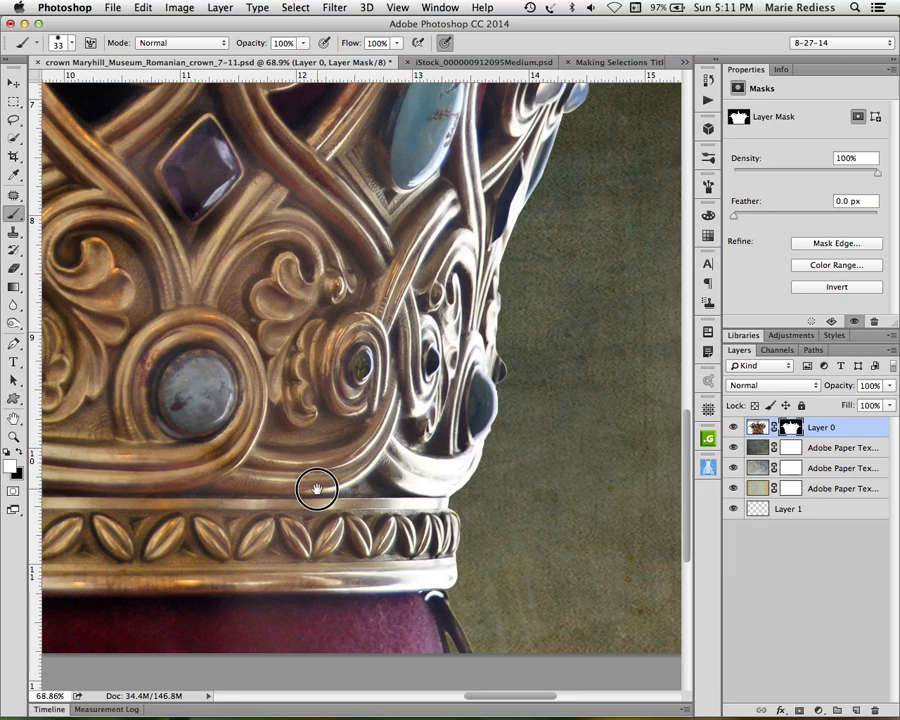
drag(385, 362, 357, 488)
drag(454, 309, 267, 487)
drag(303, 306, 337, 483)
drag(328, 374, 618, 345)
key(x)
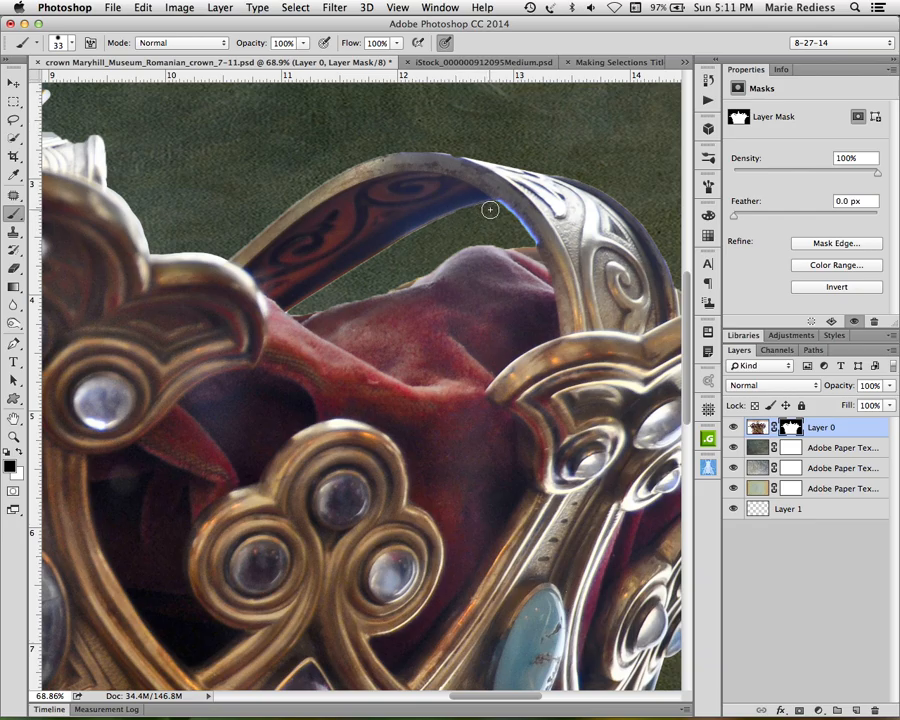
click(473, 211)
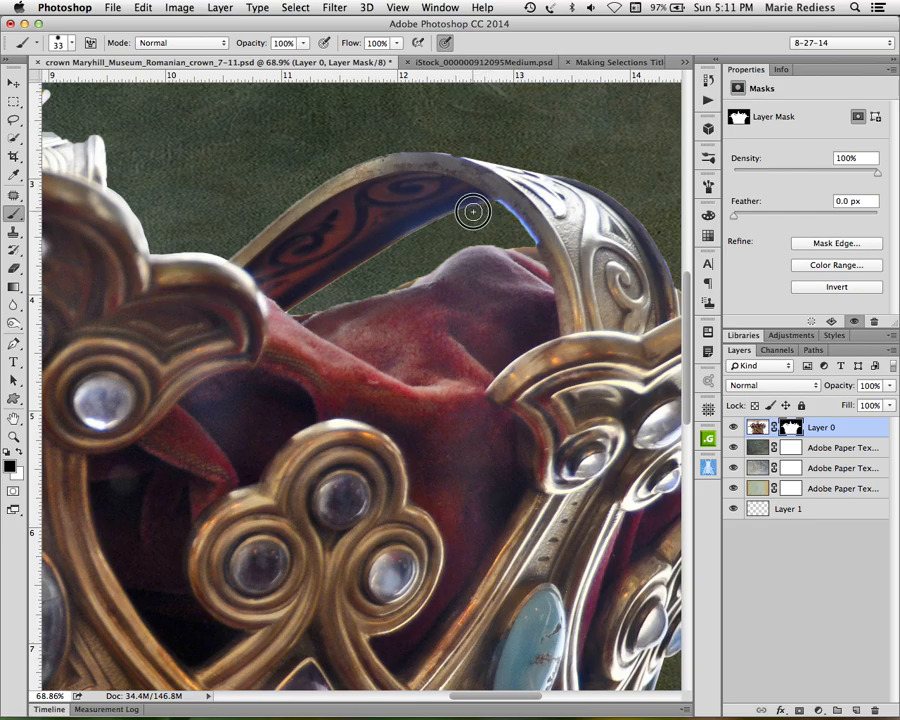
click(440, 227)
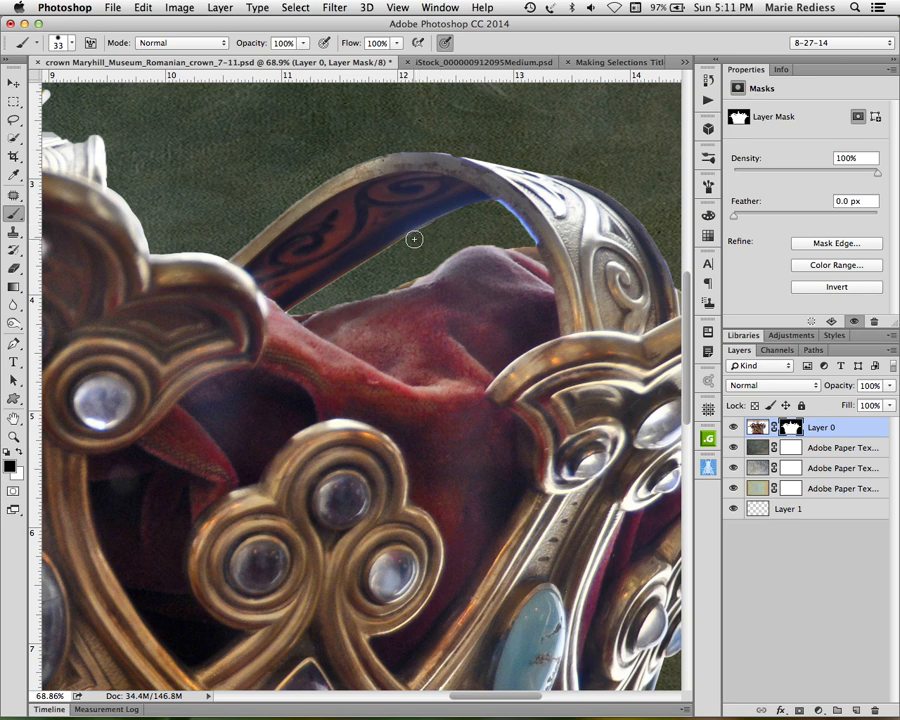
click(382, 257)
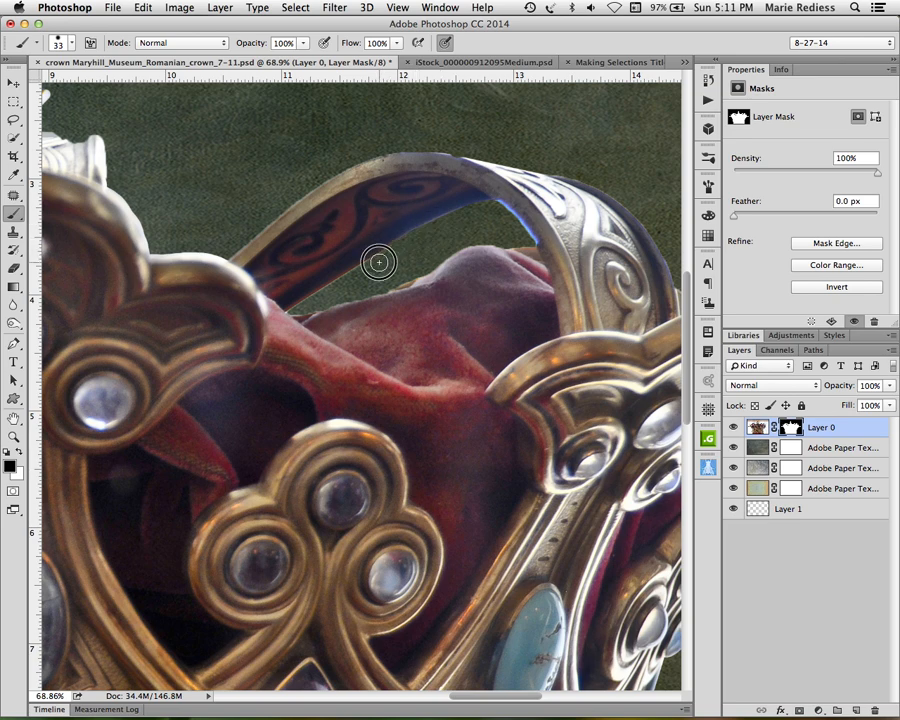
shift+click(322, 292)
shift+click(299, 310)
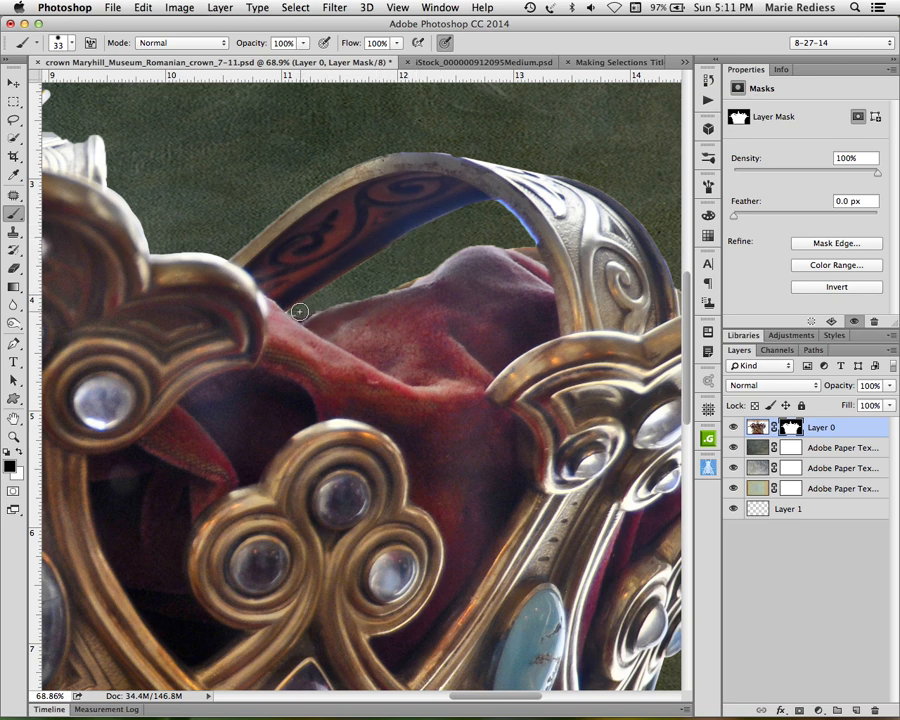
click(366, 268)
Paint white on the mask to restore the velvet at the lower left corner of the right arch's opening
key(x)
drag(278, 304, 291, 322)
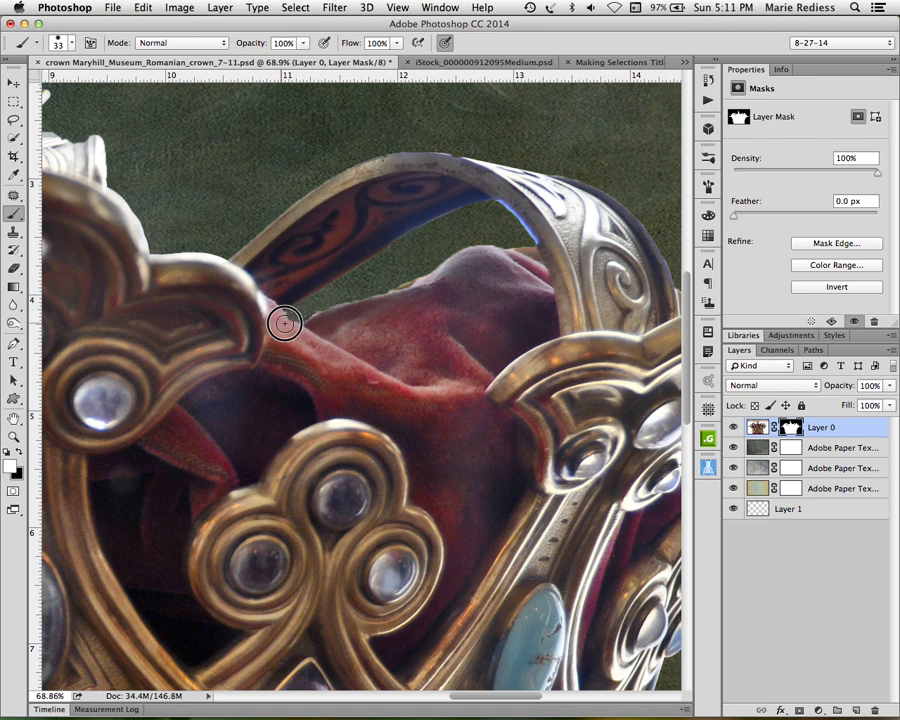
drag(313, 321, 269, 316)
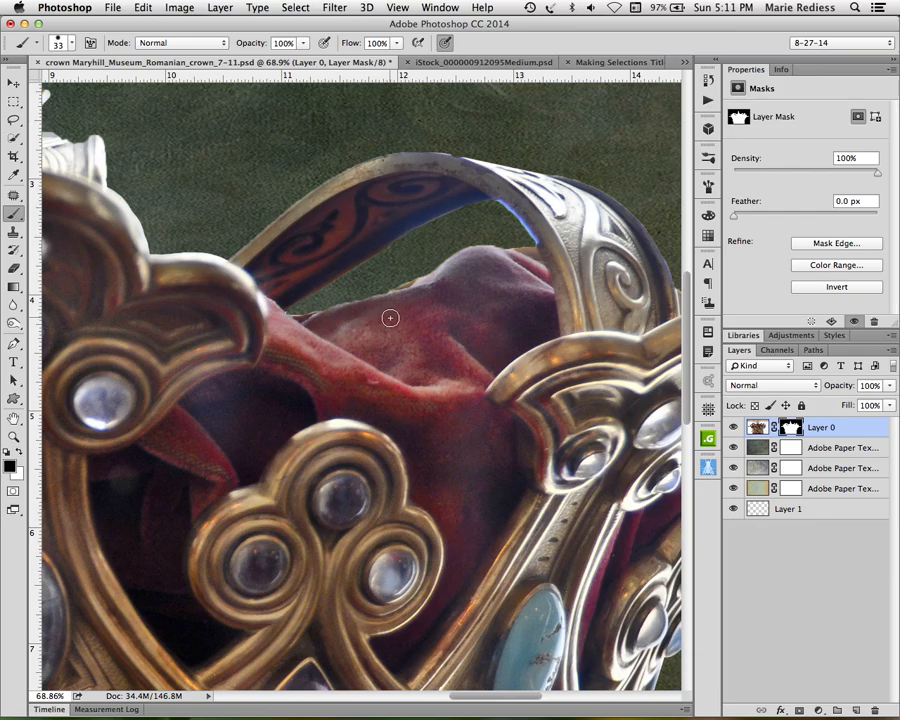
Hide the three paper texture layers, and fill Layer 1 with black and invert it to white as plain backdrops for the whole crown
key(super+0)
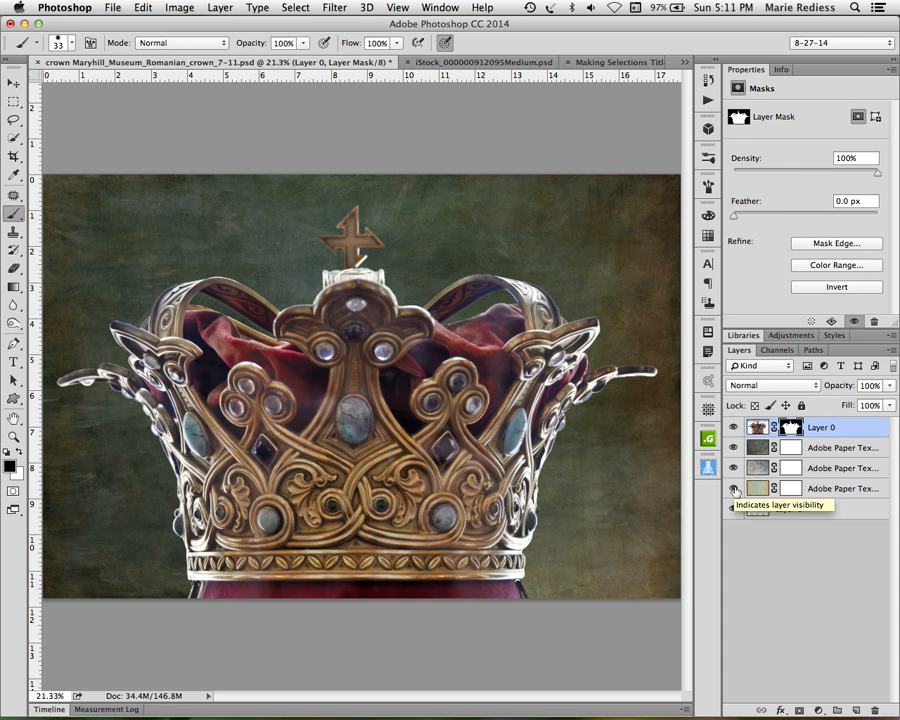
drag(733, 488, 727, 456)
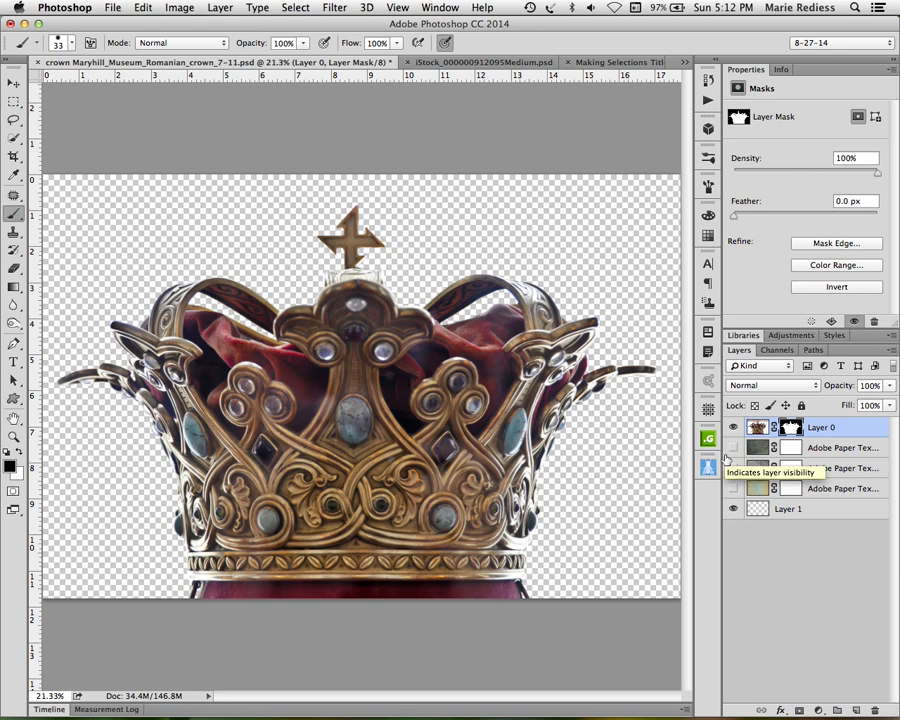
click(762, 510)
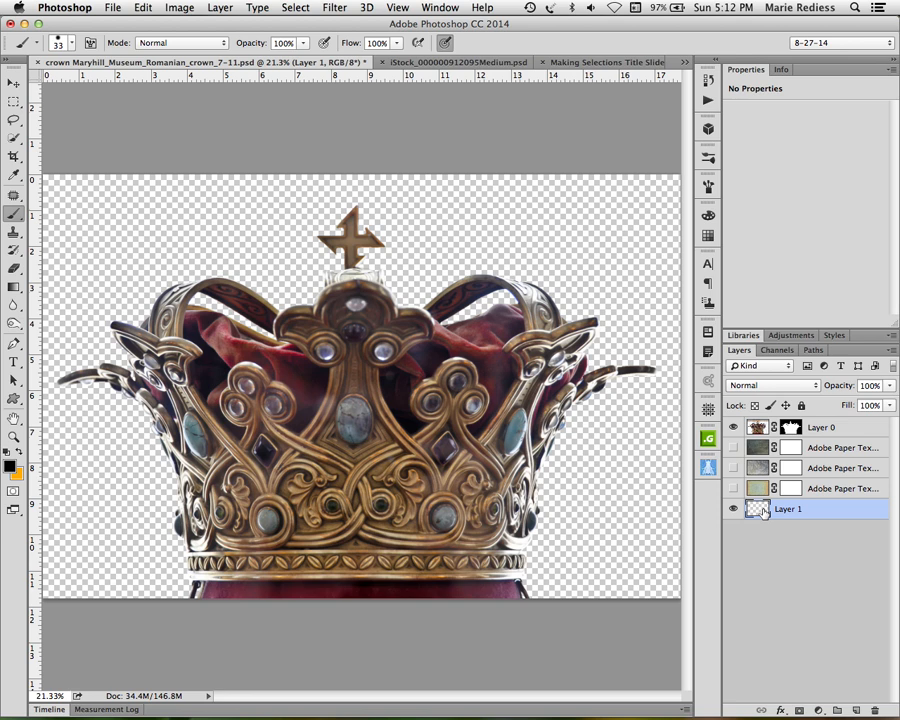
key(alt+BackSpace)
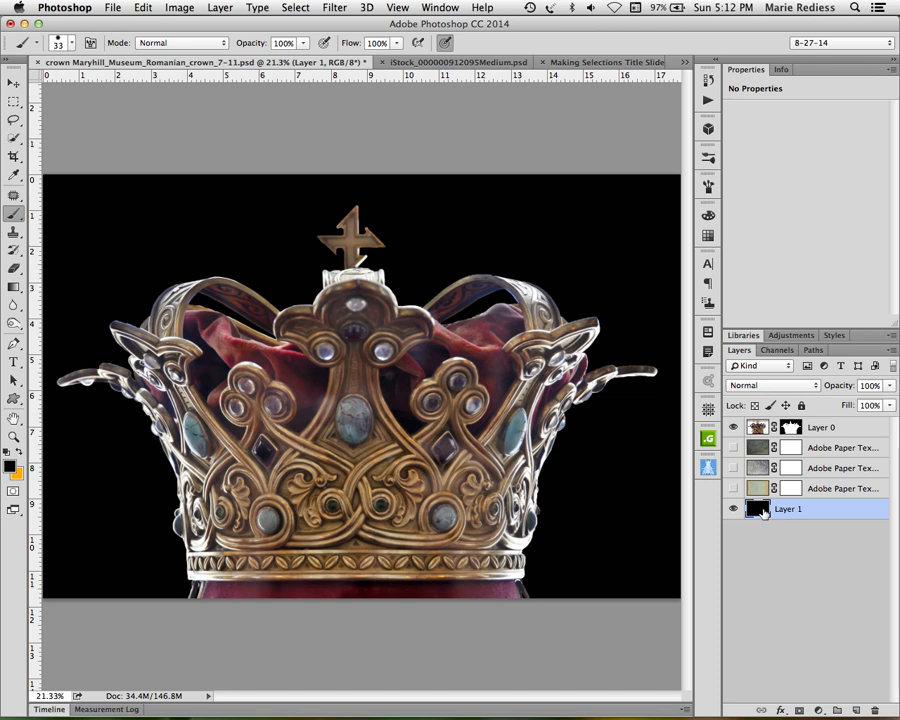
key(super+i)
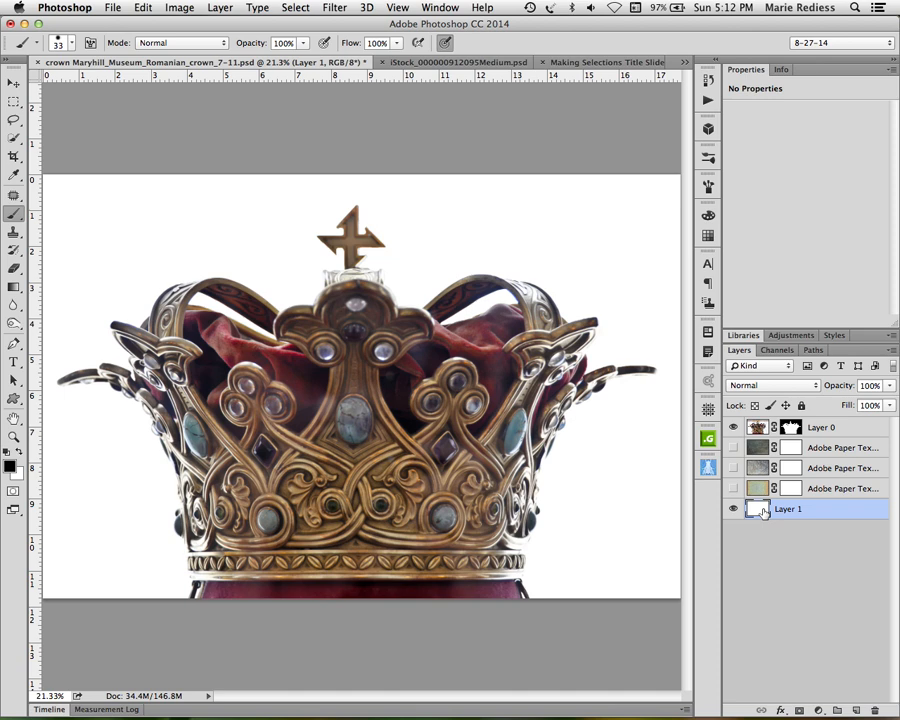
Show the three paper texture layers again and switch to the document Making Selections Credits Slide.psd
drag(733, 447, 733, 488)
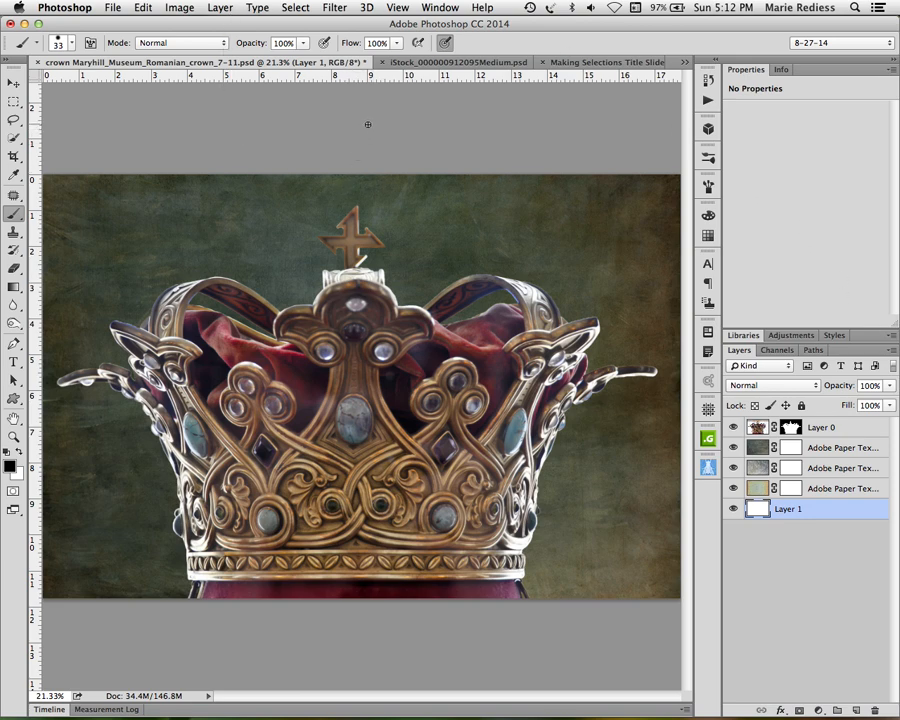
click(463, 6)
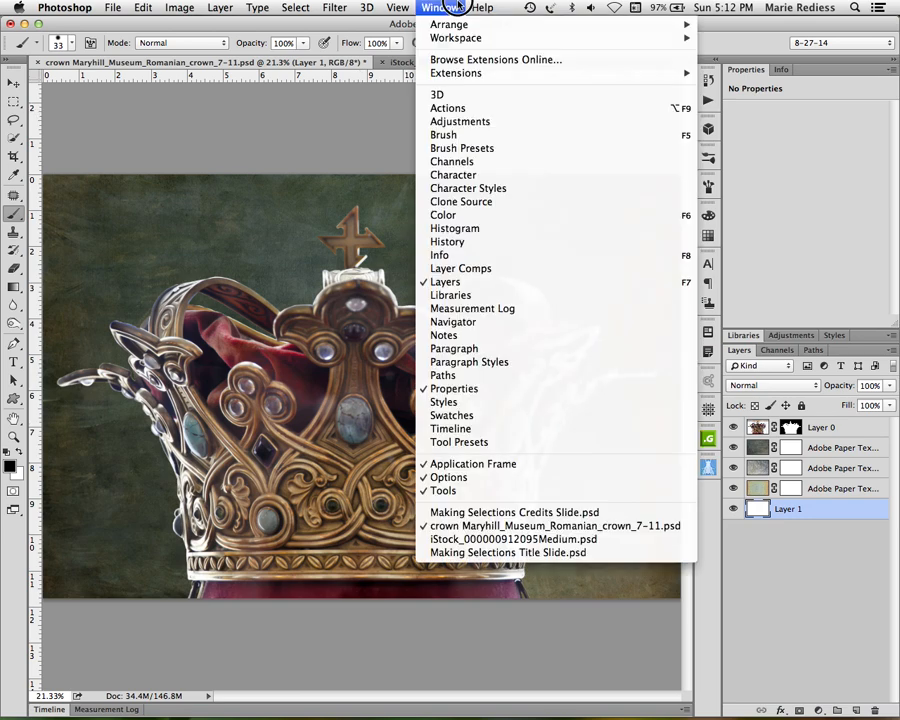
click(500, 512)
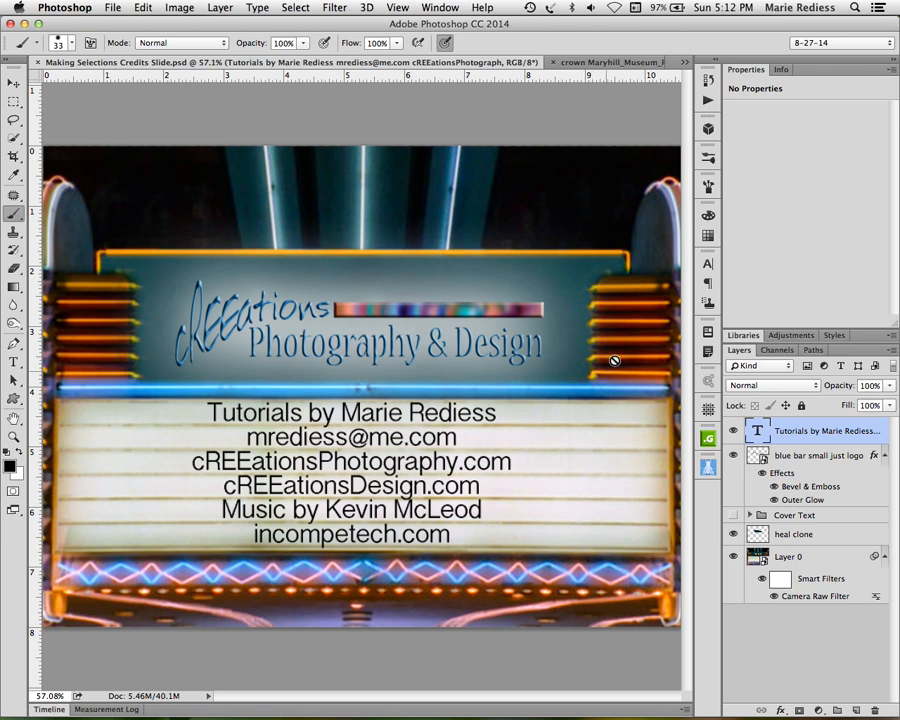